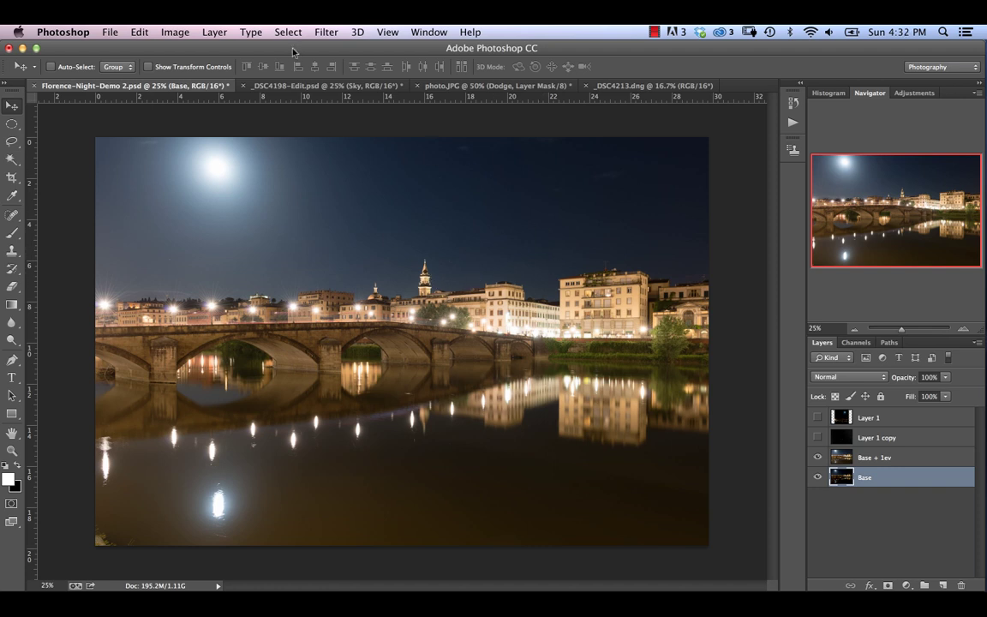
Compare the finished _DSC4198-Edit.psd with Florence-Night-Demo 2.psd, and the demo's Base + 1ev exposure with the Base exposure.
{"action": "left_click", "coordinate": [275, 85]}
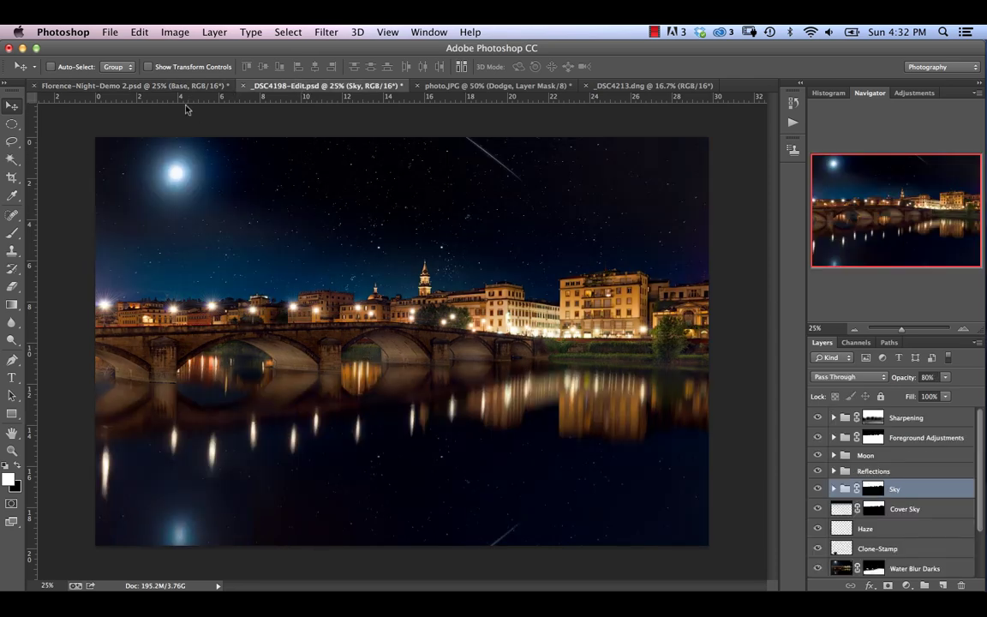
{"action": "left_click", "coordinate": [152, 85]}
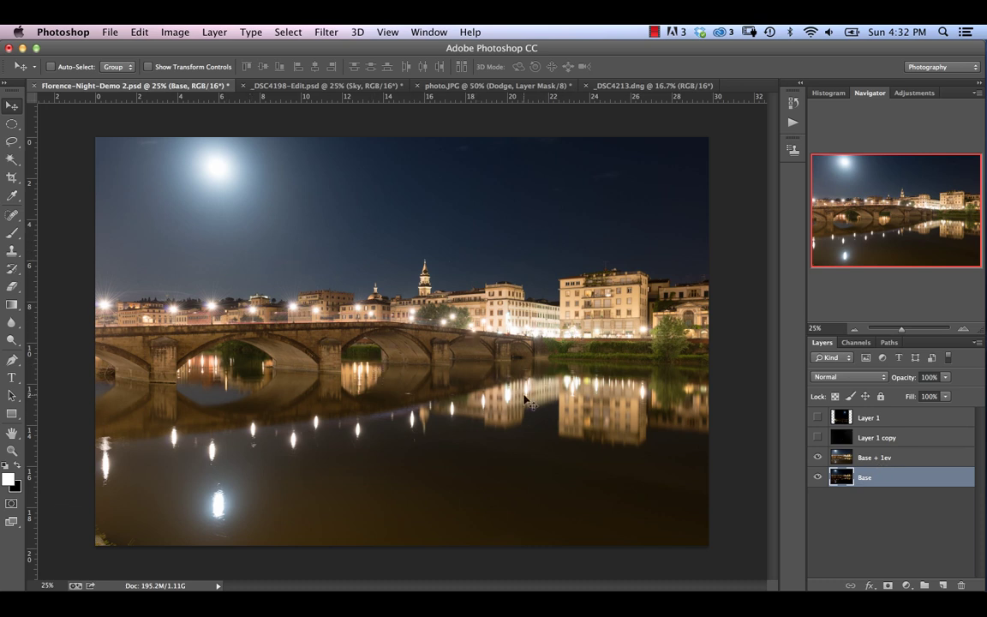
{"action": "left_click", "coordinate": [818, 460]}
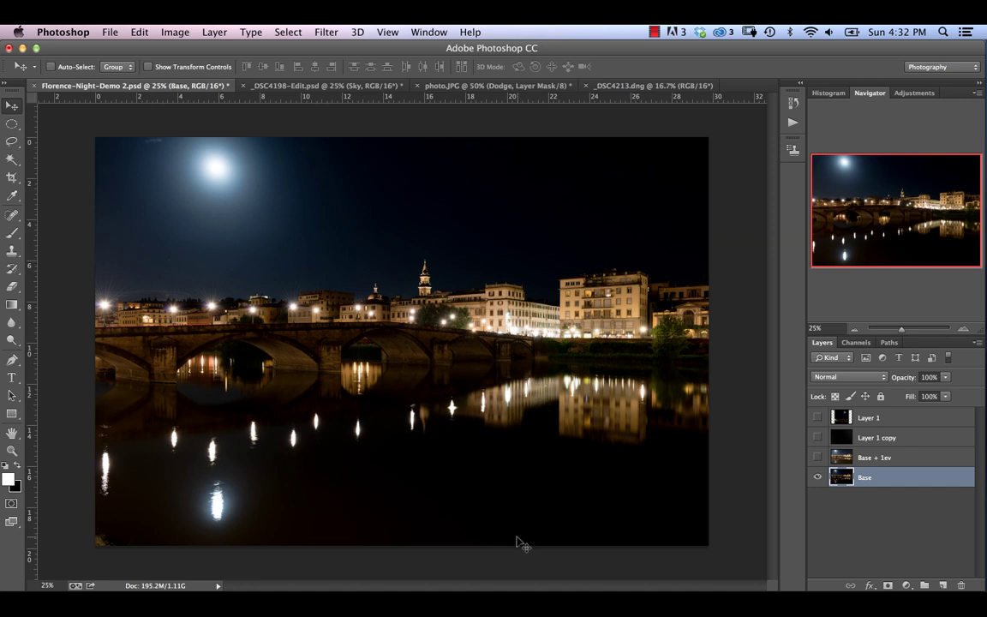
{"action": "left_click", "coordinate": [818, 458]}
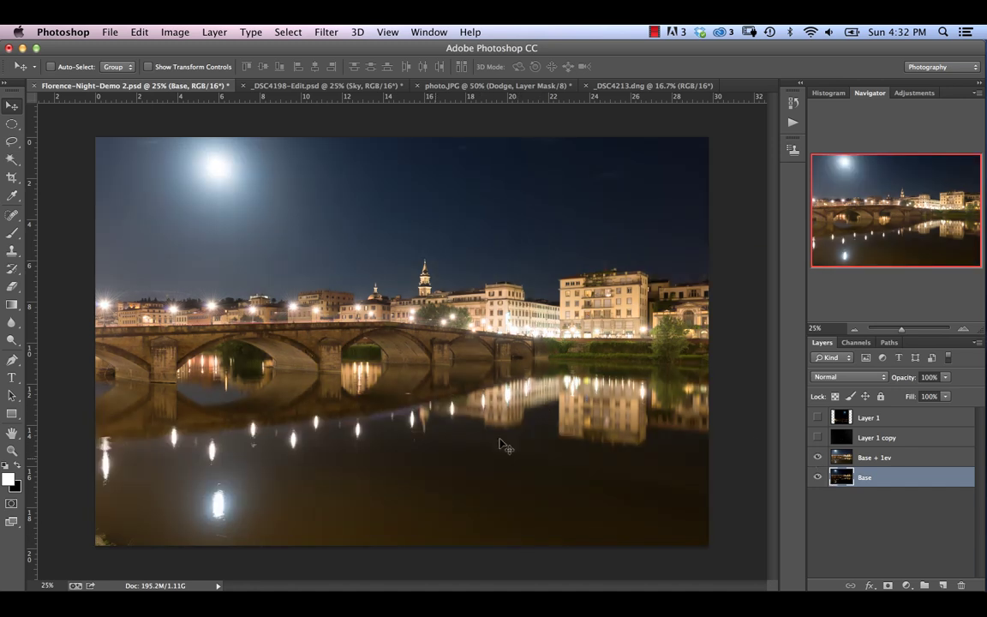
{"action": "left_click", "coordinate": [817, 459]}
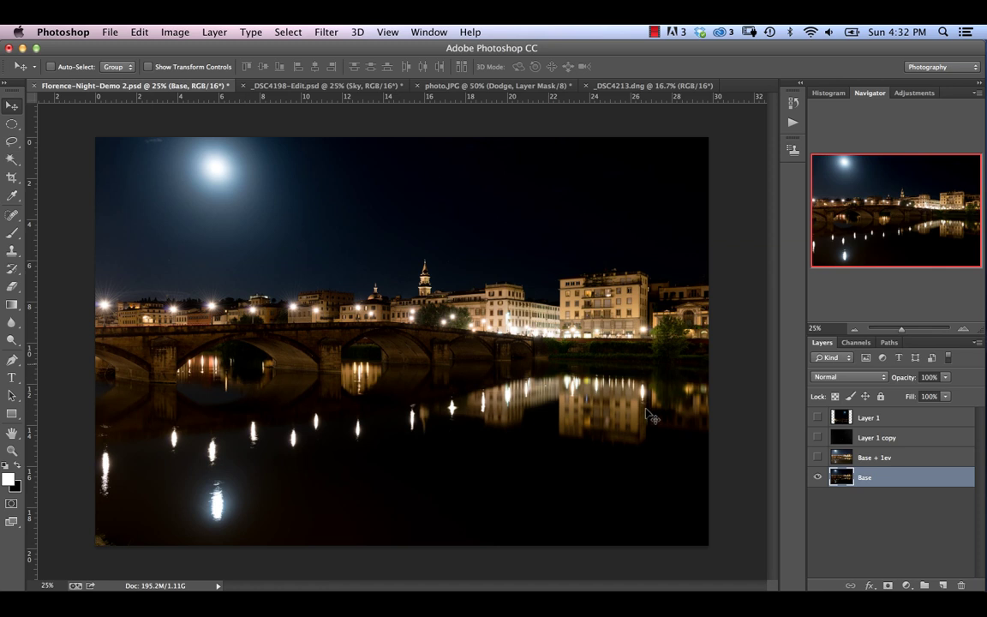
Select the Base + 1ev layer, compare it against Base, check the saved channels, and leave the layer visible.
{"action": "left_click", "coordinate": [892, 460]}
{"action": "left_click", "coordinate": [817, 459]}
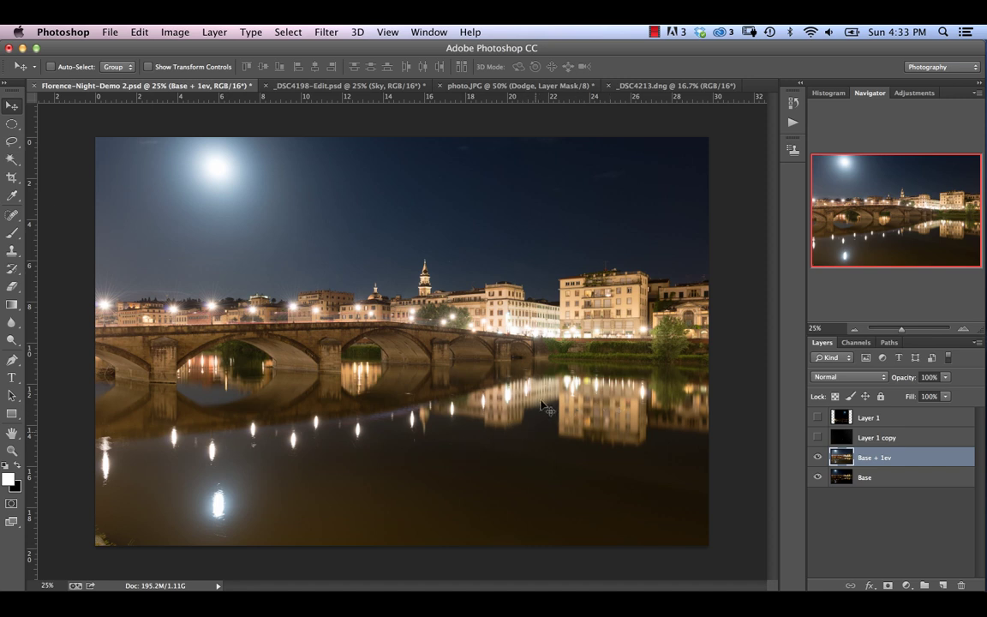
{"action": "left_click", "coordinate": [817, 458]}
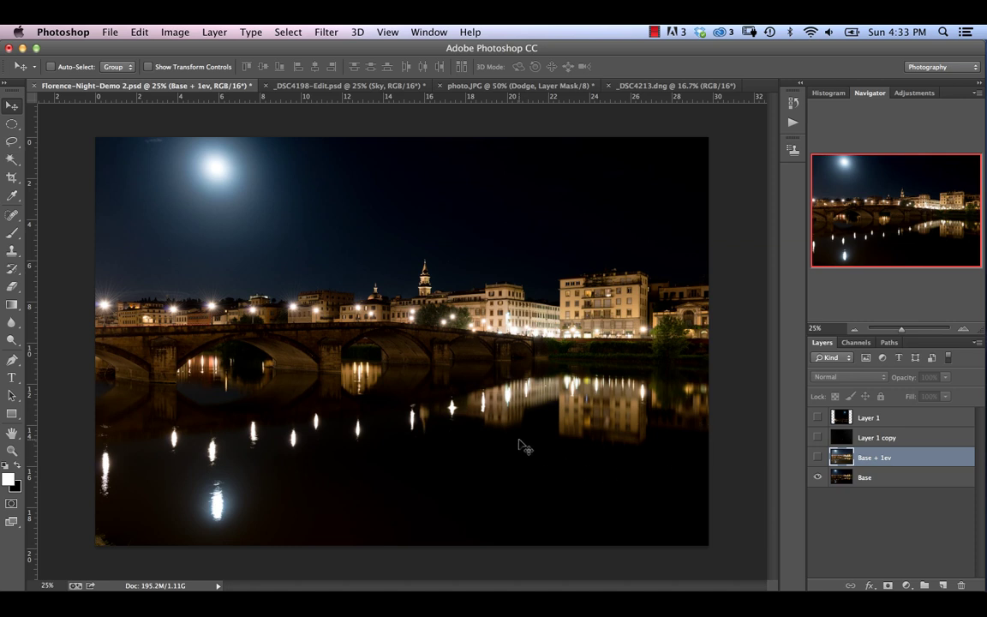
{"action": "left_click", "coordinate": [817, 457]}
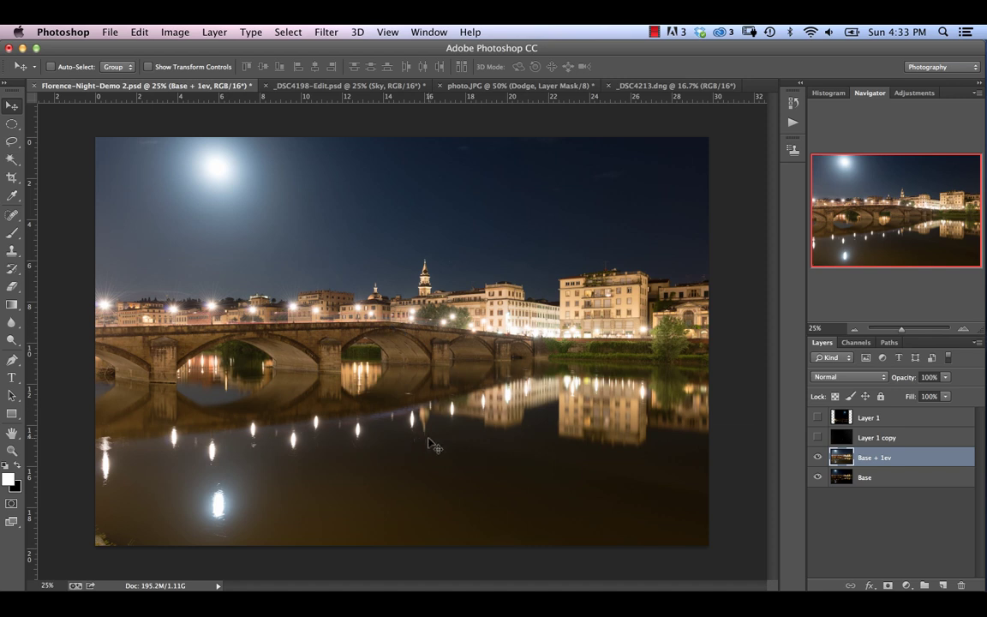
{"action": "left_click", "coordinate": [818, 459]}
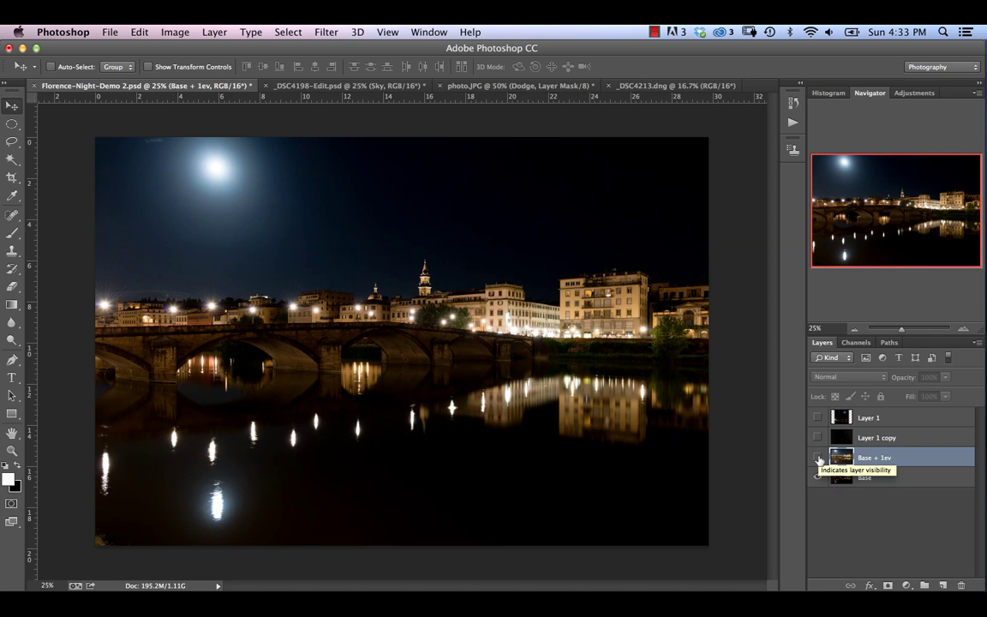
{"action": "left_click", "coordinate": [857, 343]}
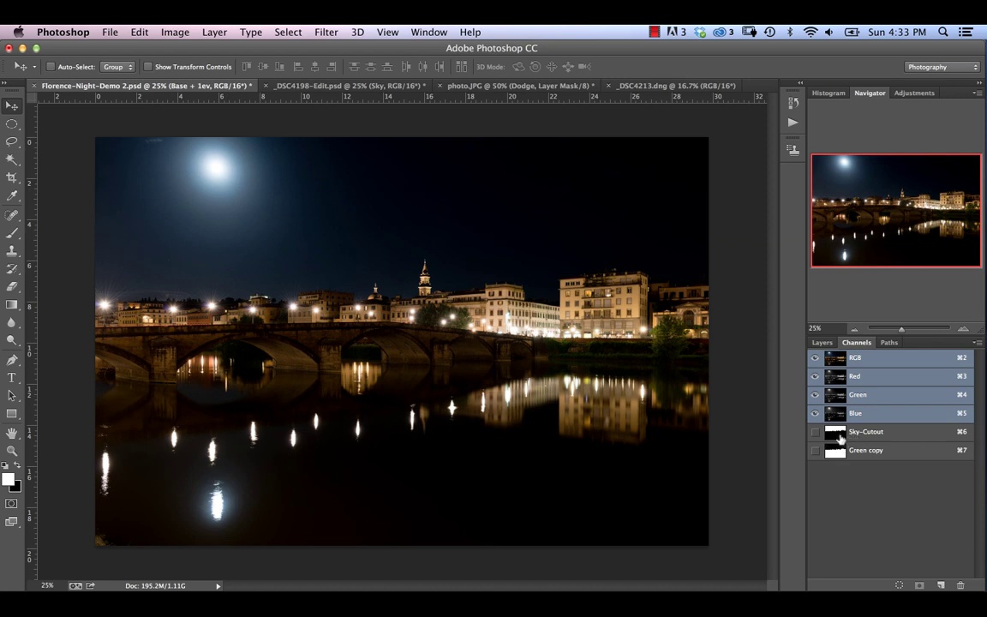
{"action": "left_click", "coordinate": [822, 342]}
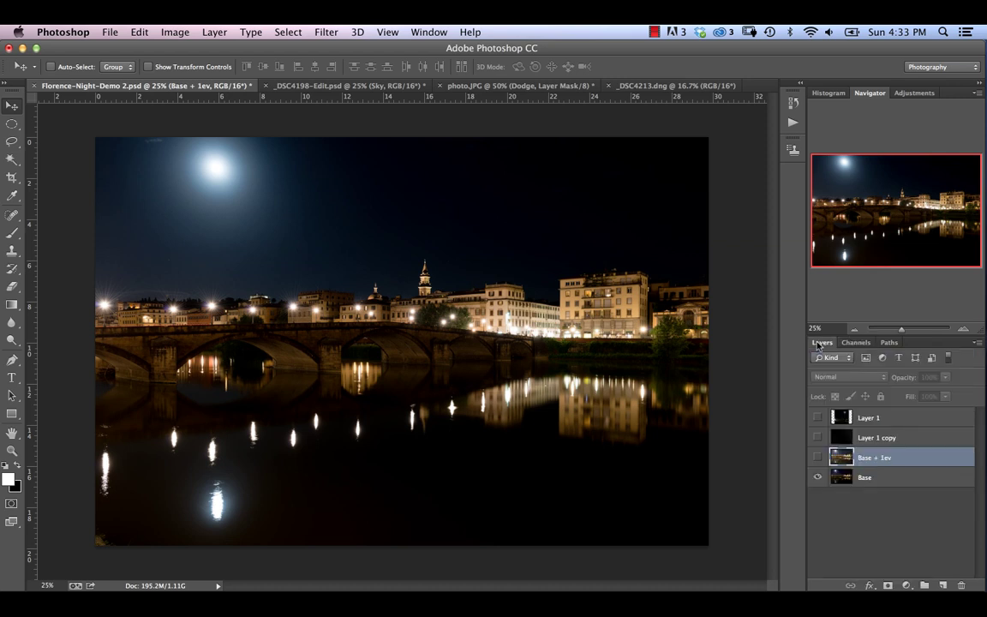
{"action": "left_click", "coordinate": [817, 458]}
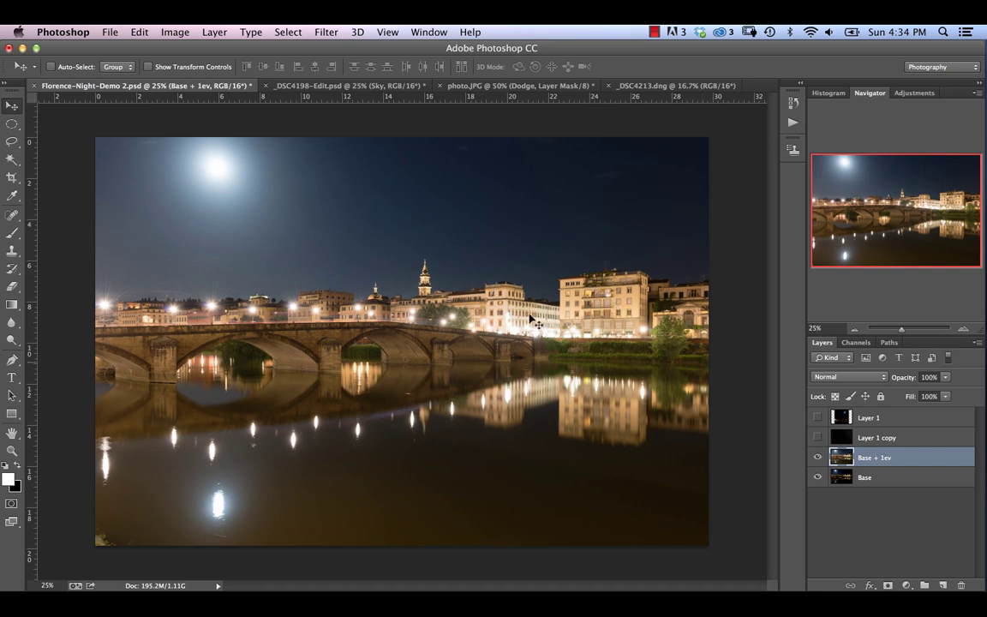
Try an inverted selection from the Sky-Cutout channel, and deselect it.
{"action": "left_click", "coordinate": [857, 342]}
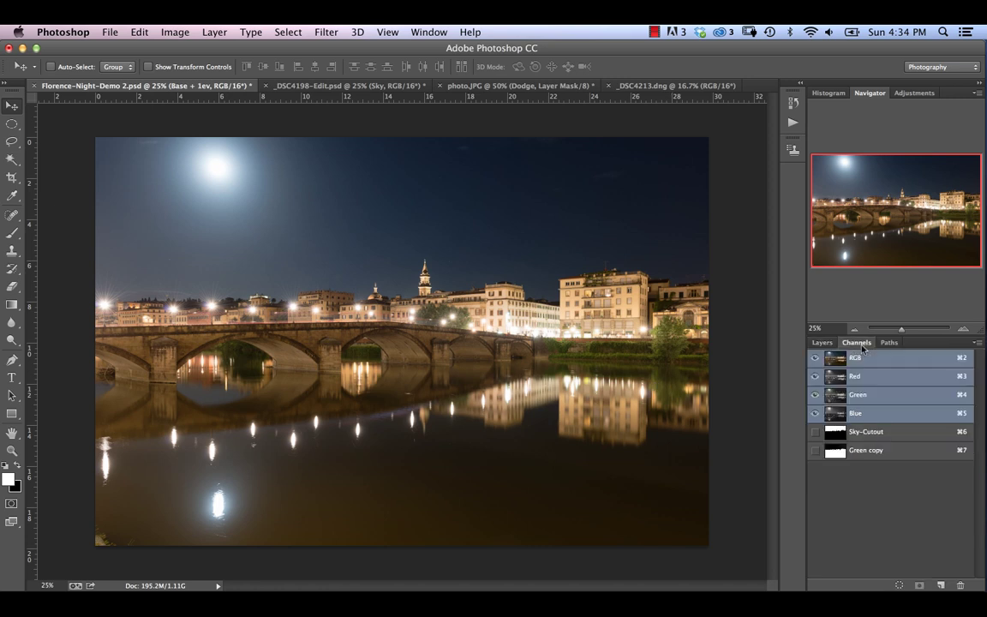
{"action": "left_click", "coordinate": [833, 435], "text": "super"}
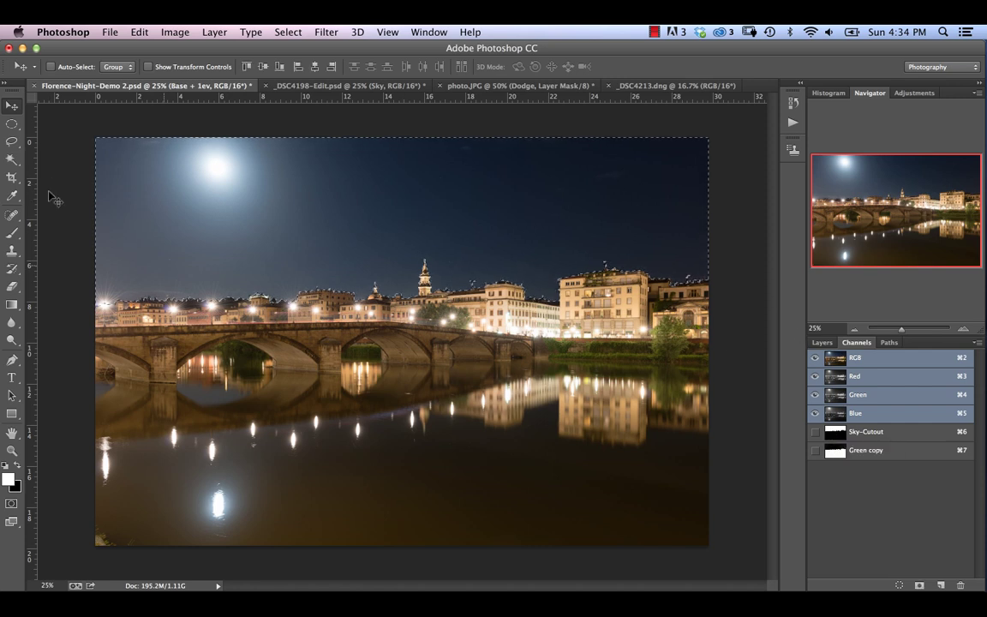
{"action": "left_click", "coordinate": [819, 343]}
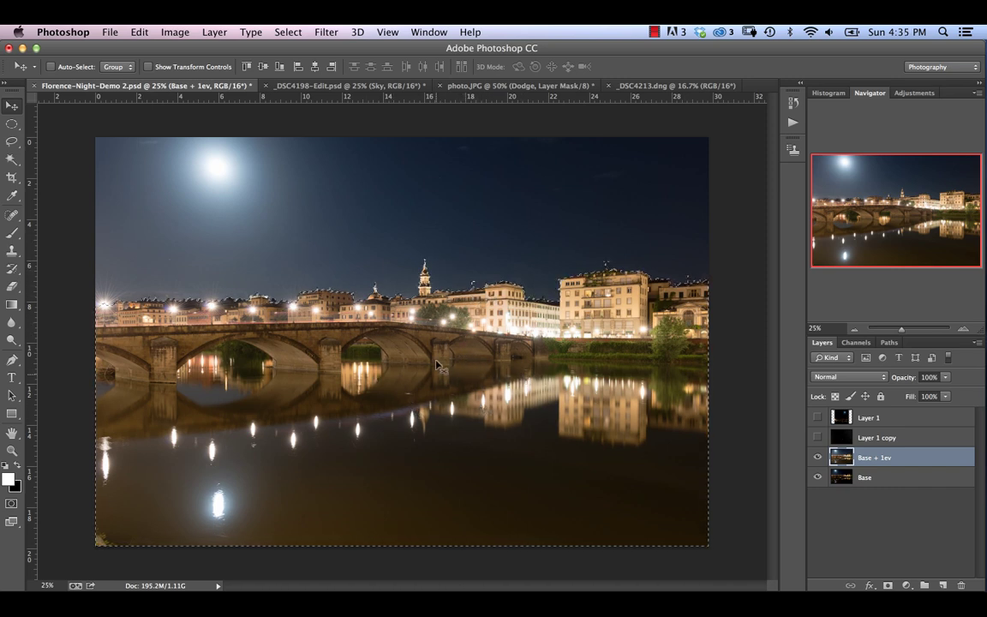
{"action": "key", "text": "super+d"}
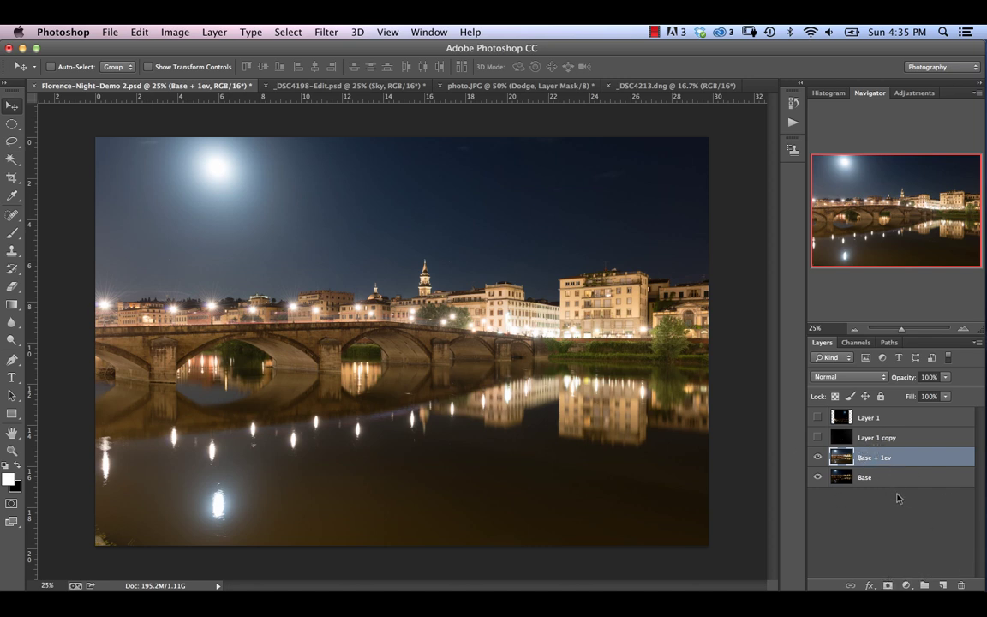
Add a black layer mask to Base + 1ev and load the Sky-Cutout channel as an inverted selection with hidden edges.
{"action": "left_click", "coordinate": [890, 585], "text": "alt"}
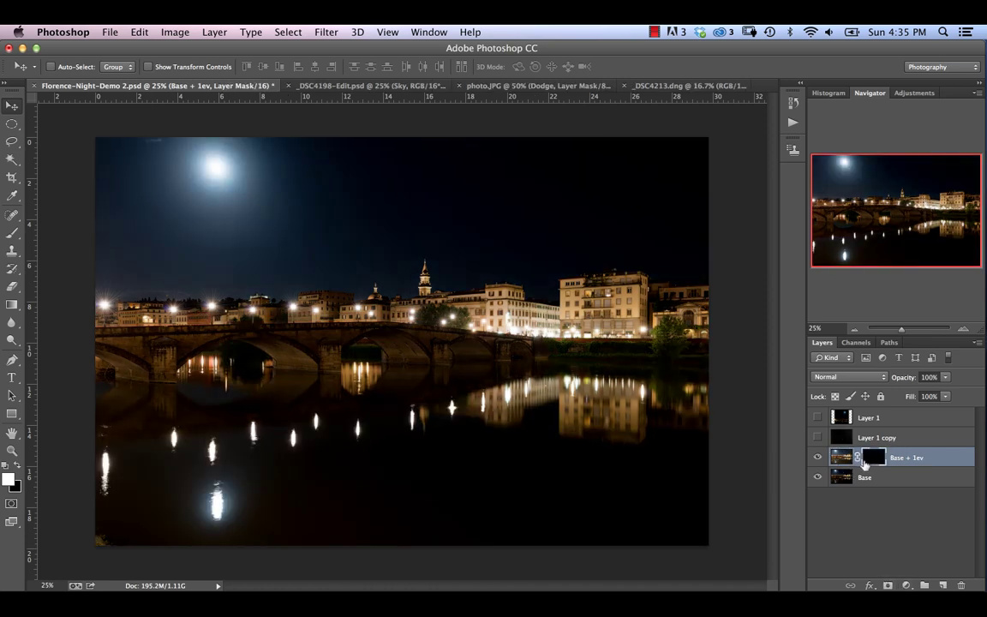
{"action": "left_click", "coordinate": [856, 342]}
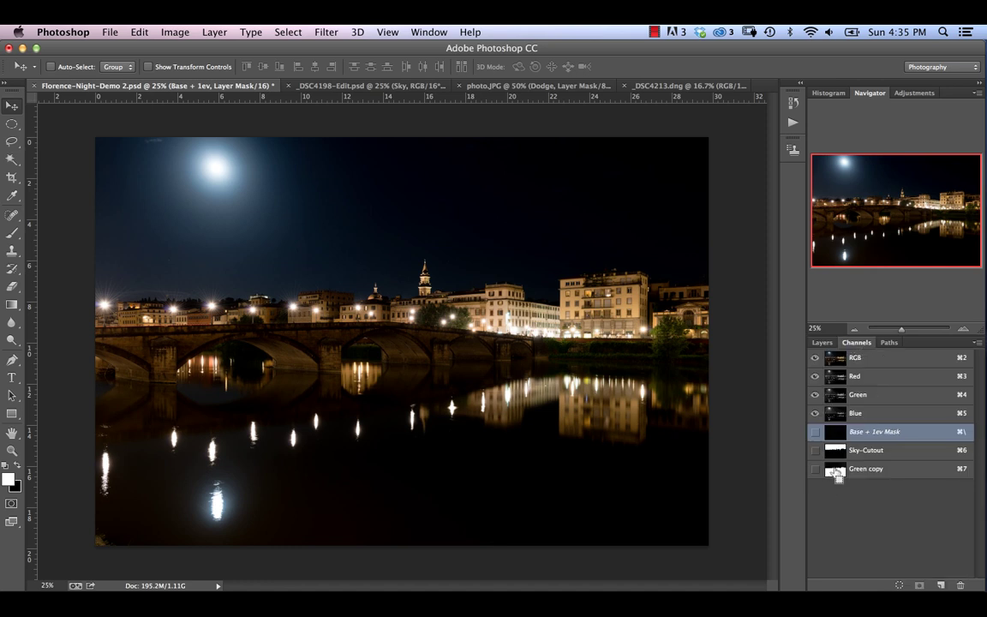
{"action": "left_click", "coordinate": [836, 452], "text": "super"}
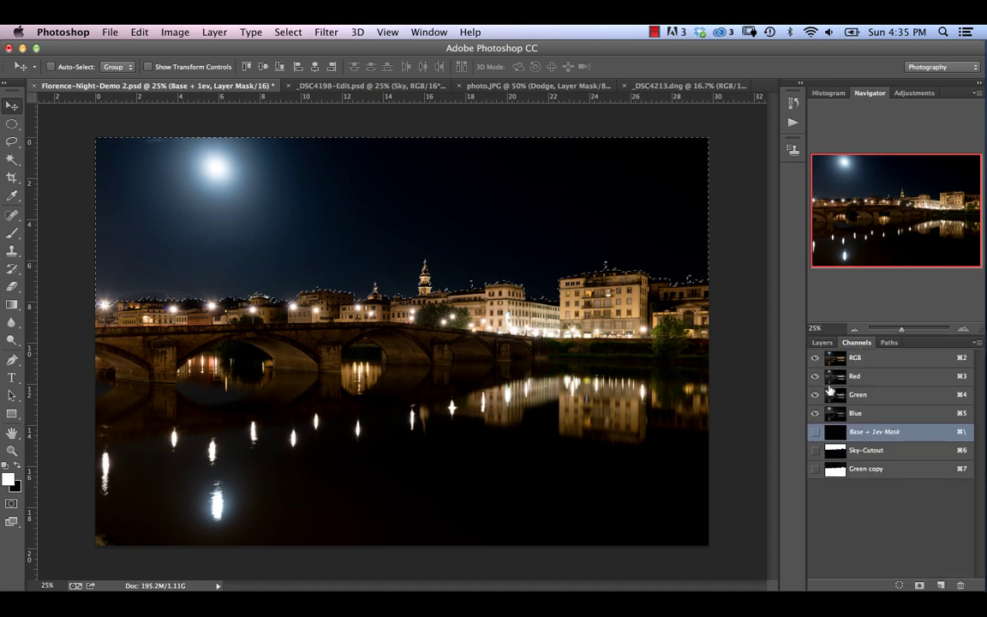
{"action": "key", "text": "F7"}
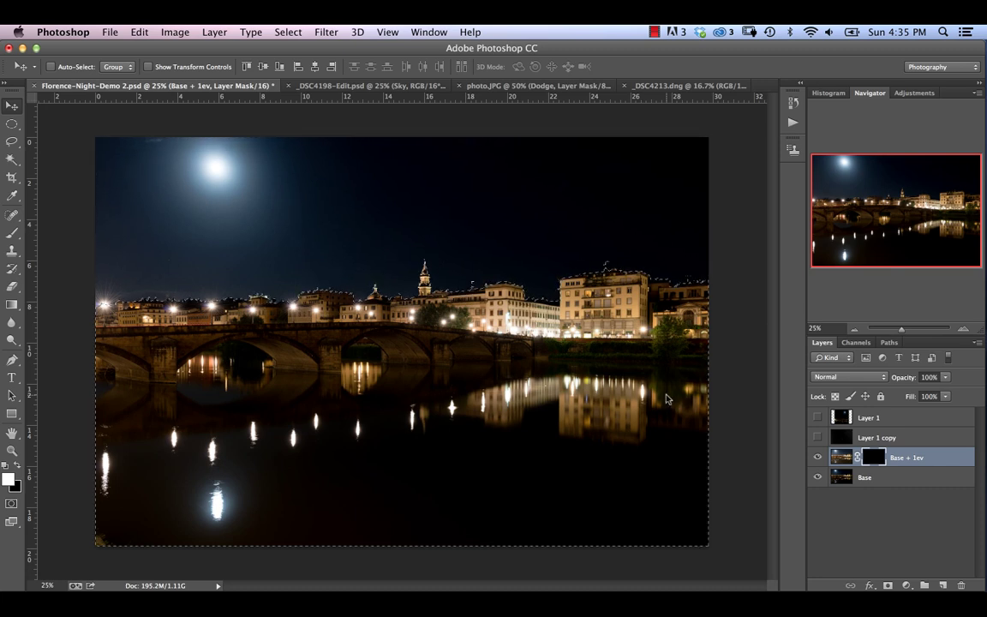
{"action": "key", "text": "shift+super+i"}
Choose the Brush tool for the mask work on the riverbank and set its flow to 8%.
{"action": "key", "text": "super+equal"}
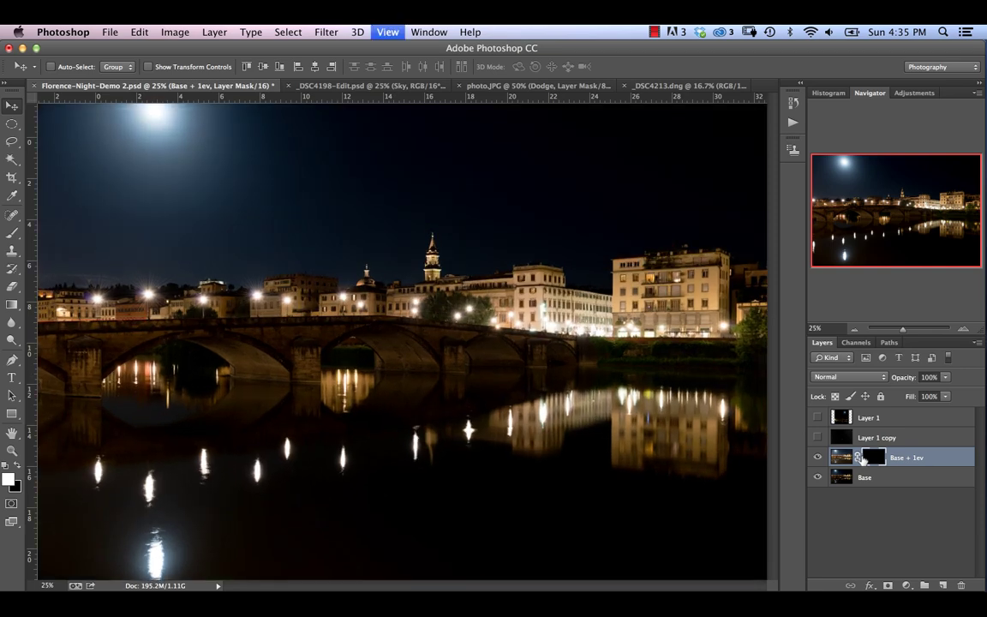
{"action": "key", "text": "super+equal"}
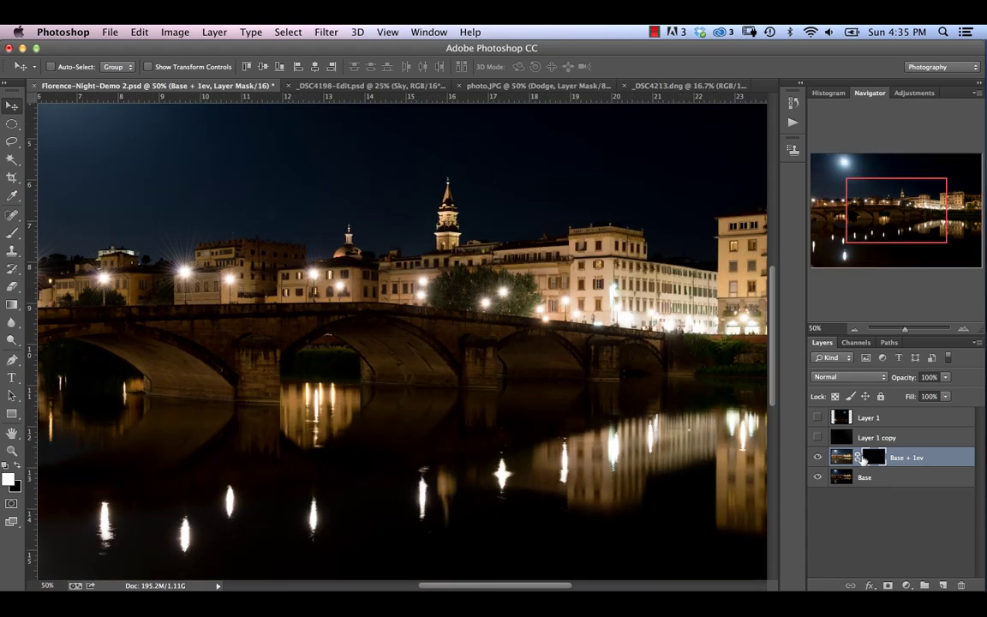
{"action": "scroll", "coordinate": [677, 367], "scroll_direction": "right", "scroll_amount": 10}
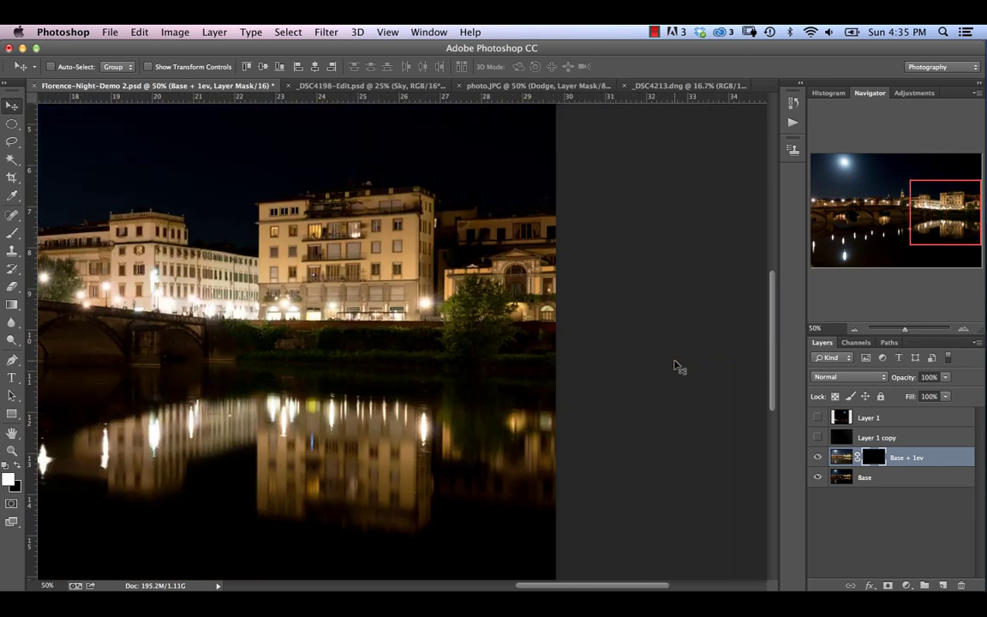
{"action": "scroll", "coordinate": [677, 367], "scroll_direction": "left", "scroll_amount": 1}
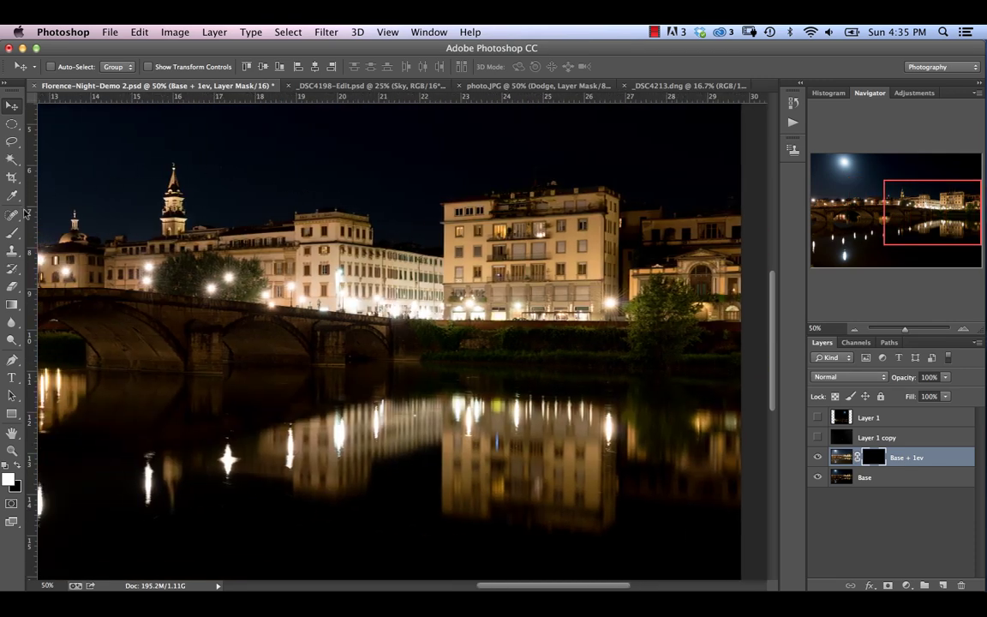
{"action": "left_click", "coordinate": [12, 233]}
{"action": "left_click", "coordinate": [61, 69]}
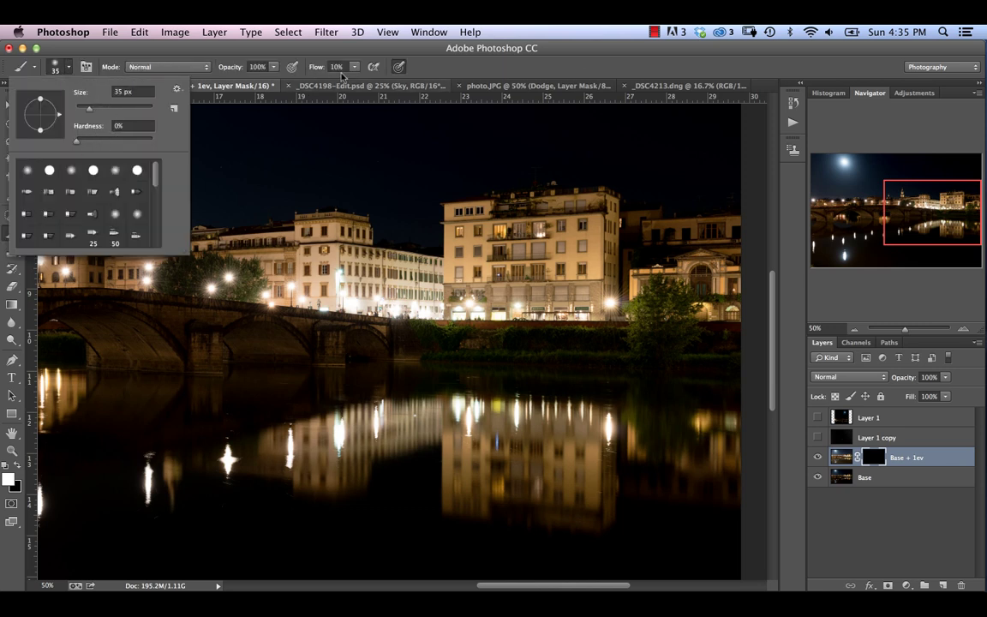
{"action": "left_click", "coordinate": [444, 74]}
{"action": "left_click_drag", "start_coordinate": [317, 73], "coordinate": [315, 72]}
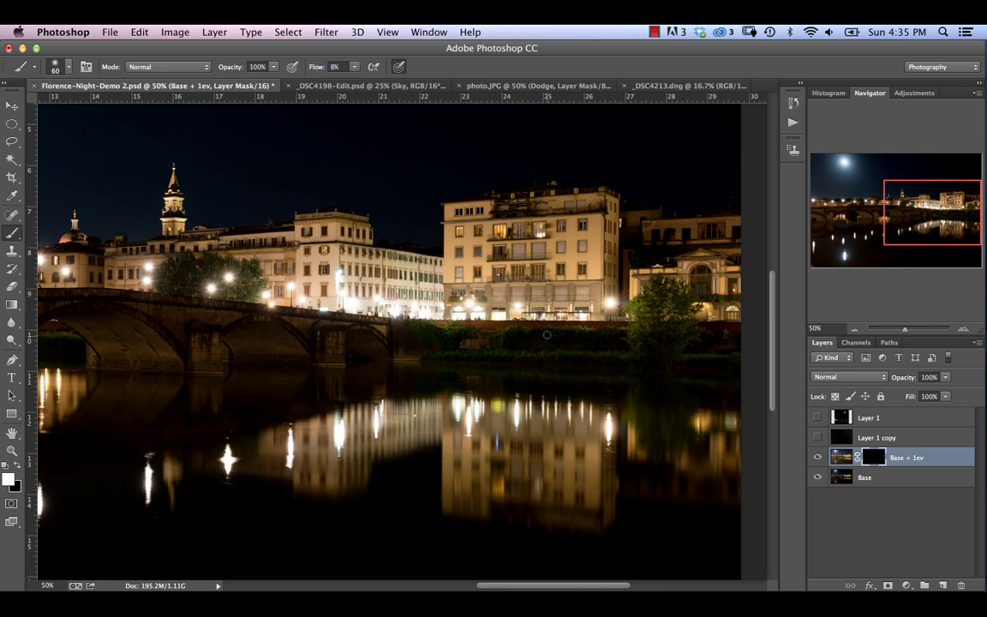
Paint white on the Base + 1ev mask over the riverbank greenery and the near end of the bridge with a 200 px brush.
{"action": "key", "text": "bracketright"}
{"action": "key", "text": "bracketright"}
{"action": "mouse_move", "coordinate": [534, 344]}
{"action": "left_mouse_down"}
{"action": "mouse_move", "coordinate": [444, 351]}
{"action": "mouse_move", "coordinate": [610, 359]}
{"action": "mouse_move", "coordinate": [450, 349]}
{"action": "mouse_move", "coordinate": [752, 387]}
{"action": "mouse_move", "coordinate": [443, 339]}
{"action": "mouse_move", "coordinate": [433, 365]}
{"action": "mouse_move", "coordinate": [479, 356]}
{"action": "mouse_move", "coordinate": [682, 367]}
{"action": "mouse_move", "coordinate": [636, 348]}
{"action": "mouse_move", "coordinate": [662, 298]}
{"action": "mouse_move", "coordinate": [680, 344]}
{"action": "mouse_move", "coordinate": [720, 348]}
{"action": "mouse_move", "coordinate": [639, 356]}
{"action": "mouse_move", "coordinate": [527, 330]}
{"action": "mouse_move", "coordinate": [425, 342]}
{"action": "mouse_move", "coordinate": [403, 357]}
{"action": "mouse_move", "coordinate": [641, 367]}
{"action": "mouse_move", "coordinate": [758, 386]}
{"action": "mouse_move", "coordinate": [620, 363]}
{"action": "mouse_move", "coordinate": [629, 372]}
{"action": "mouse_move", "coordinate": [420, 363]}
{"action": "mouse_move", "coordinate": [426, 352]}
{"action": "mouse_move", "coordinate": [332, 334]}
{"action": "mouse_move", "coordinate": [285, 362]}
{"action": "mouse_move", "coordinate": [265, 339]}
{"action": "mouse_move", "coordinate": [238, 346]}
{"action": "mouse_move", "coordinate": [277, 350]}
{"action": "mouse_move", "coordinate": [265, 335]}
{"action": "mouse_move", "coordinate": [246, 360]}
{"action": "mouse_move", "coordinate": [271, 346]}
{"action": "mouse_move", "coordinate": [295, 360]}
{"action": "mouse_move", "coordinate": [247, 371]}
{"action": "mouse_move", "coordinate": [285, 376]}
{"action": "mouse_move", "coordinate": [249, 358]}
{"action": "mouse_move", "coordinate": [298, 359]}
{"action": "mouse_move", "coordinate": [261, 401]}
{"action": "mouse_move", "coordinate": [293, 353]}
{"action": "mouse_move", "coordinate": [266, 382]}
{"action": "mouse_move", "coordinate": [254, 382]}
{"action": "mouse_move", "coordinate": [253, 358]}
{"action": "mouse_move", "coordinate": [220, 397]}
{"action": "mouse_move", "coordinate": [286, 376]}
{"action": "mouse_move", "coordinate": [272, 403]}
{"action": "mouse_move", "coordinate": [280, 399]}
{"action": "mouse_move", "coordinate": [290, 378]}
{"action": "mouse_move", "coordinate": [222, 432]}
{"action": "mouse_move", "coordinate": [250, 384]}
{"action": "mouse_move", "coordinate": [209, 431]}
{"action": "mouse_move", "coordinate": [295, 392]}
{"action": "mouse_move", "coordinate": [293, 405]}
{"action": "mouse_move", "coordinate": [281, 411]}
{"action": "mouse_move", "coordinate": [300, 360]}
{"action": "mouse_move", "coordinate": [298, 319]}
{"action": "left_mouse_up"}
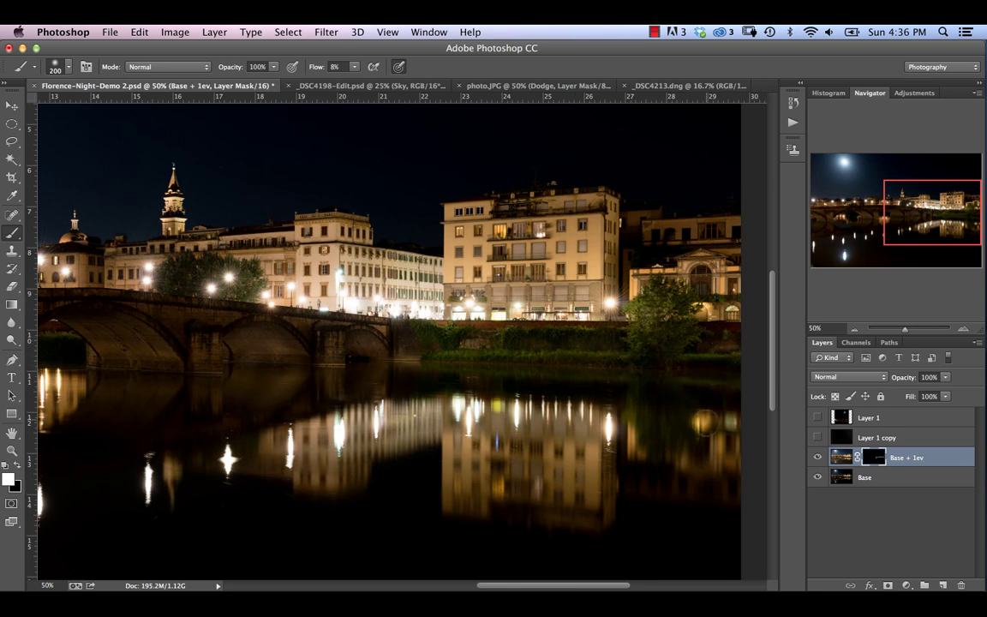
Paint white on the mask over the middle bridge arches and their reflections in the water.
{"action": "scroll", "coordinate": [449, 392], "scroll_direction": "left", "scroll_amount": 5}
{"action": "scroll", "coordinate": [448, 392], "scroll_direction": "down", "scroll_amount": 3}
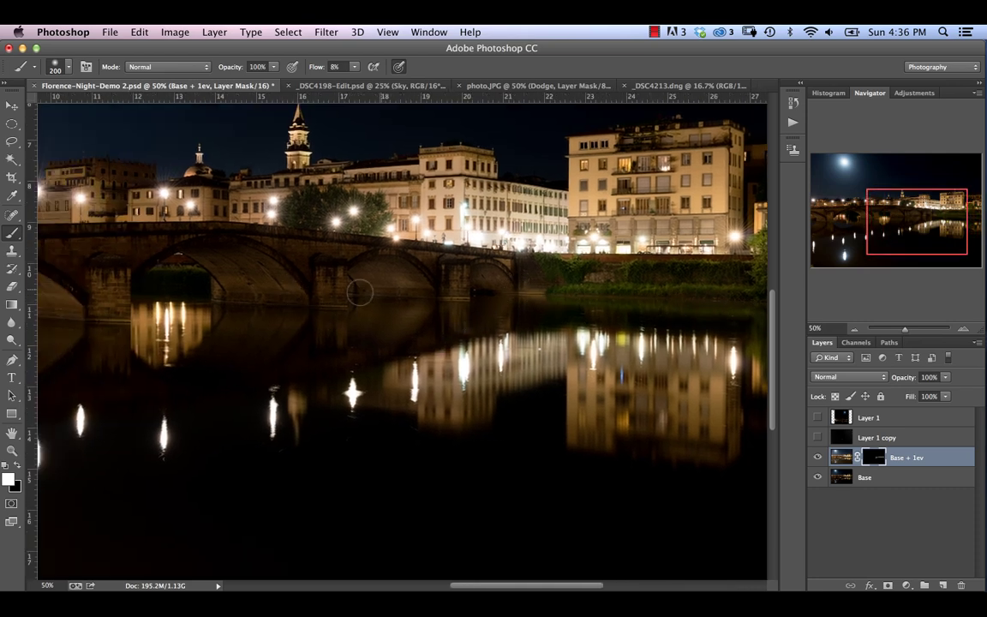
{"action": "mouse_move", "coordinate": [383, 271]}
{"action": "left_mouse_down"}
{"action": "mouse_move", "coordinate": [420, 294]}
{"action": "mouse_move", "coordinate": [386, 300]}
{"action": "mouse_move", "coordinate": [392, 287]}
{"action": "mouse_move", "coordinate": [365, 286]}
{"action": "mouse_move", "coordinate": [383, 300]}
{"action": "mouse_move", "coordinate": [423, 300]}
{"action": "mouse_move", "coordinate": [416, 281]}
{"action": "mouse_move", "coordinate": [398, 292]}
{"action": "mouse_move", "coordinate": [426, 319]}
{"action": "mouse_move", "coordinate": [410, 301]}
{"action": "mouse_move", "coordinate": [373, 332]}
{"action": "mouse_move", "coordinate": [392, 342]}
{"action": "mouse_move", "coordinate": [410, 318]}
{"action": "mouse_move", "coordinate": [350, 349]}
{"action": "mouse_move", "coordinate": [372, 327]}
{"action": "mouse_move", "coordinate": [370, 314]}
{"action": "mouse_move", "coordinate": [399, 331]}
{"action": "mouse_move", "coordinate": [431, 302]}
{"action": "mouse_move", "coordinate": [340, 370]}
{"action": "mouse_move", "coordinate": [268, 283]}
{"action": "mouse_move", "coordinate": [454, 331]}
{"action": "mouse_move", "coordinate": [449, 306]}
{"action": "mouse_move", "coordinate": [428, 345]}
{"action": "mouse_move", "coordinate": [456, 288]}
{"action": "mouse_move", "coordinate": [409, 276]}
{"action": "left_mouse_up"}
{"action": "mouse_move", "coordinate": [288, 251]}
{"action": "left_mouse_down"}
{"action": "mouse_move", "coordinate": [306, 240]}
{"action": "mouse_move", "coordinate": [283, 244]}
{"action": "mouse_move", "coordinate": [283, 271]}
{"action": "mouse_move", "coordinate": [329, 319]}
{"action": "mouse_move", "coordinate": [334, 366]}
{"action": "mouse_move", "coordinate": [316, 371]}
{"action": "mouse_move", "coordinate": [298, 303]}
{"action": "mouse_move", "coordinate": [227, 376]}
{"action": "mouse_move", "coordinate": [255, 293]}
{"action": "mouse_move", "coordinate": [243, 289]}
{"action": "mouse_move", "coordinate": [228, 352]}
{"action": "mouse_move", "coordinate": [231, 279]}
{"action": "mouse_move", "coordinate": [223, 360]}
{"action": "mouse_move", "coordinate": [244, 374]}
{"action": "mouse_move", "coordinate": [271, 342]}
{"action": "mouse_move", "coordinate": [321, 331]}
{"action": "mouse_move", "coordinate": [300, 354]}
{"action": "mouse_move", "coordinate": [289, 331]}
{"action": "mouse_move", "coordinate": [326, 332]}
{"action": "mouse_move", "coordinate": [295, 274]}
{"action": "mouse_move", "coordinate": [224, 232]}
{"action": "mouse_move", "coordinate": [182, 278]}
{"action": "mouse_move", "coordinate": [197, 223]}
{"action": "mouse_move", "coordinate": [115, 250]}
{"action": "mouse_move", "coordinate": [180, 243]}
{"action": "mouse_move", "coordinate": [92, 228]}
{"action": "mouse_move", "coordinate": [82, 274]}
{"action": "mouse_move", "coordinate": [109, 383]}
{"action": "mouse_move", "coordinate": [99, 354]}
{"action": "mouse_move", "coordinate": [97, 369]}
{"action": "left_mouse_up"}
{"action": "mouse_move", "coordinate": [232, 384]}
{"action": "left_mouse_down"}
{"action": "mouse_move", "coordinate": [313, 334]}
{"action": "mouse_move", "coordinate": [424, 291]}
{"action": "left_mouse_up"}
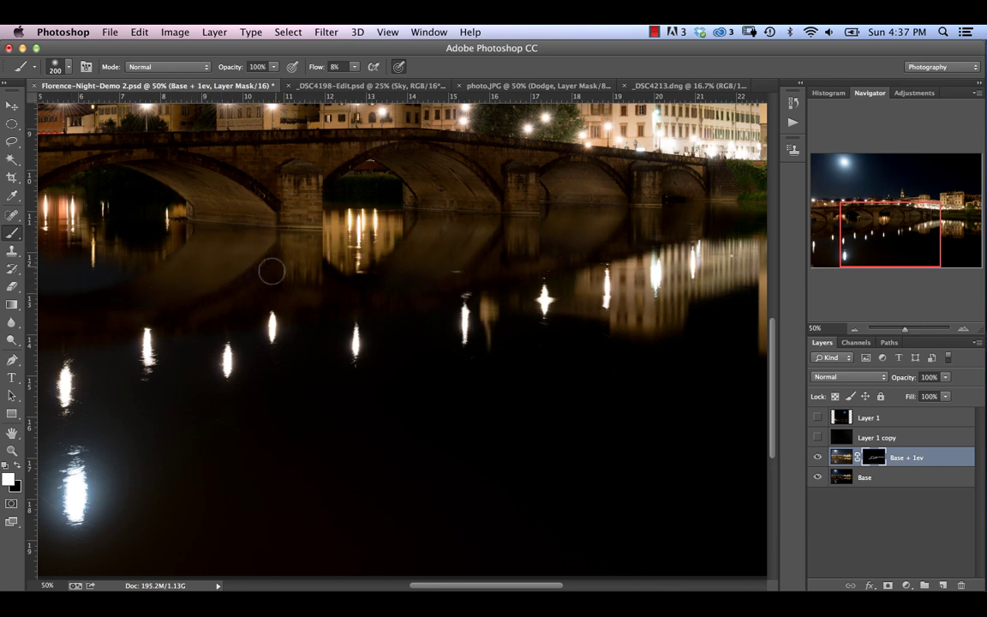
Enlarge the brush to 500 px and brighten the remaining bridge arches and the water reflections beneath them.
{"action": "key", "text": "bracketright"}
{"action": "key", "text": "bracketright"}
{"action": "key", "text": "bracketright"}
{"action": "key", "text": "bracketright"}
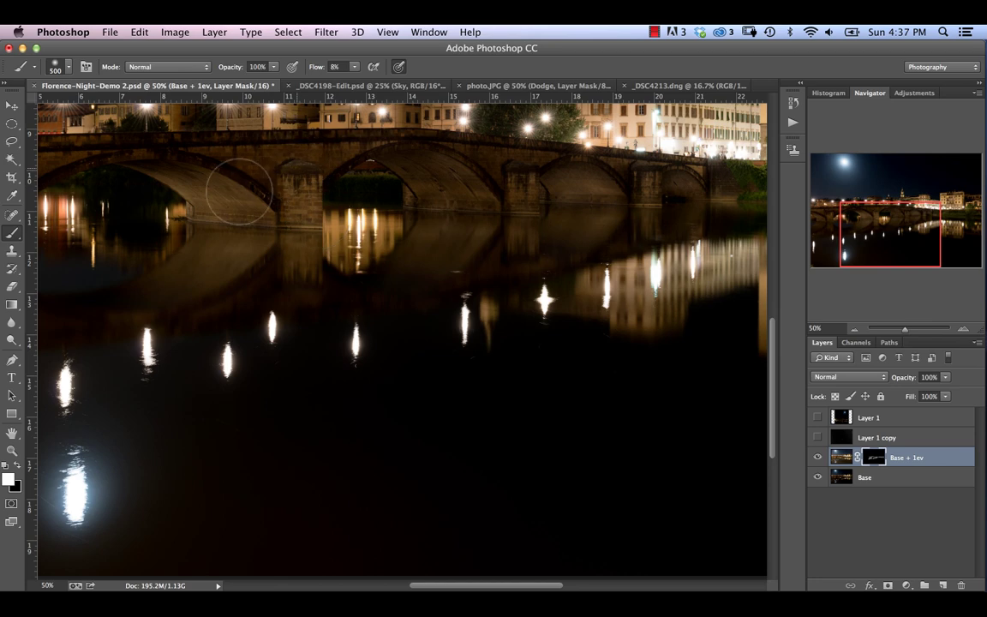
{"action": "left_click_drag", "start_coordinate": [312, 236], "coordinate": [503, 262]}
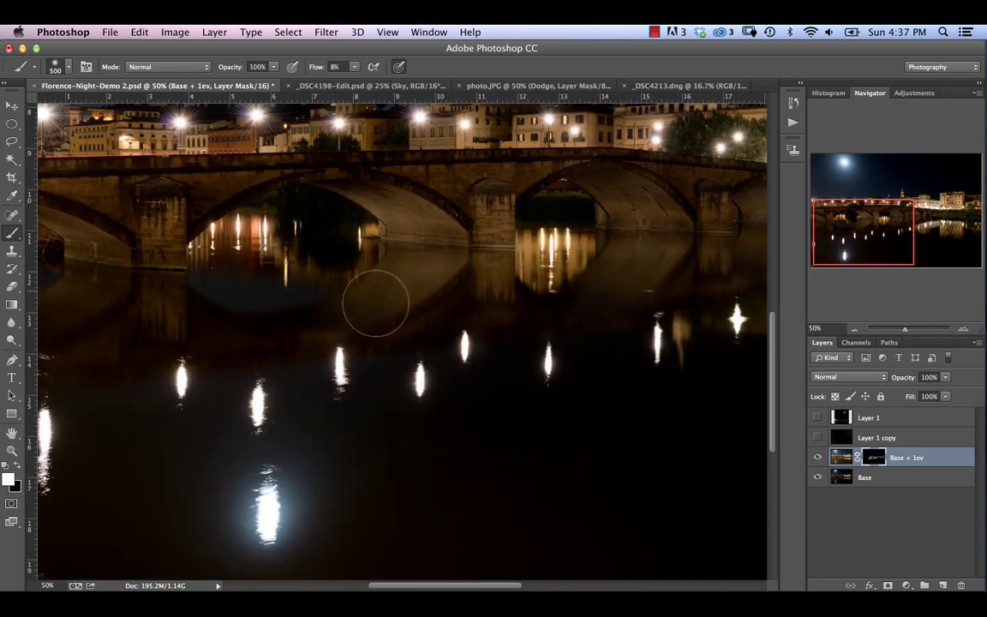
{"action": "left_click_drag", "start_coordinate": [377, 302], "coordinate": [750, 286]}
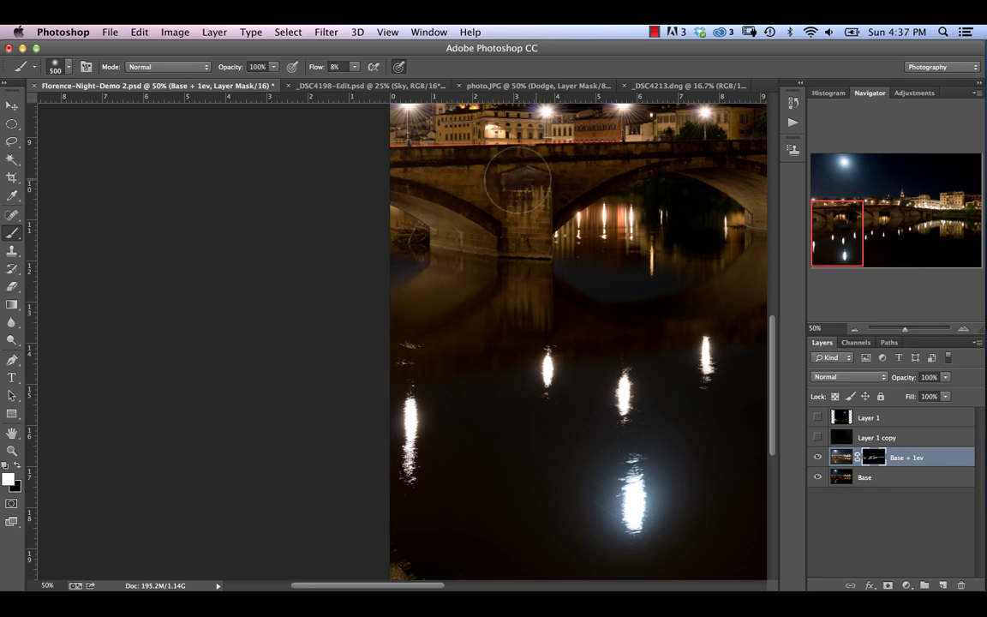
Reduce the brush to 175 px and paint white on the Base + 1ev mask over the greenery seen through the middle arch.
{"action": "scroll", "coordinate": [608, 257], "scroll_direction": "right", "scroll_amount": 5}
{"action": "scroll", "coordinate": [608, 258], "scroll_direction": "up", "scroll_amount": 2}
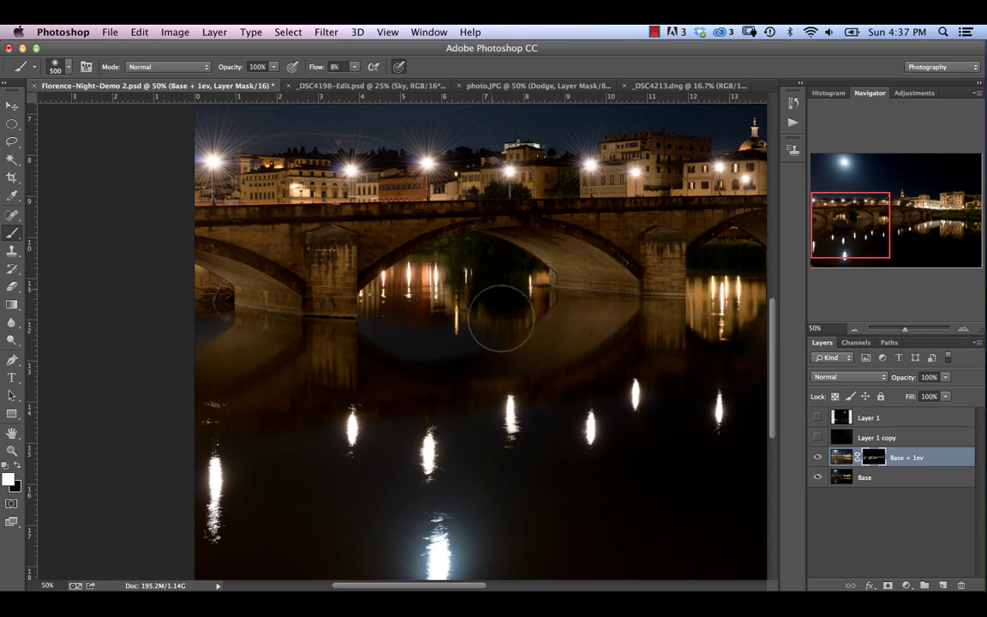
{"action": "scroll", "coordinate": [414, 334], "scroll_direction": "right", "scroll_amount": 10}
{"action": "scroll", "coordinate": [414, 334], "scroll_direction": "up", "scroll_amount": 1}
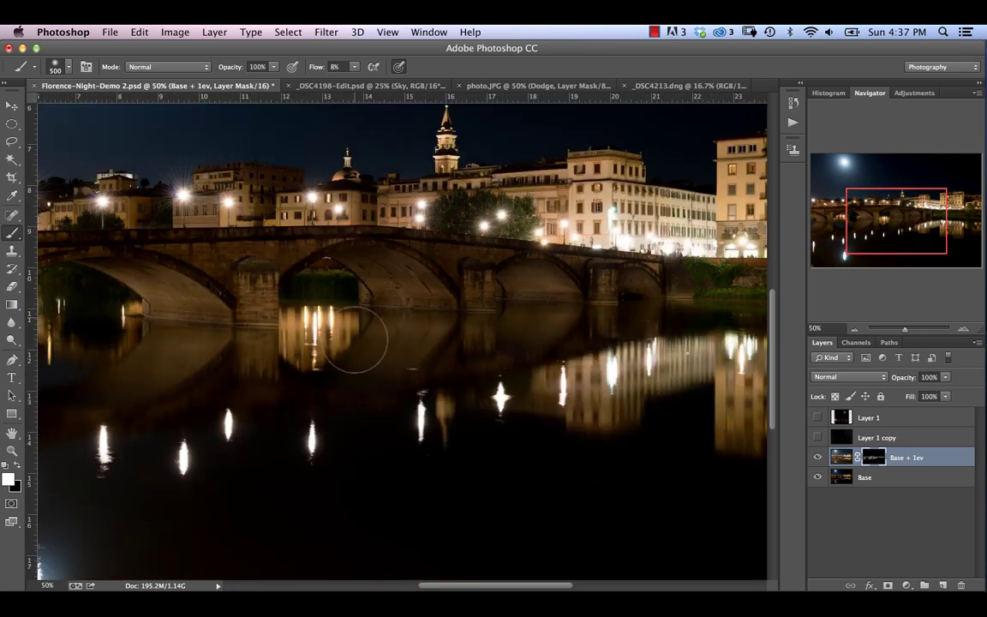
{"action": "key", "text": "bracketleft"}
{"action": "key", "text": "bracketleft"}
{"action": "key", "text": "bracketleft"}
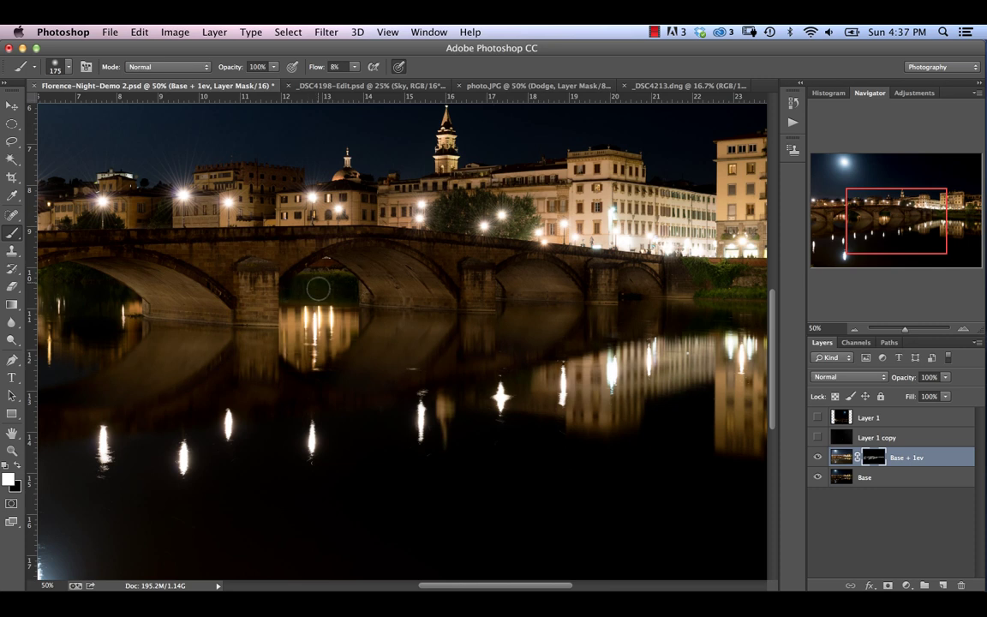
Brighten the middle and far bridge arches on the mask, varying the brush size between 300 px, 200 px and 250 px.
{"action": "key", "text": "bracketright"}
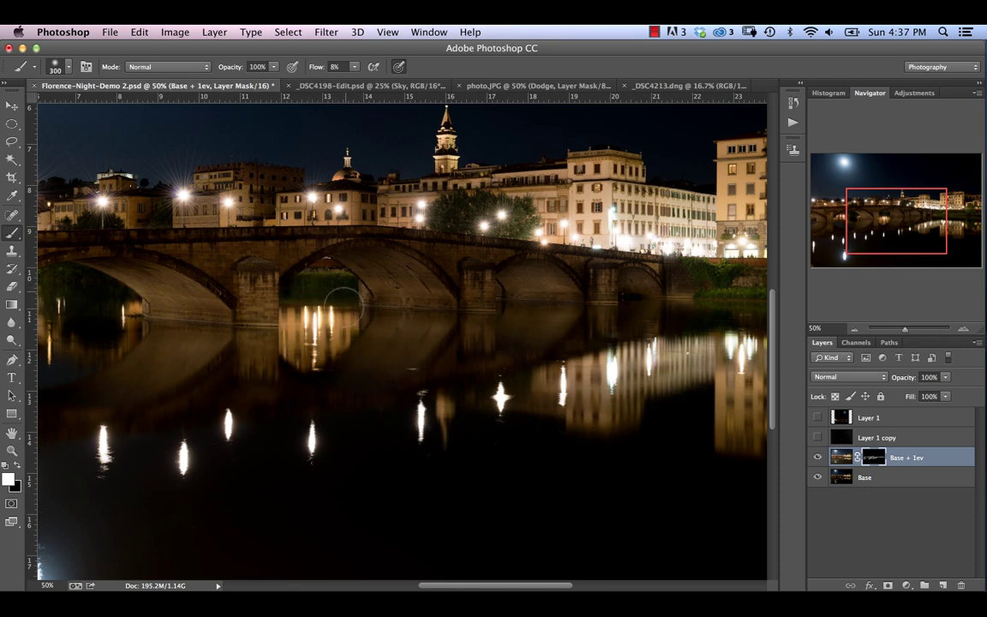
{"action": "key", "text": "bracketright"}
{"action": "key", "text": "bracketright"}
{"action": "key", "text": "bracketright"}
{"action": "key", "text": "bracketleft"}
{"action": "key", "text": "bracketleft"}
{"action": "key", "text": "bracketleft"}
{"action": "key", "text": "bracketleft"}
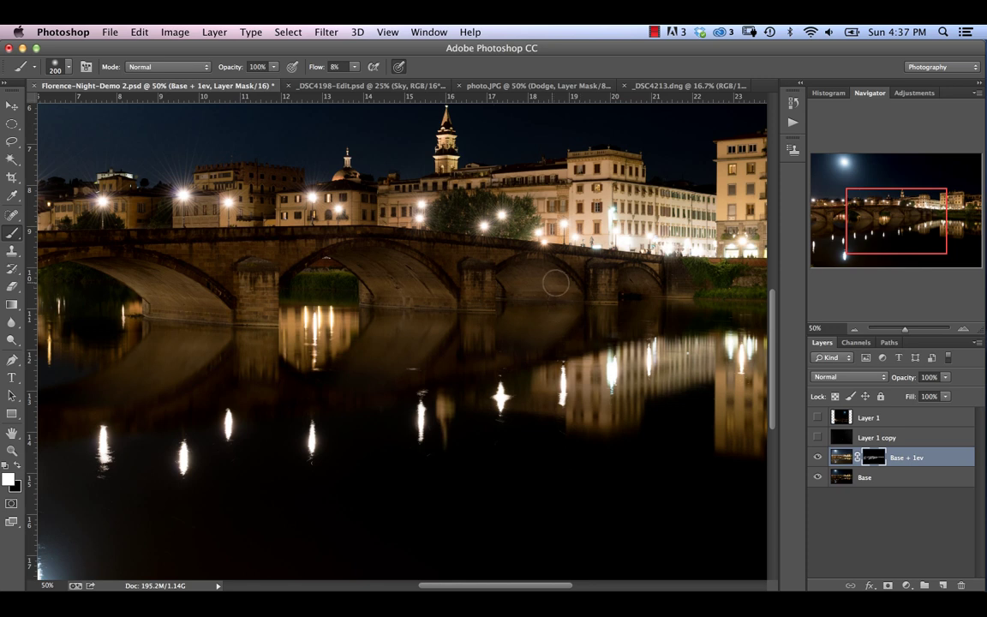
{"action": "key", "text": "bracketright"}
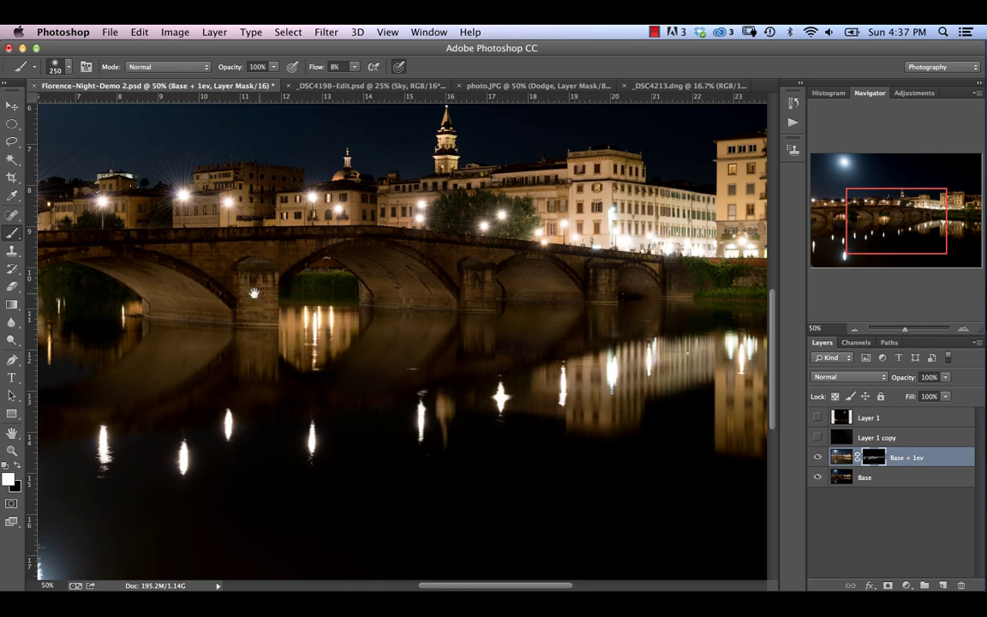
Paint with the 250 px brush over the bridge piers, arches and their water reflections, and undo the last stroke.
{"action": "left_click_drag", "start_coordinate": [392, 285], "coordinate": [520, 304]}
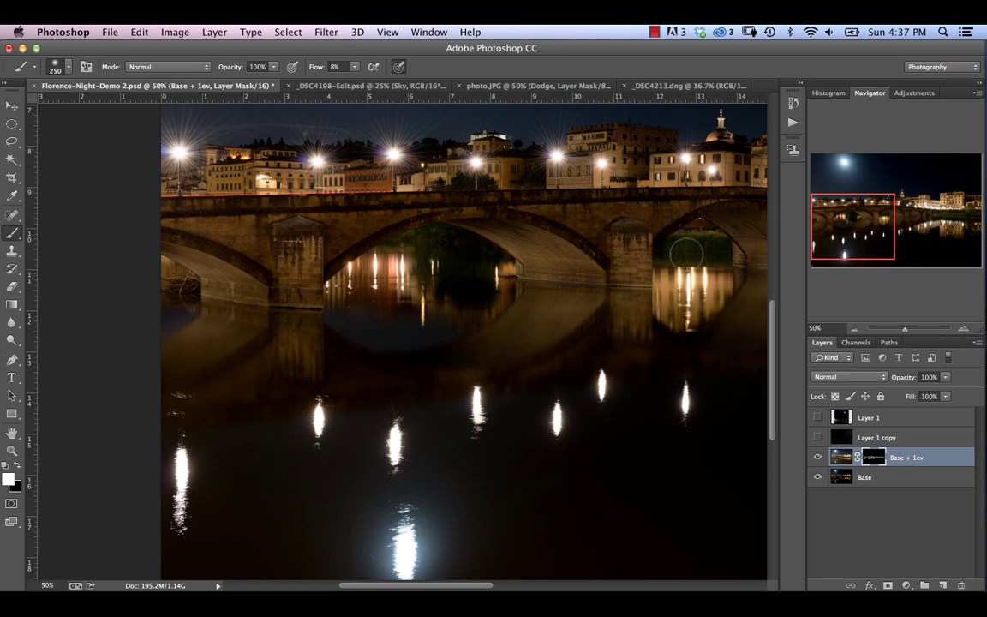
{"action": "scroll", "coordinate": [570, 219], "scroll_direction": "right", "scroll_amount": 5}
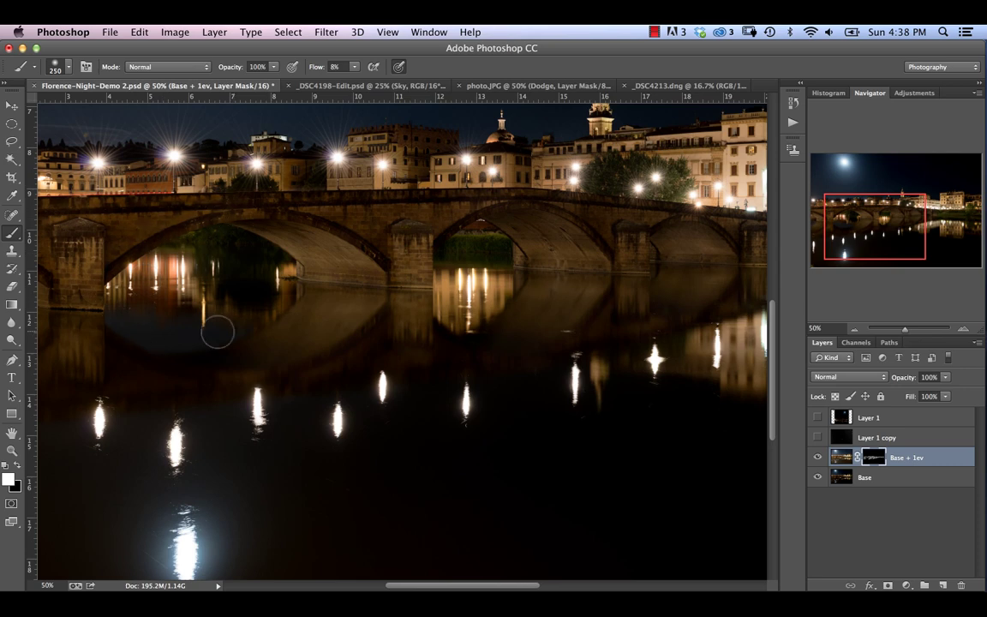
{"action": "scroll", "coordinate": [216, 331], "scroll_direction": "right", "scroll_amount": 5}
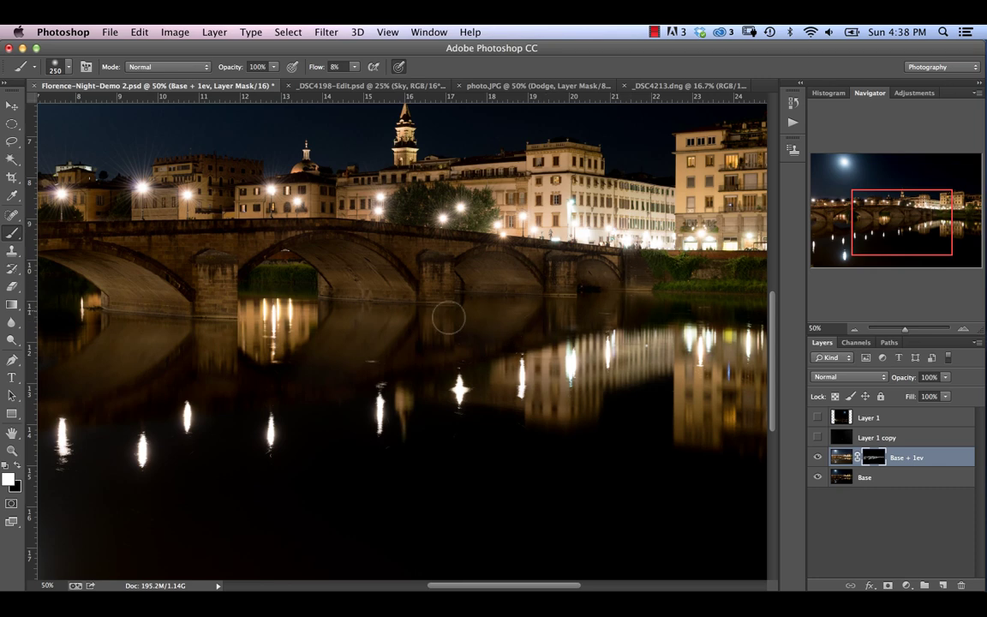
{"action": "mouse_move", "coordinate": [190, 284]}
{"action": "left_mouse_down"}
{"action": "mouse_move", "coordinate": [341, 314]}
{"action": "mouse_move", "coordinate": [411, 345]}
{"action": "mouse_move", "coordinate": [506, 335]}
{"action": "left_mouse_up"}
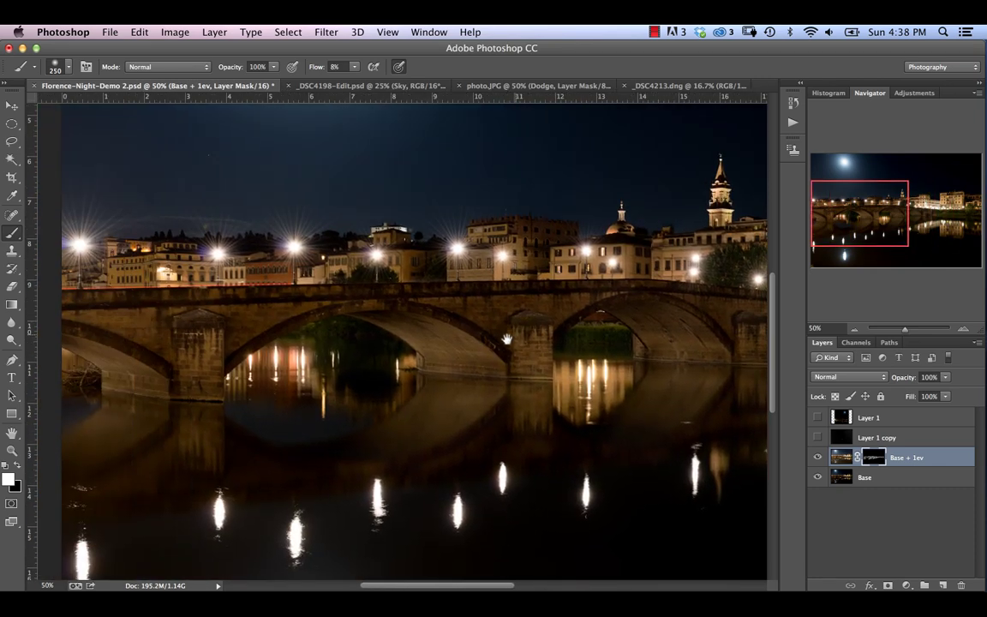
{"action": "left_click_drag", "start_coordinate": [347, 336], "coordinate": [329, 287]}
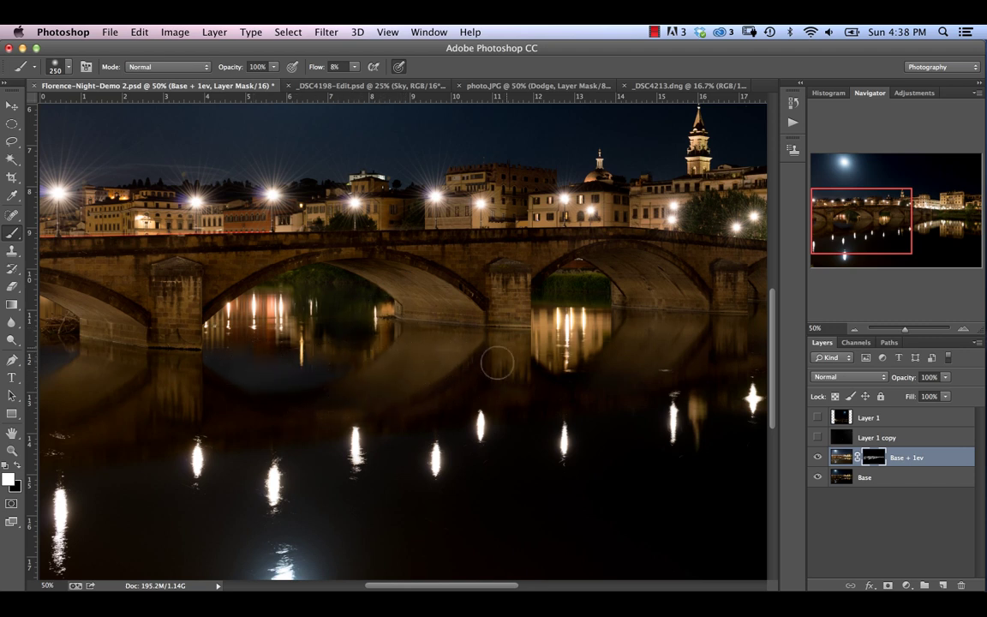
{"action": "key", "text": "super+z"}
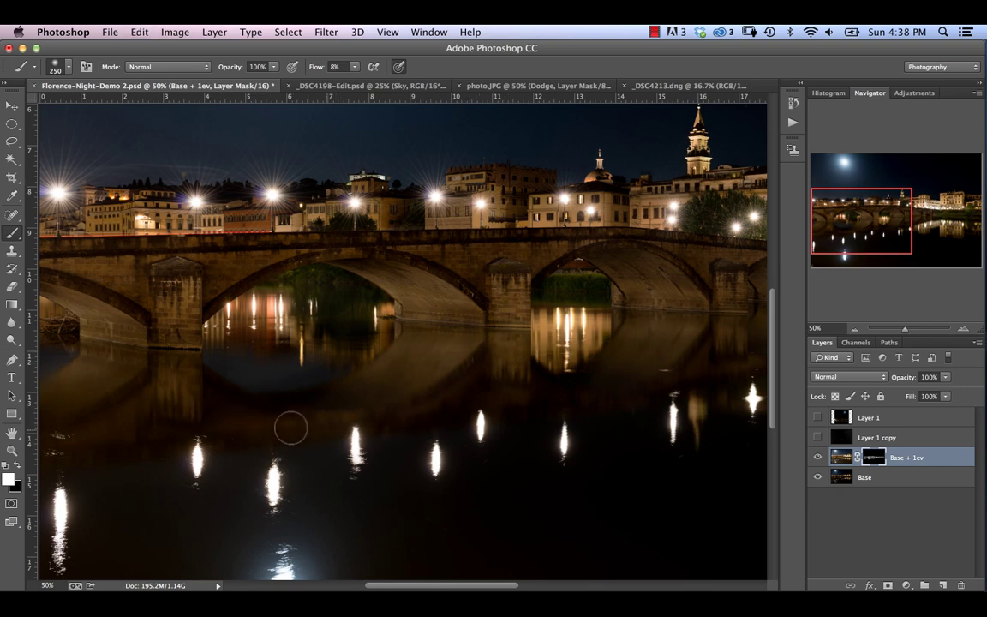
Brighten the reflections of the near arch and the dark water beneath the middle arches on the mask.
{"action": "scroll", "coordinate": [275, 394], "scroll_direction": "down", "scroll_amount": 3}
{"action": "scroll", "coordinate": [274, 394], "scroll_direction": "left", "scroll_amount": 5}
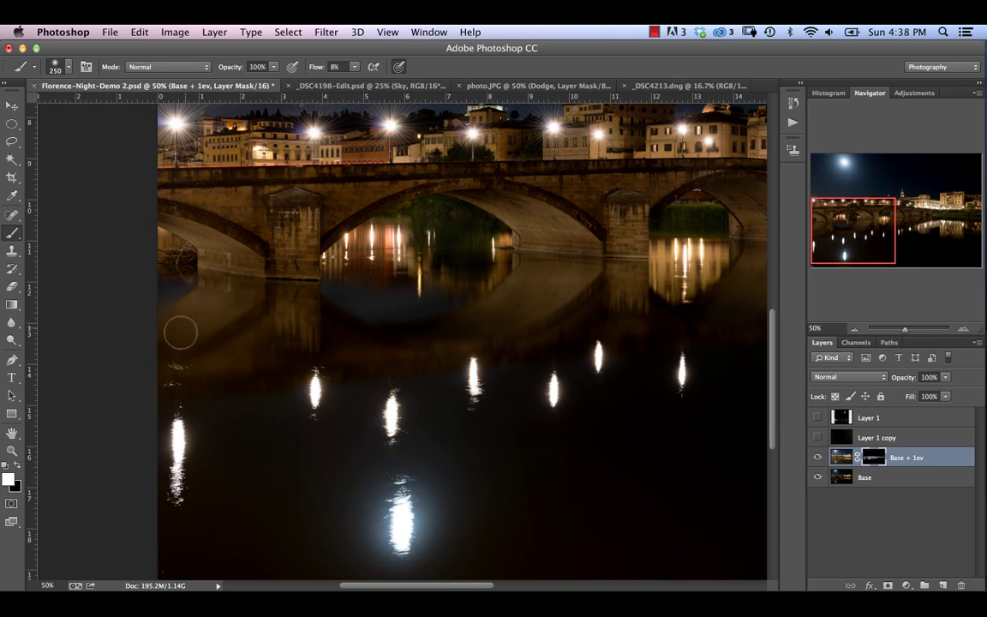
{"action": "mouse_move", "coordinate": [456, 317]}
{"action": "left_mouse_down"}
{"action": "mouse_move", "coordinate": [180, 387]}
{"action": "mouse_move", "coordinate": [107, 392]}
{"action": "left_mouse_up"}
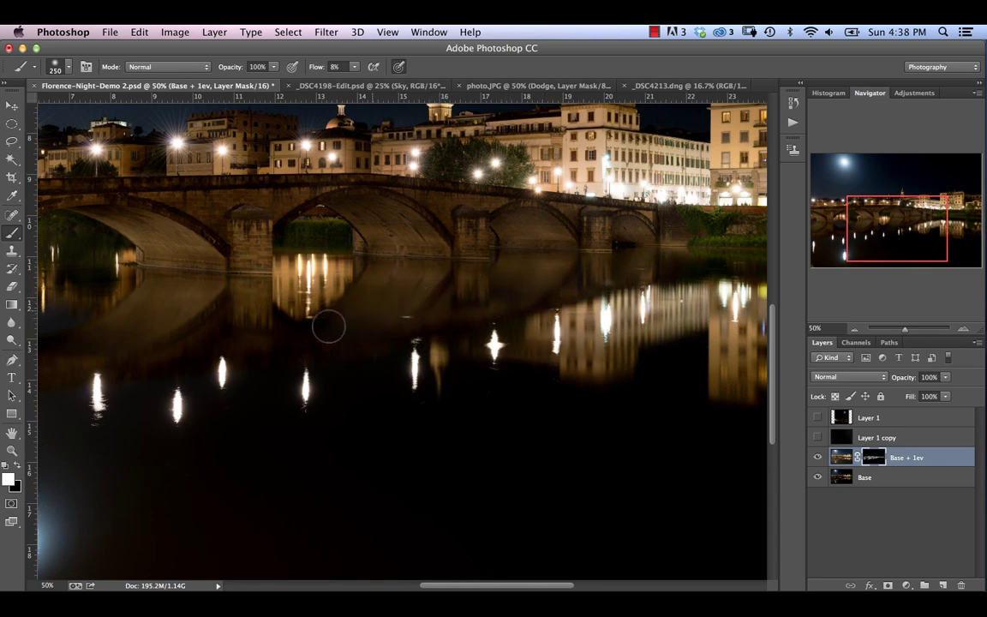
Paint the mask over the riverbank greenery beyond the bridge's far end, and undo and restore the last stroke to compare.
{"action": "key", "text": "super+minus"}
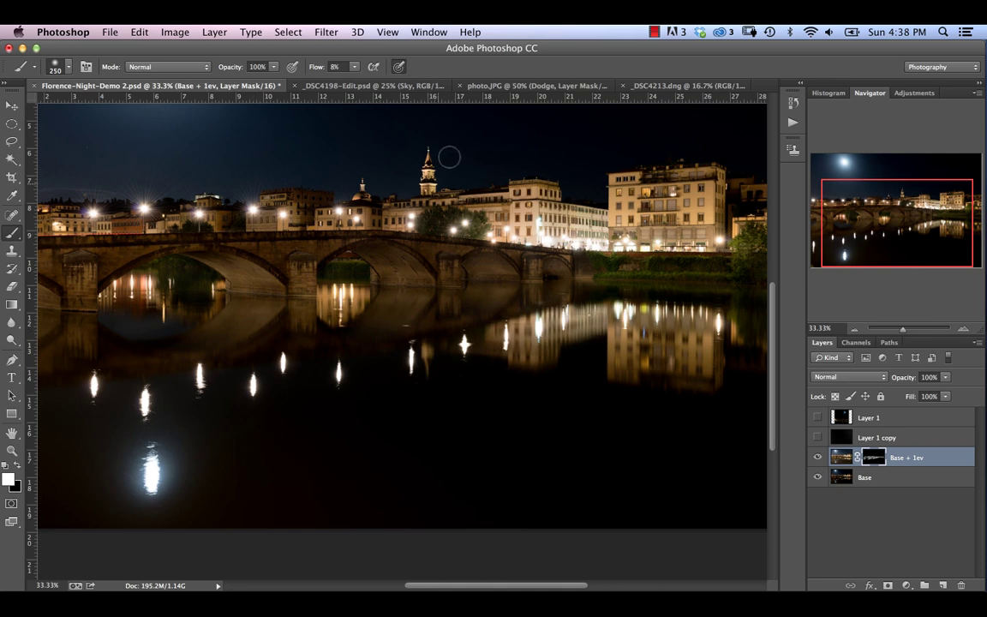
{"action": "scroll", "coordinate": [449, 157], "scroll_direction": "right", "scroll_amount": 5}
{"action": "scroll", "coordinate": [449, 157], "scroll_direction": "up", "scroll_amount": 3}
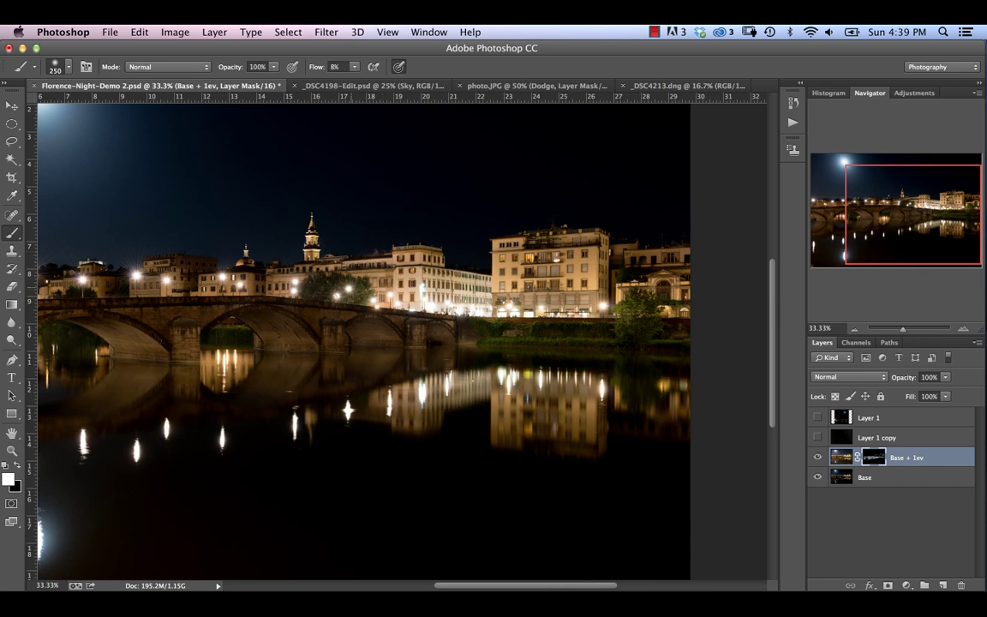
{"action": "scroll", "coordinate": [259, 285], "scroll_direction": "left", "scroll_amount": 5}
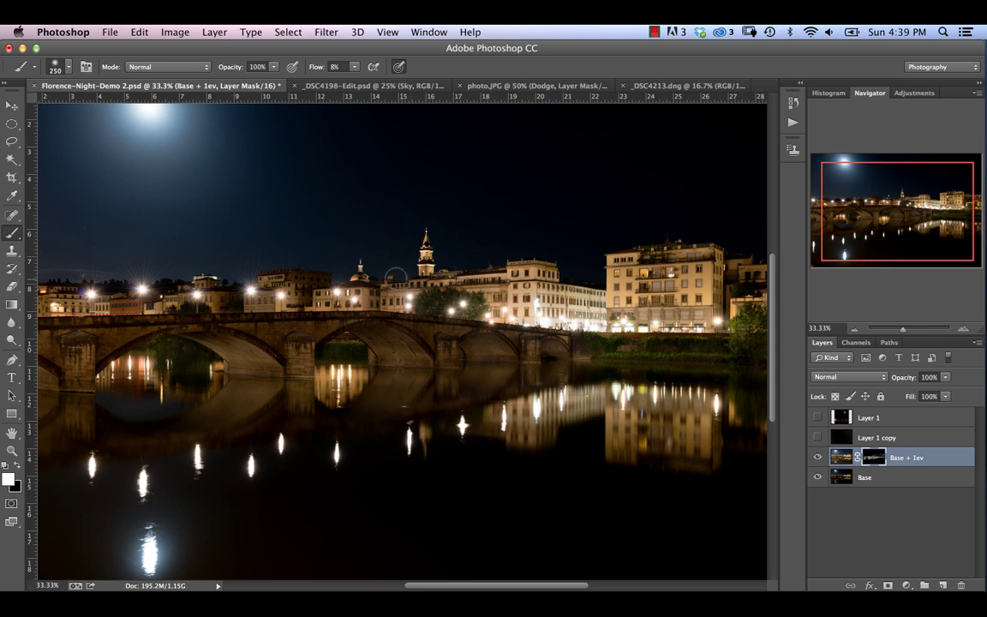
{"action": "key", "text": "super+z"}
{"action": "key", "text": "super+z"}
Examine the blended bridge, rooftops, riverbank and water reflections across the whole width of the photo.
{"action": "scroll", "coordinate": [360, 315], "scroll_direction": "left", "scroll_amount": 3}
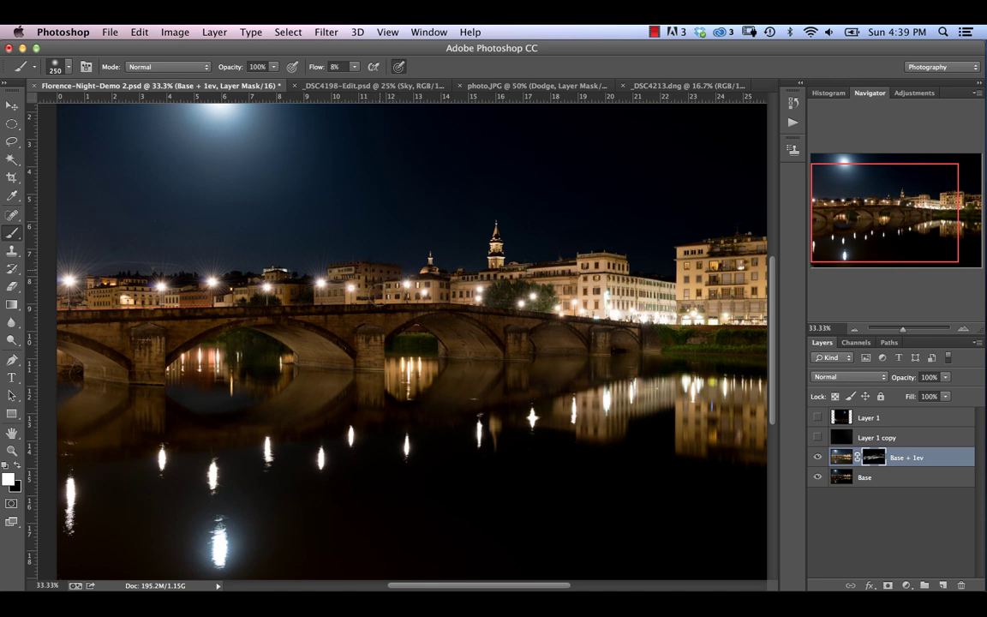
{"action": "scroll", "coordinate": [315, 334], "scroll_direction": "left", "scroll_amount": 5}
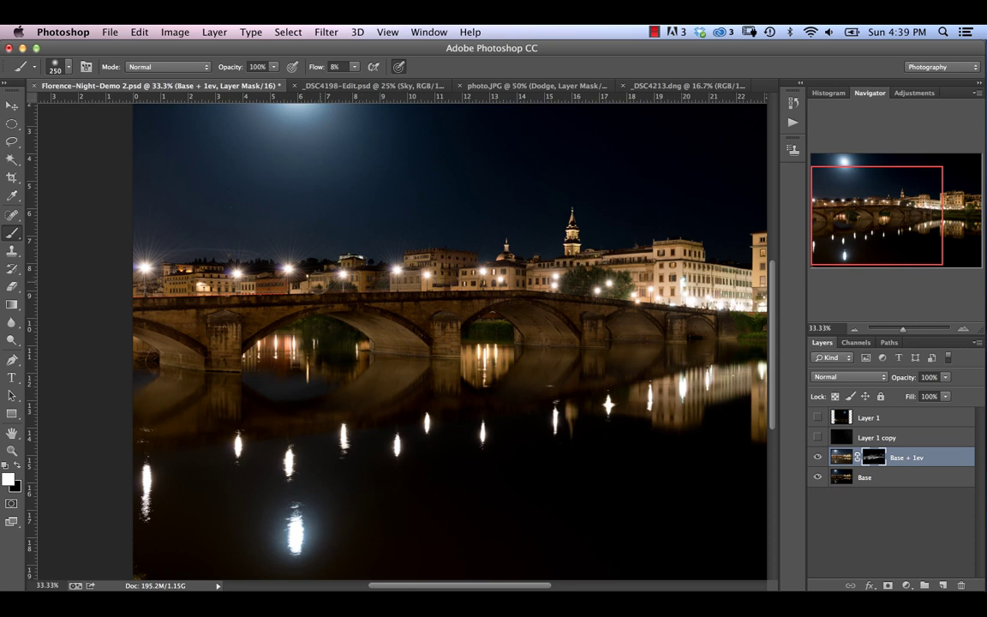
{"action": "scroll", "coordinate": [315, 264], "scroll_direction": "left", "scroll_amount": 9}
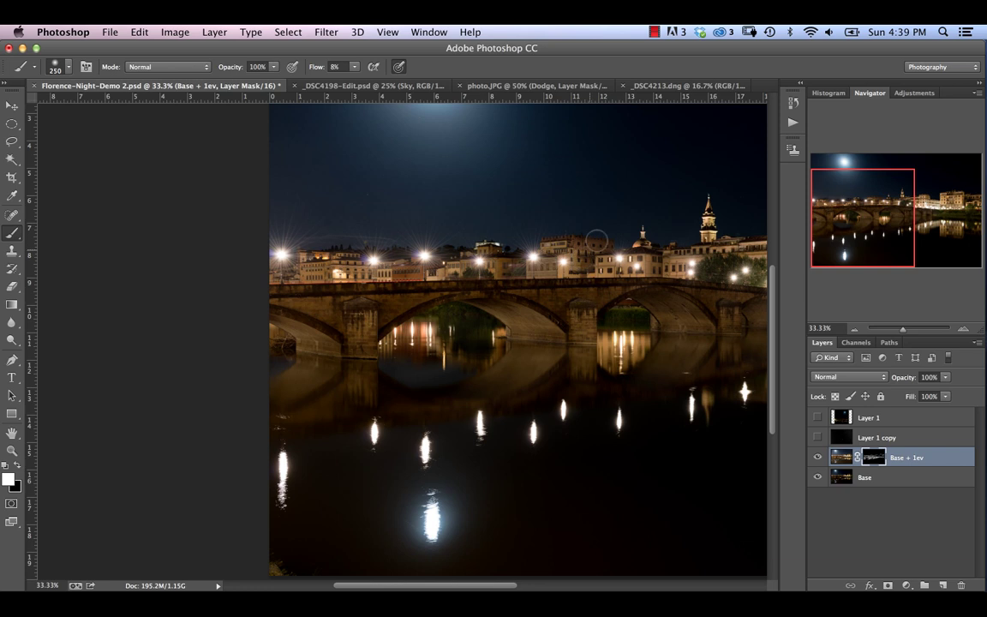
{"action": "left_click_drag", "start_coordinate": [635, 288], "coordinate": [484, 292]}
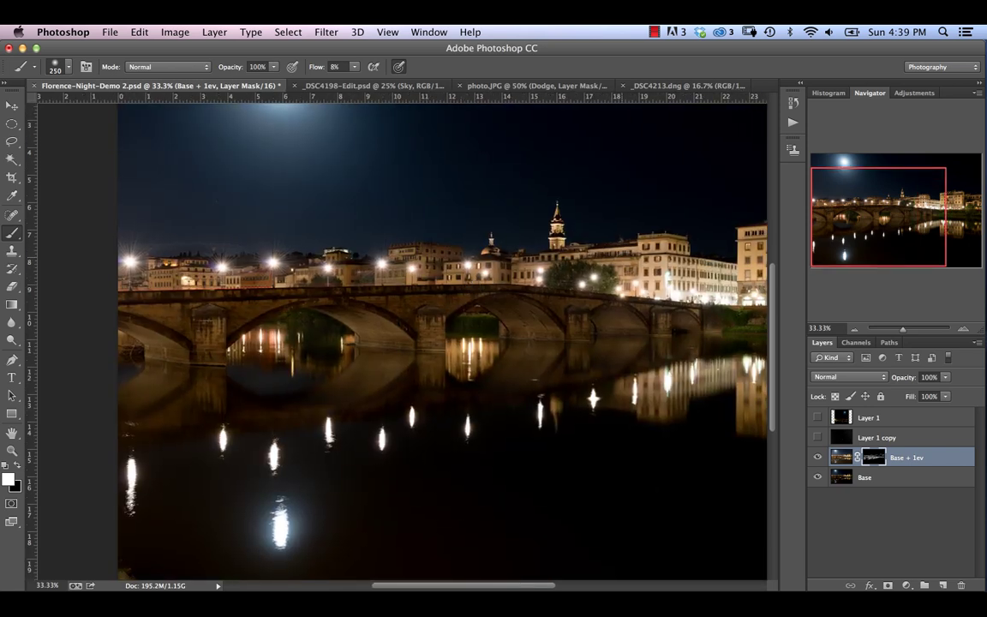
{"action": "left_click_drag", "start_coordinate": [626, 303], "coordinate": [570, 276]}
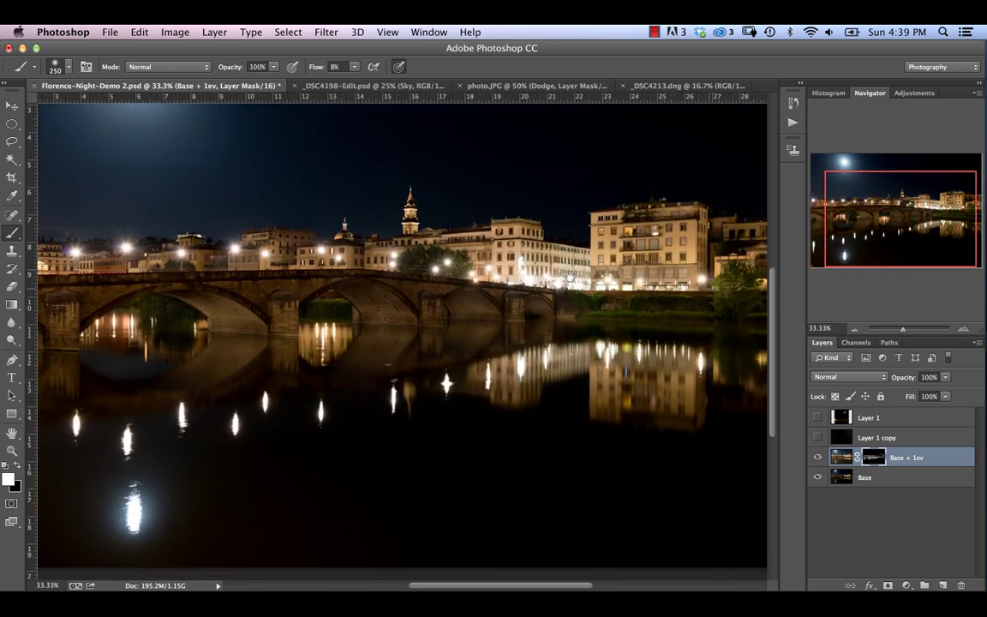
{"action": "left_click_drag", "start_coordinate": [722, 295], "coordinate": [633, 300]}
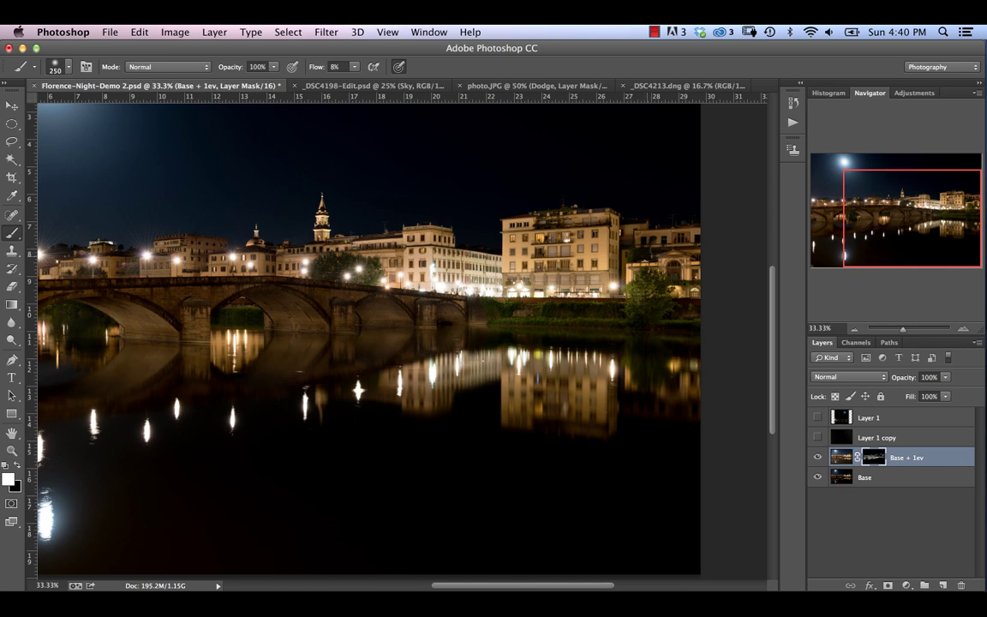
{"action": "mouse_move", "coordinate": [614, 282]}
{"action": "left_mouse_down"}
{"action": "mouse_move", "coordinate": [652, 323]}
{"action": "mouse_move", "coordinate": [641, 300]}
{"action": "mouse_move", "coordinate": [598, 288]}
{"action": "mouse_move", "coordinate": [556, 291]}
{"action": "mouse_move", "coordinate": [563, 300]}
{"action": "mouse_move", "coordinate": [543, 329]}
{"action": "mouse_move", "coordinate": [361, 320]}
{"action": "left_mouse_up"}
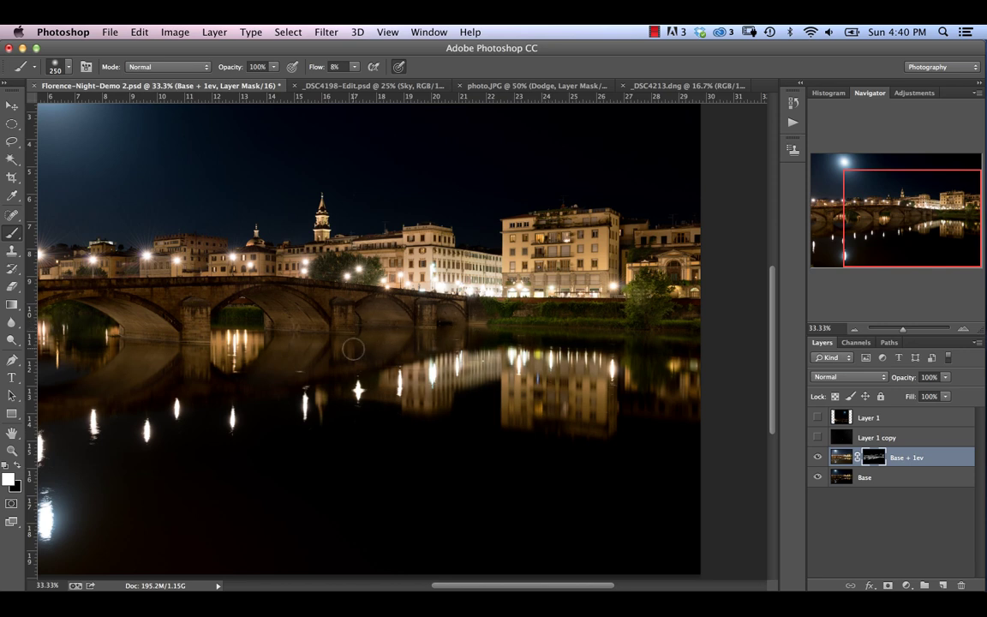
View the whole photo and toggle the visibility of the Base + 1ev layer several times to compare it with the base exposure.
{"action": "key", "text": "super+minus"}
{"action": "key", "text": "super+minus"}
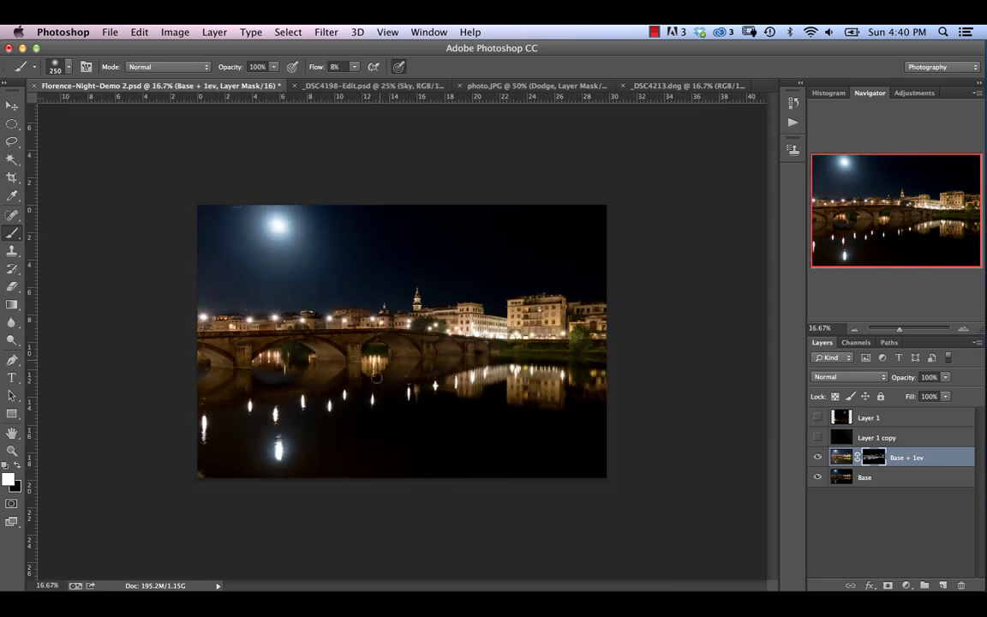
{"action": "key", "text": "super+plus"}
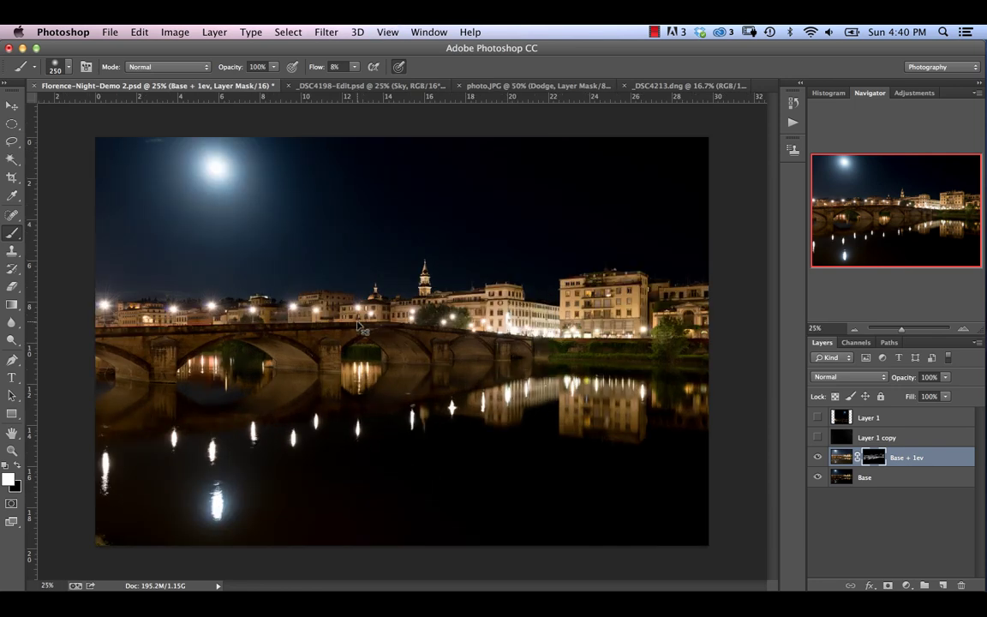
{"action": "left_click", "coordinate": [818, 459]}
{"action": "left_click", "coordinate": [817, 459]}
{"action": "left_click", "coordinate": [817, 461]}
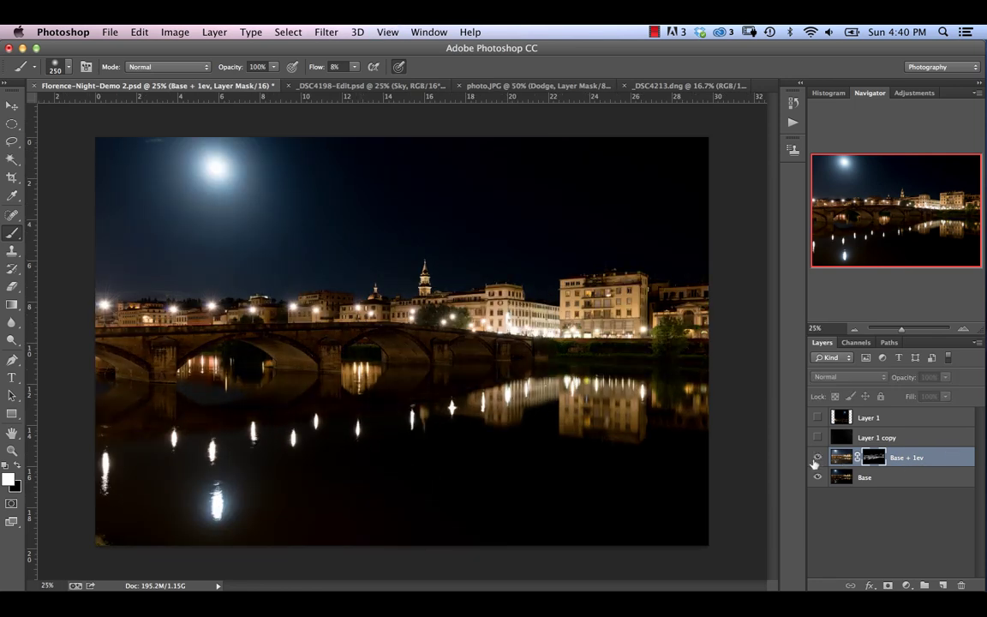
{"action": "left_click", "coordinate": [816, 461]}
{"action": "left_click", "coordinate": [817, 459]}
{"action": "left_click", "coordinate": [818, 458]}
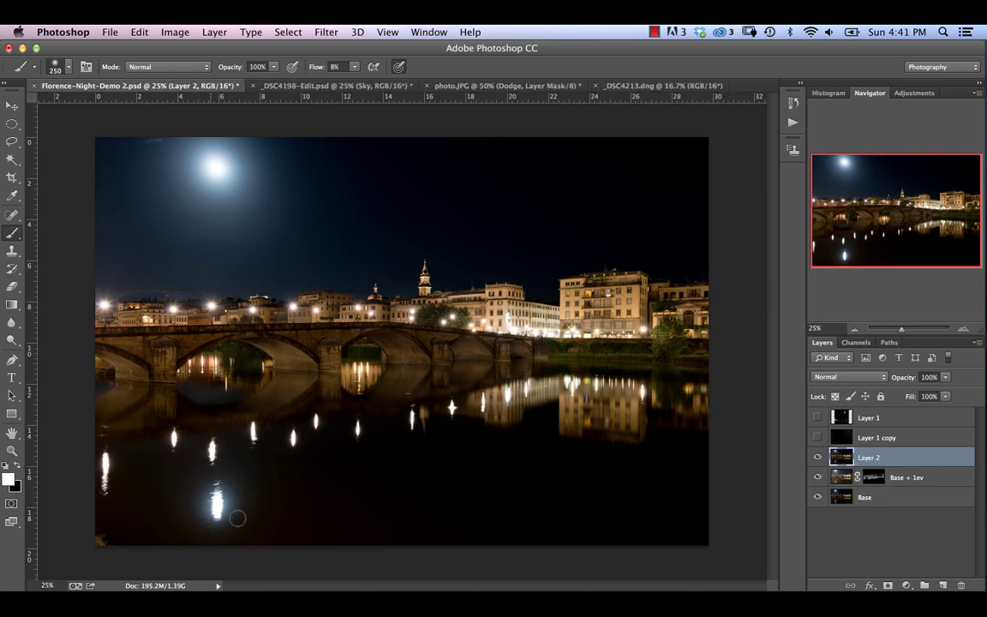
Switch to the Lasso tool and try to outline the moon's reflection in the water on Layer 2.
{"action": "left_click", "coordinate": [12, 142]}
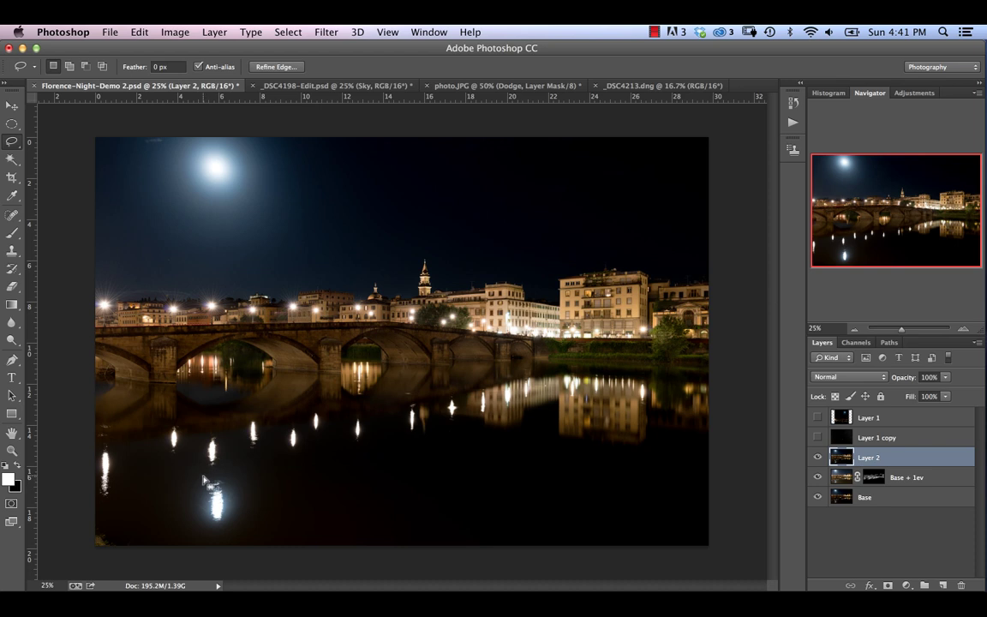
{"action": "left_click_drag", "start_coordinate": [199, 474], "coordinate": [195, 518]}
{"action": "key", "text": "super+z"}
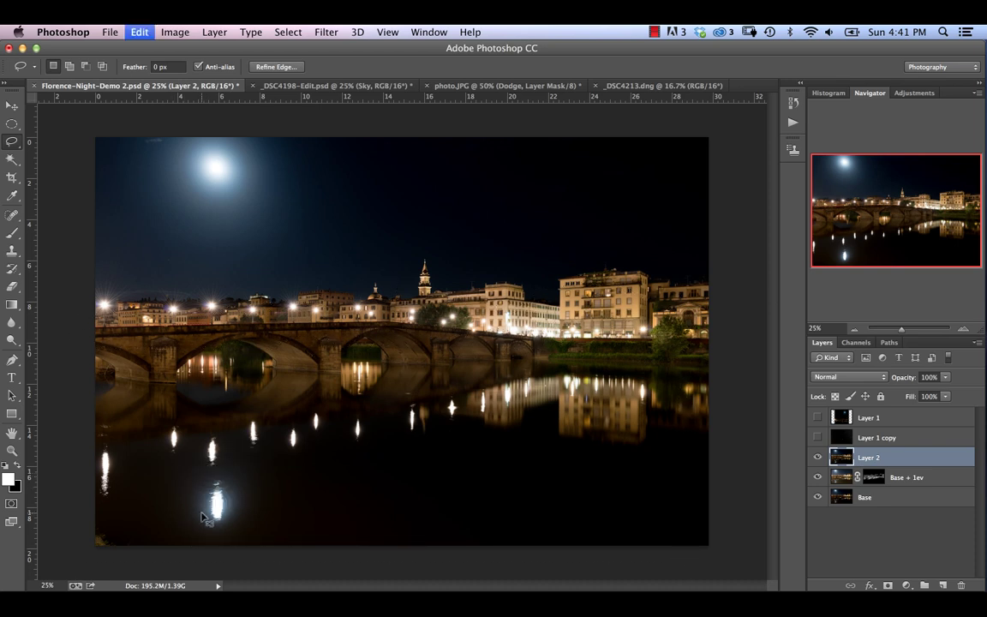
{"action": "key", "text": "super+g"}
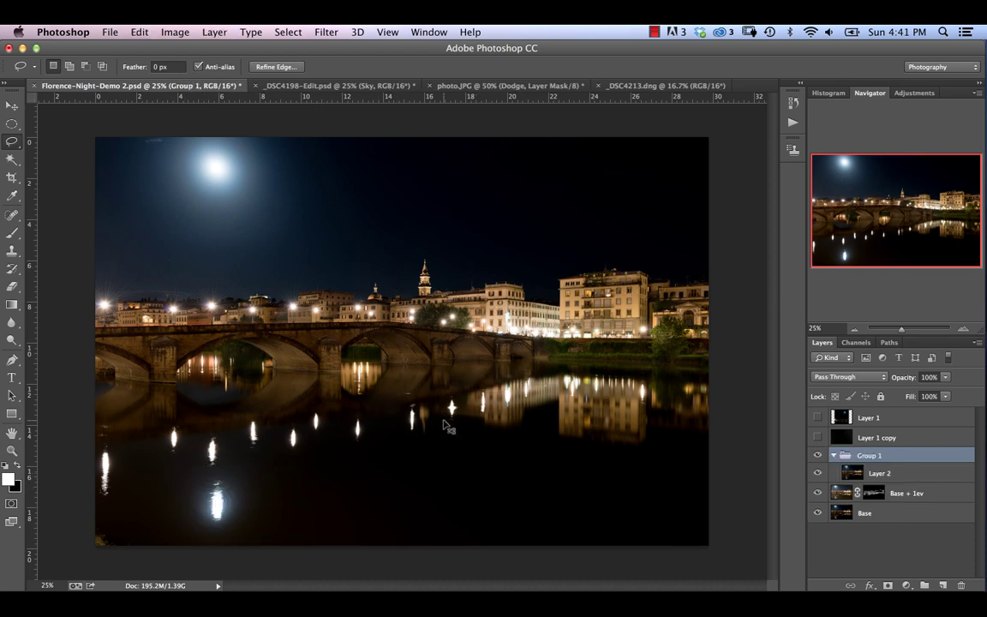
{"action": "key", "text": "super+d"}
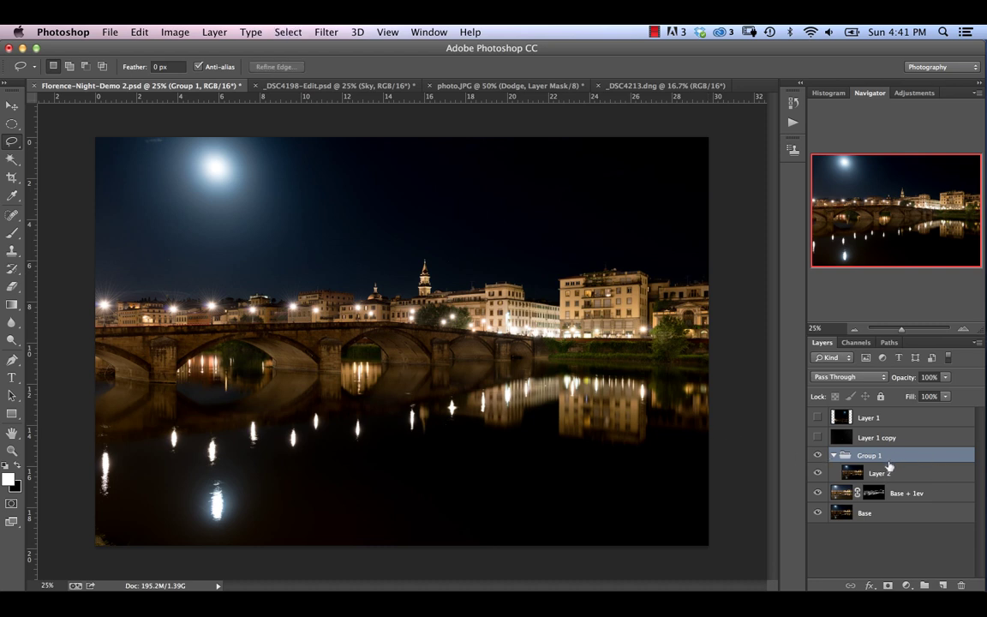
{"action": "key", "text": "super+alt+z"}
{"action": "key", "text": "super+alt+z"}
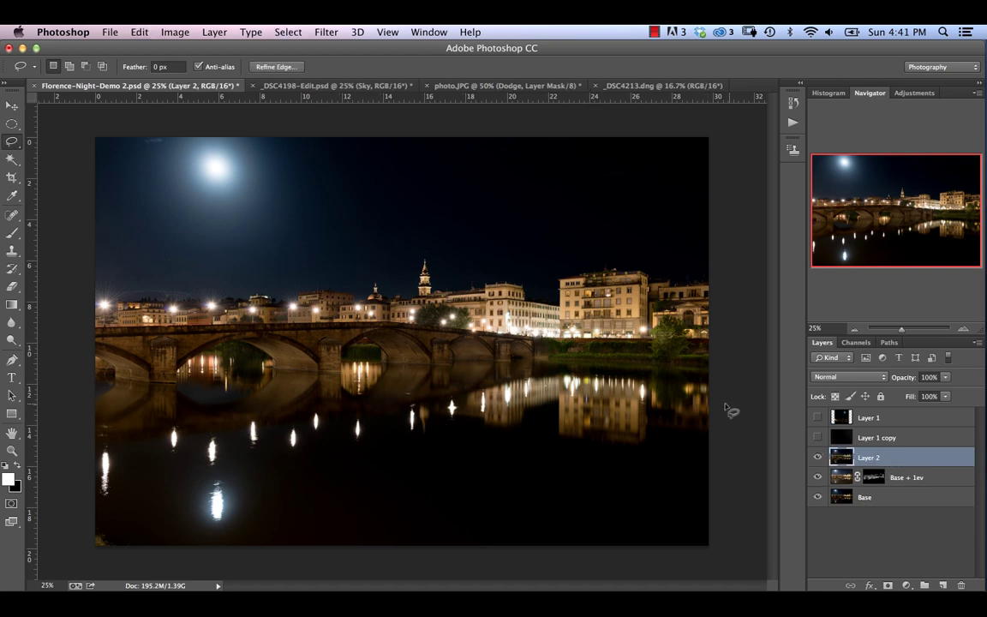
Clear the current selection and outline the moon's reflection in the water with a roughly circular lasso selection on Layer 2.
{"action": "key", "text": "super+d"}
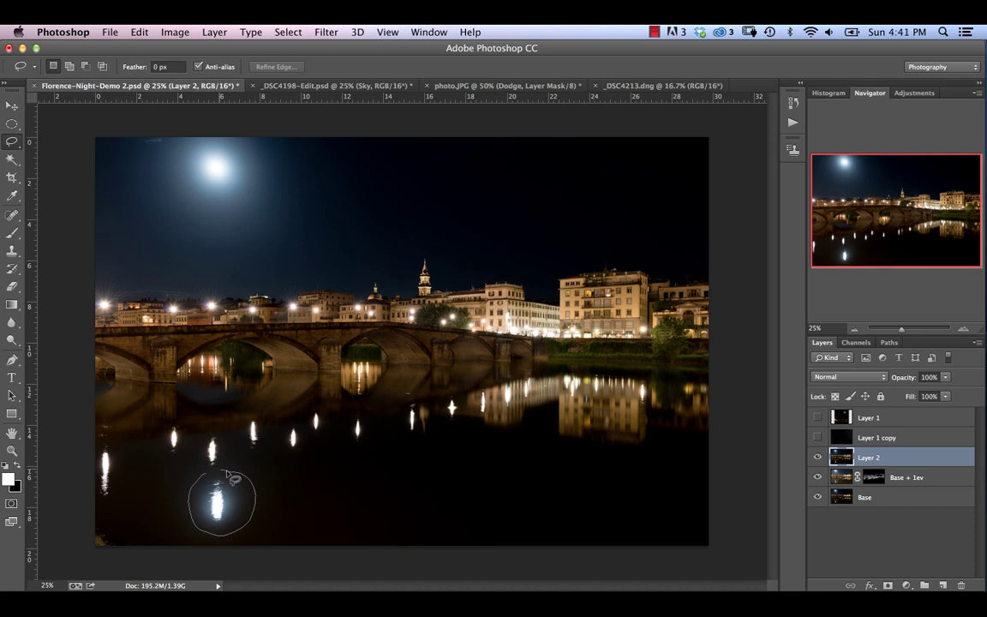
{"action": "left_click_drag", "start_coordinate": [228, 473], "coordinate": [224, 472]}
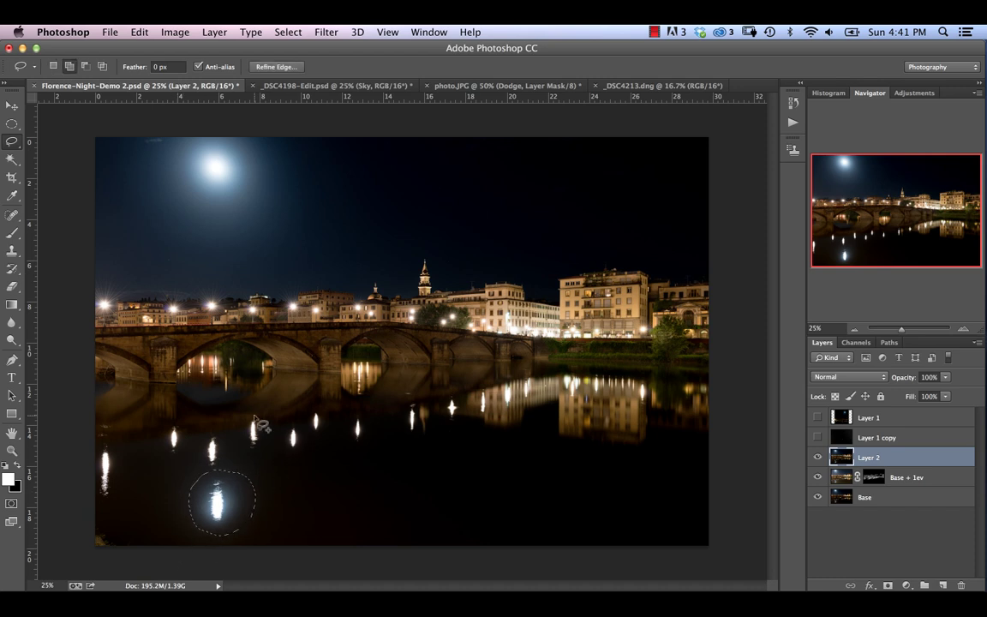
Fill the lasso selection around the moon's reflection with Content-Aware and clear the selection.
{"action": "key", "text": "shift+F5"}
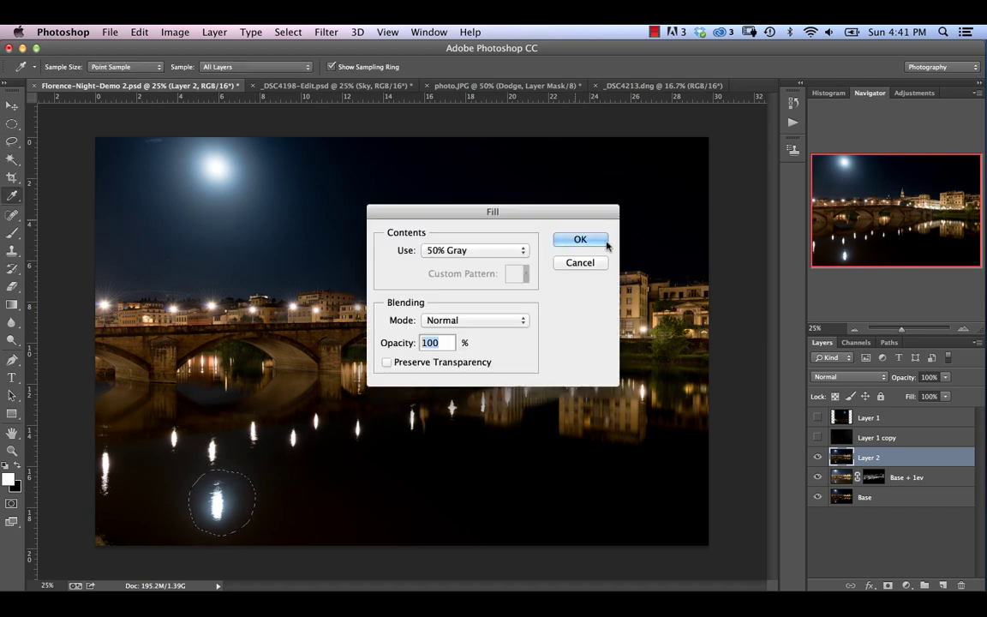
{"action": "left_click", "coordinate": [519, 250]}
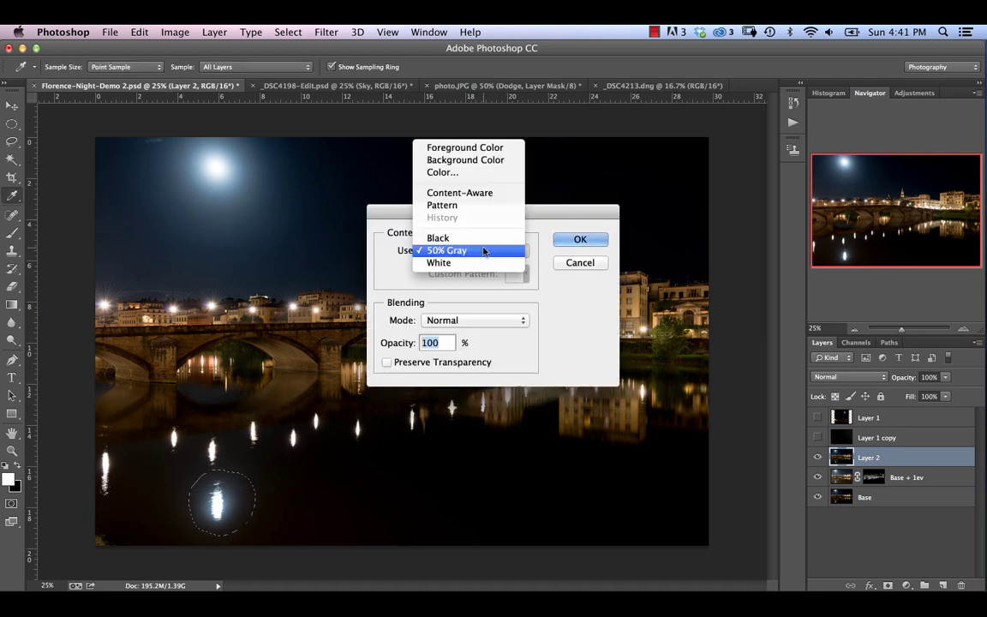
{"action": "left_click", "coordinate": [474, 192]}
{"action": "left_click", "coordinate": [587, 243]}
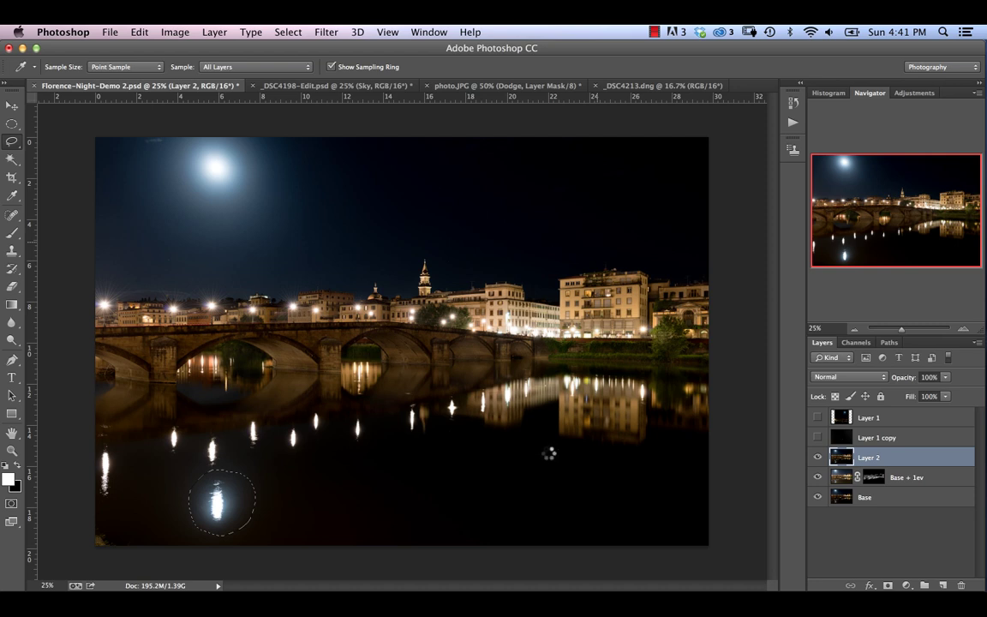
{"action": "key", "text": "super+d"}
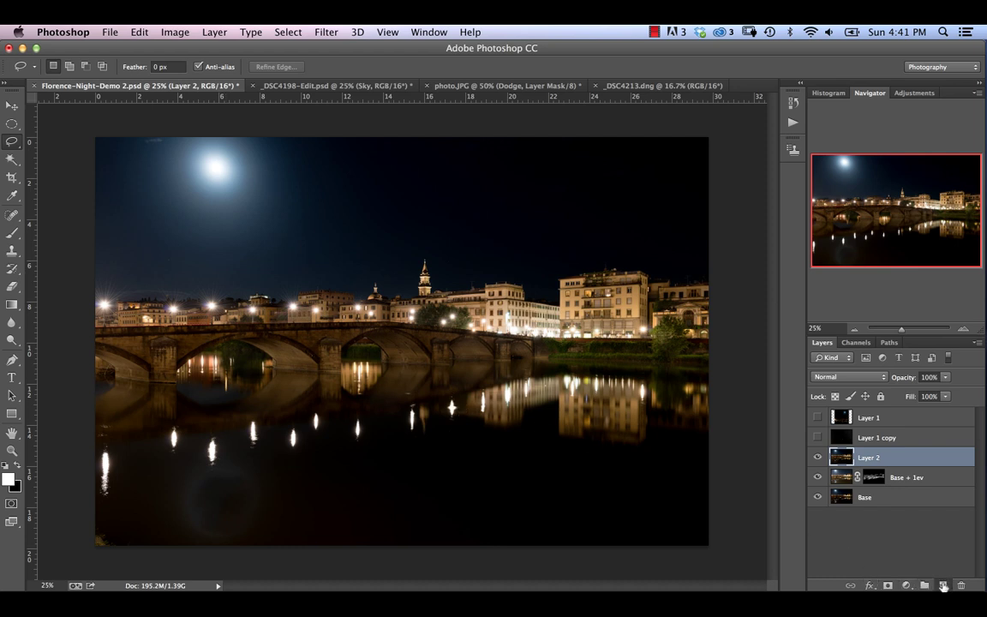
Add an empty layer above Layer 2 in Darken mode and set the Clone Stamp to 300 px with 11% flow.
{"action": "left_click", "coordinate": [943, 586]}
{"action": "key", "text": "s"}
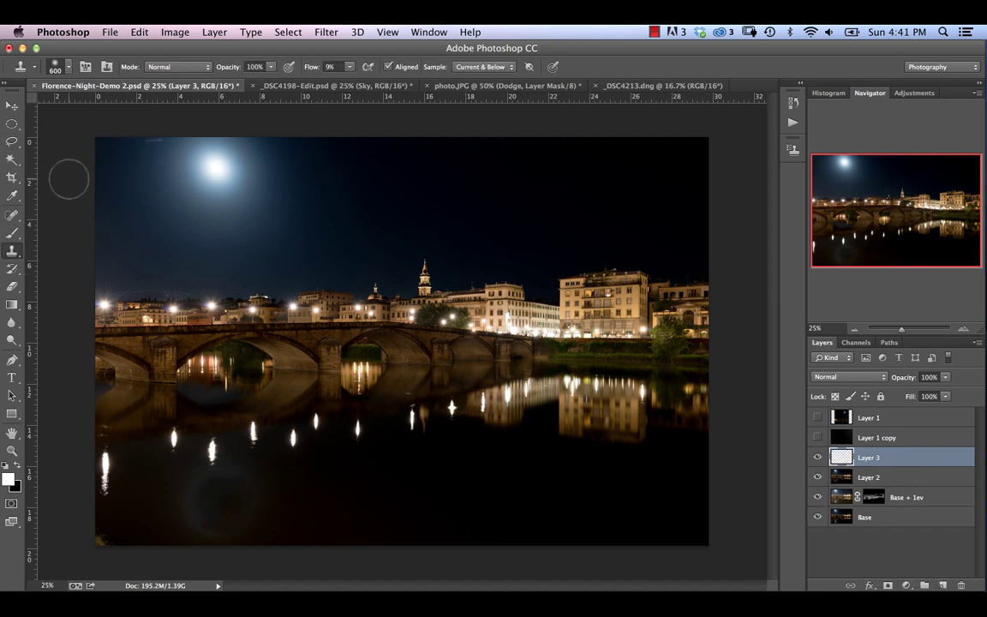
{"action": "left_click_drag", "start_coordinate": [310, 68], "coordinate": [312, 70]}
{"action": "key", "text": "bracketleft"}
{"action": "key", "text": "bracketleft"}
{"action": "key", "text": "bracketleft"}
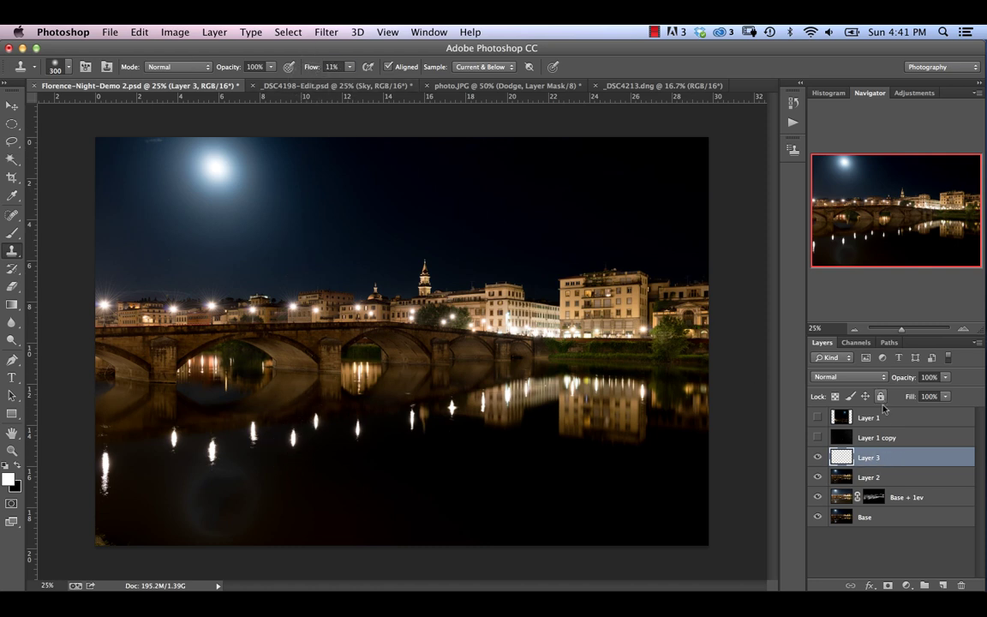
{"action": "left_click", "coordinate": [847, 377]}
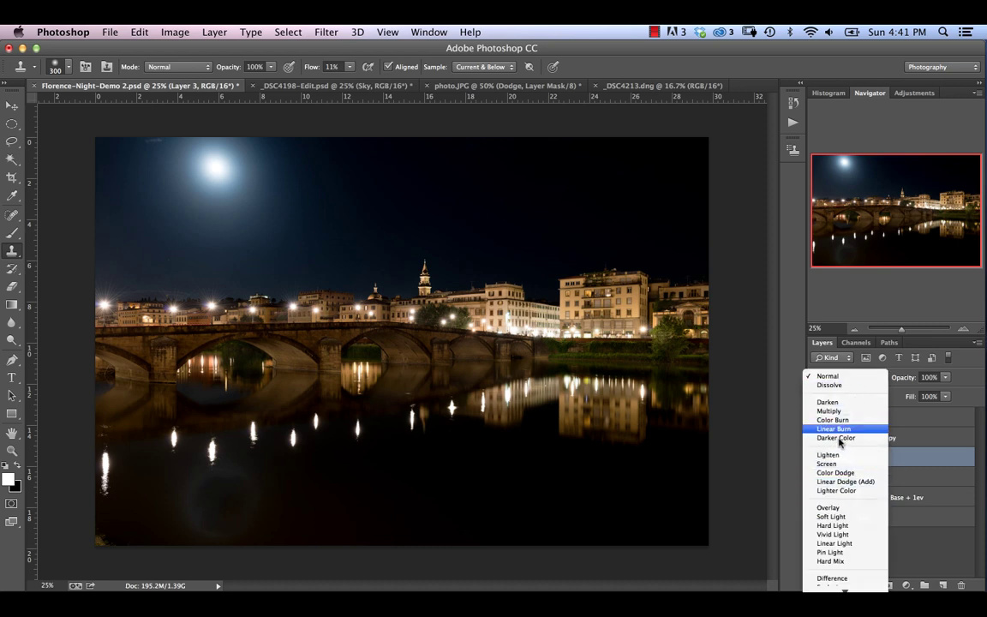
{"action": "left_click", "coordinate": [828, 402]}
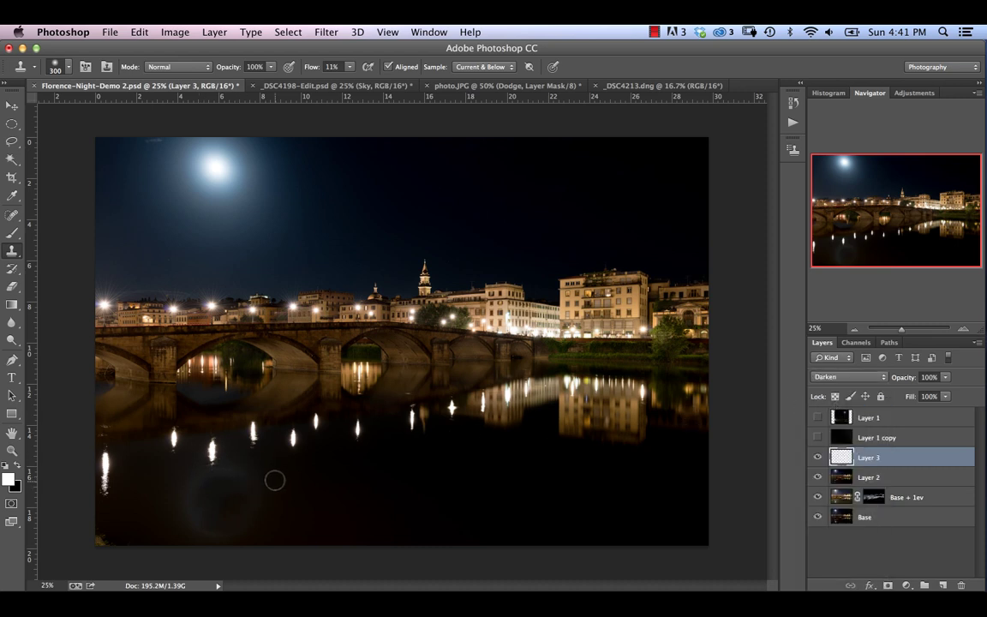
Clone dark water over the leftover glow and the lower-left corner of the river at 13% flow, varying the brush between 300 and 800 px.
{"action": "key", "text": "bracketright"}
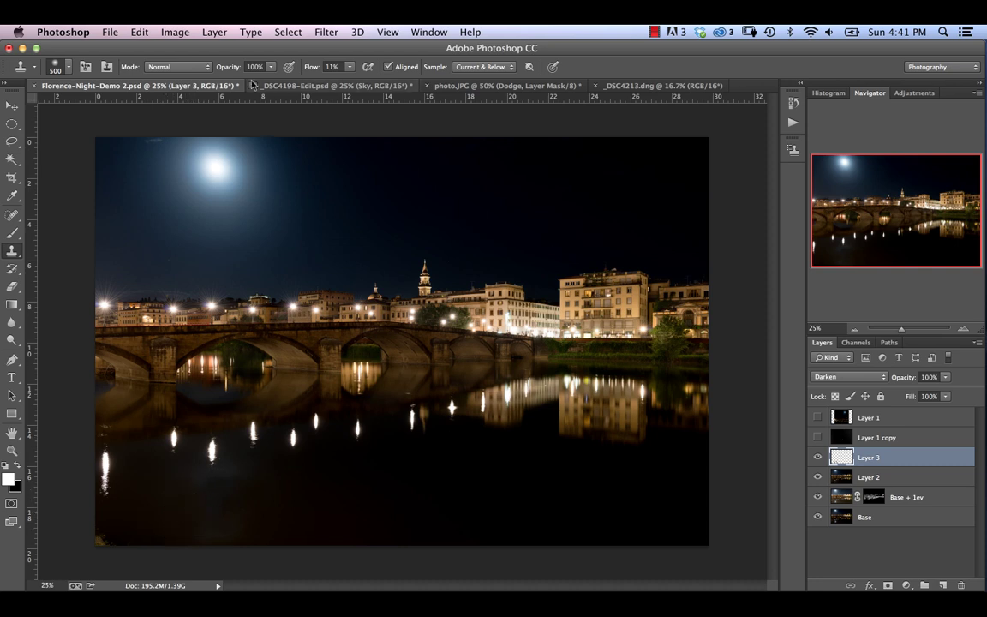
{"action": "left_click_drag", "start_coordinate": [307, 67], "coordinate": [316, 70]}
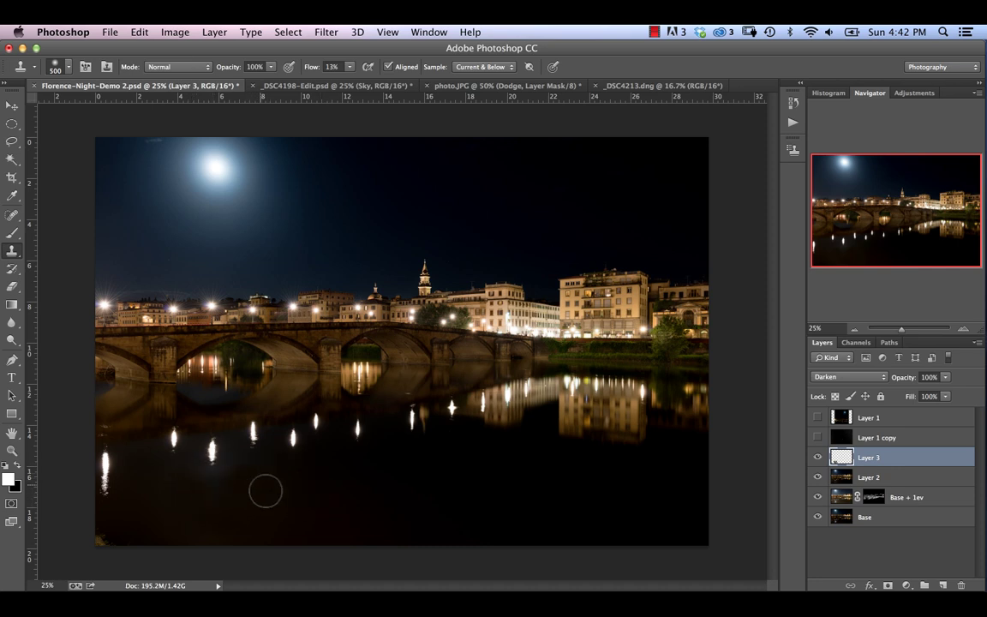
{"action": "key", "text": "bracketright"}
{"action": "key", "text": "bracketright"}
{"action": "key", "text": "bracketright"}
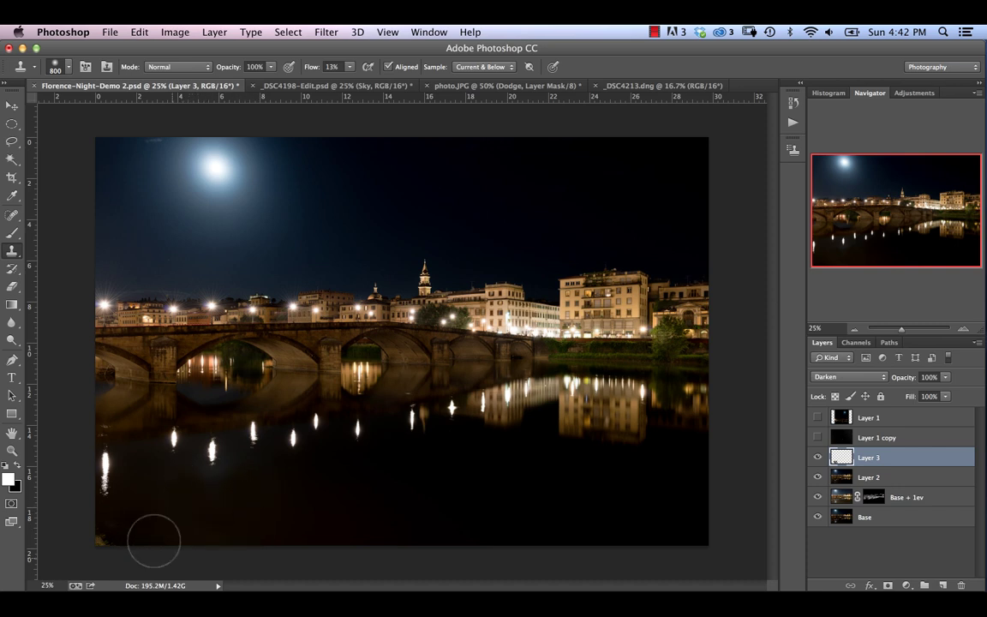
{"action": "key", "text": "bracketleft"}
{"action": "key", "text": "bracketleft"}
{"action": "key", "text": "bracketleft"}
{"action": "key", "text": "bracketleft"}
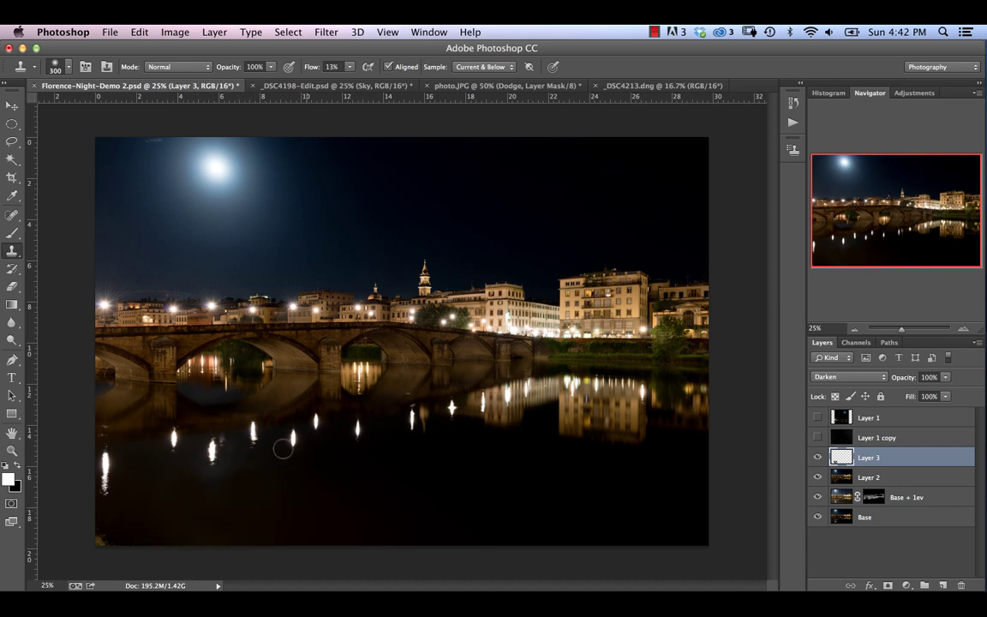
{"action": "key", "text": "bracketright"}
{"action": "key", "text": "bracketright"}
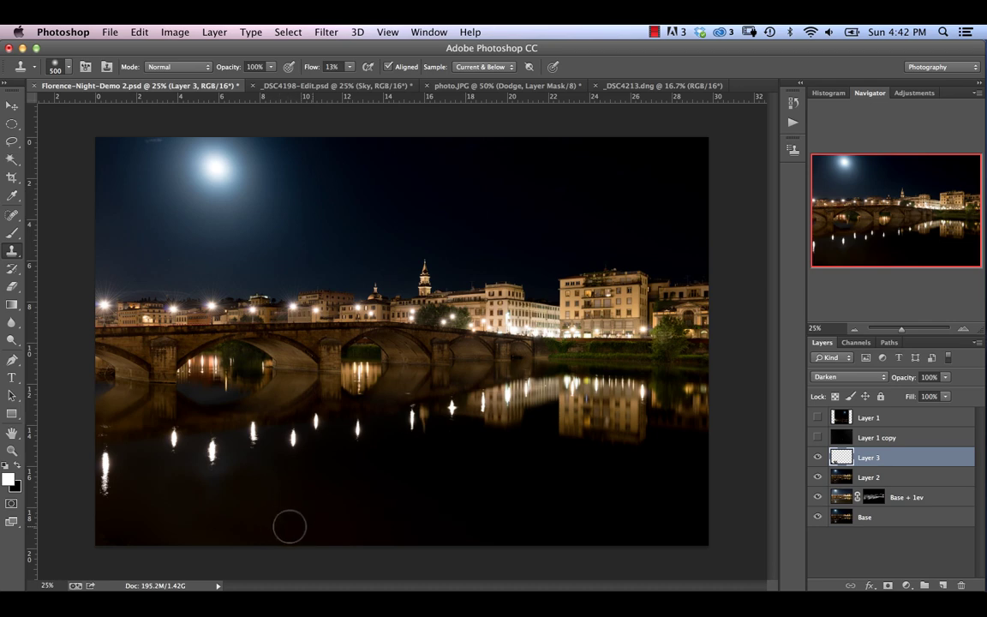
Merge the cloning layer down into Layer 2 and duplicate the merged layer.
{"action": "right_click", "coordinate": [944, 461]}
{"action": "key", "text": "Escape"}
{"action": "key", "text": "ctrl+e"}
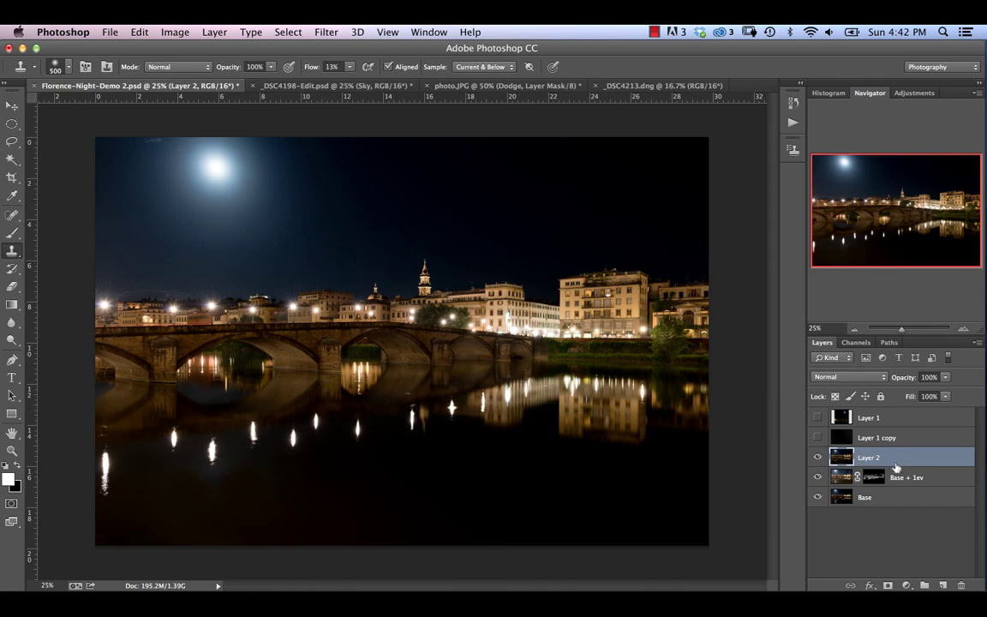
{"action": "key", "text": "ctrl+j"}
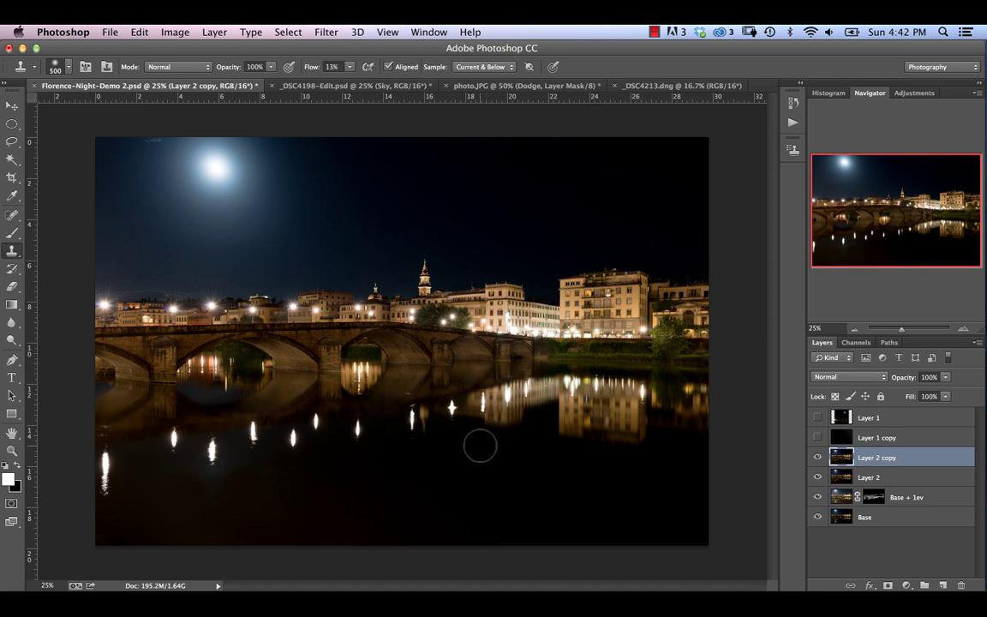
Apply a Motion Blur to Layer 2 copy with an angle of -90° and a distance of 147 pixels.
{"action": "left_click", "coordinate": [326, 31]}
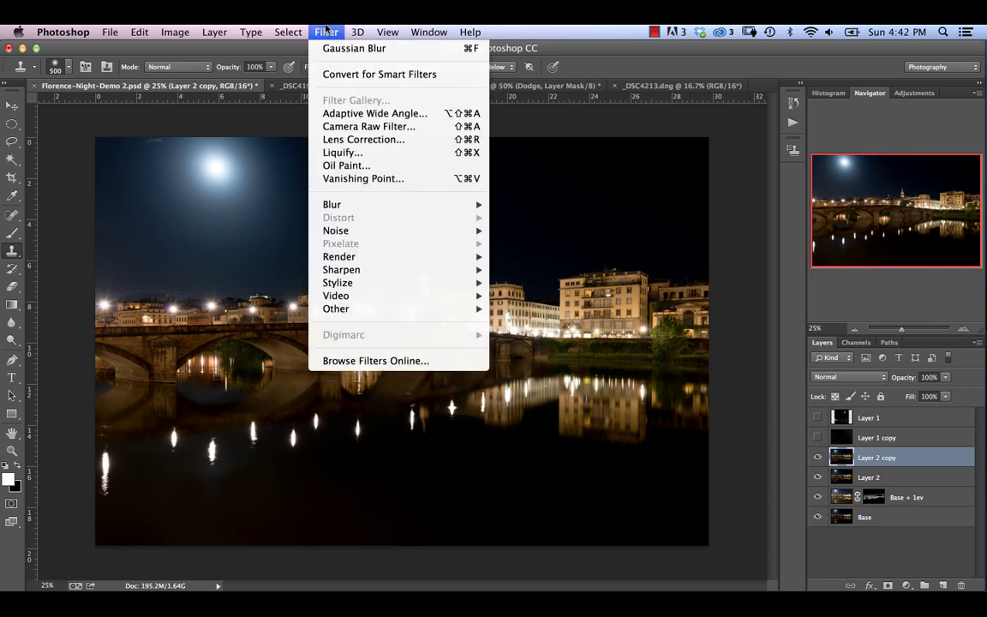
{"action": "mouse_move", "coordinate": [393, 208]}
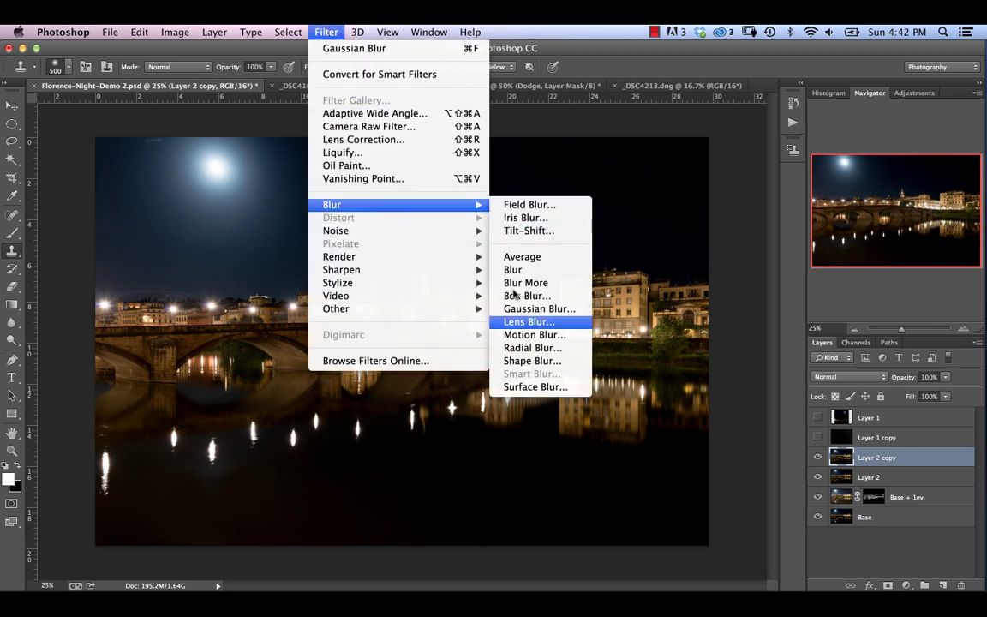
{"action": "left_click", "coordinate": [533, 334]}
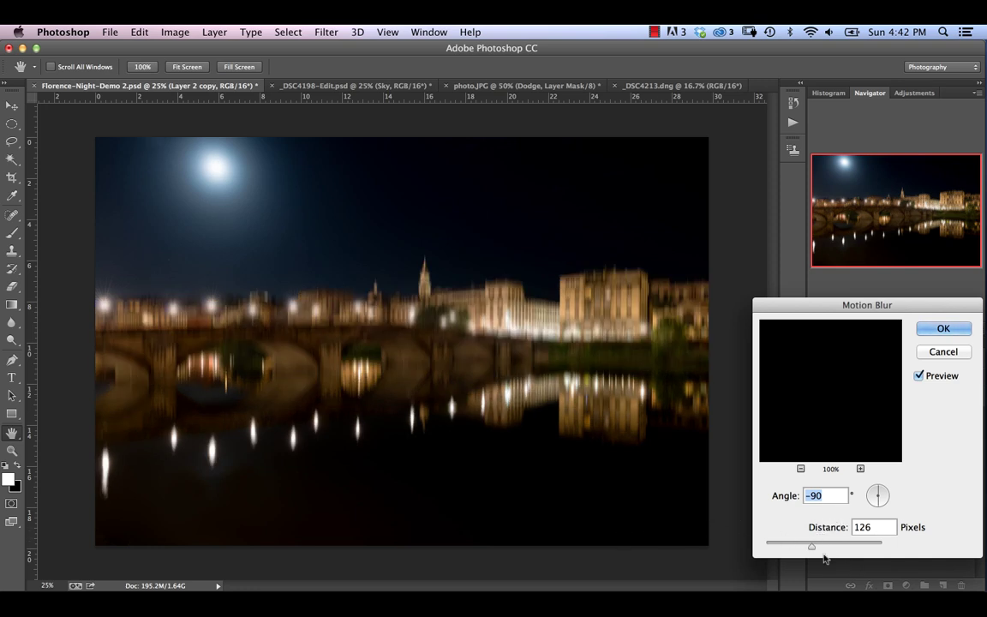
{"action": "left_click_drag", "start_coordinate": [813, 547], "coordinate": [816, 549]}
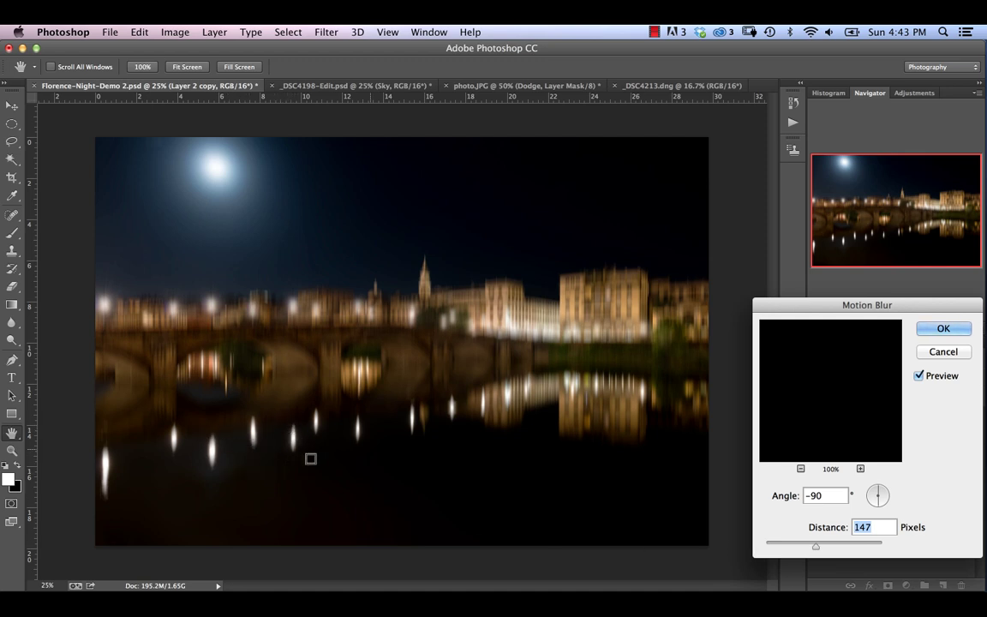
{"action": "left_click", "coordinate": [943, 329]}
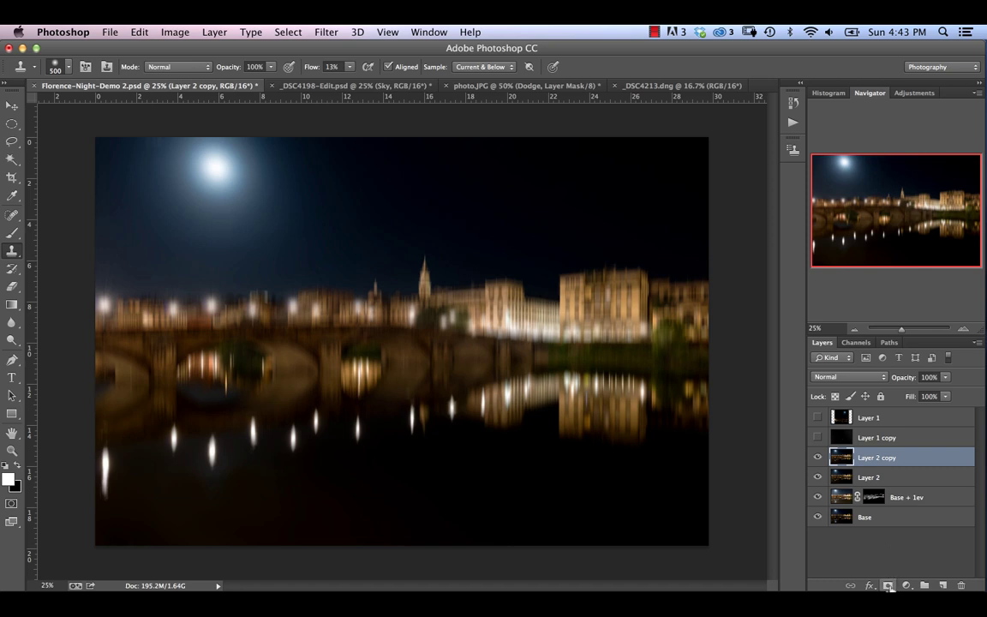
Add a black layer mask to Layer 2 copy and set the Brush tool's flow to 14%.
{"action": "left_click", "coordinate": [889, 586], "text": "alt"}
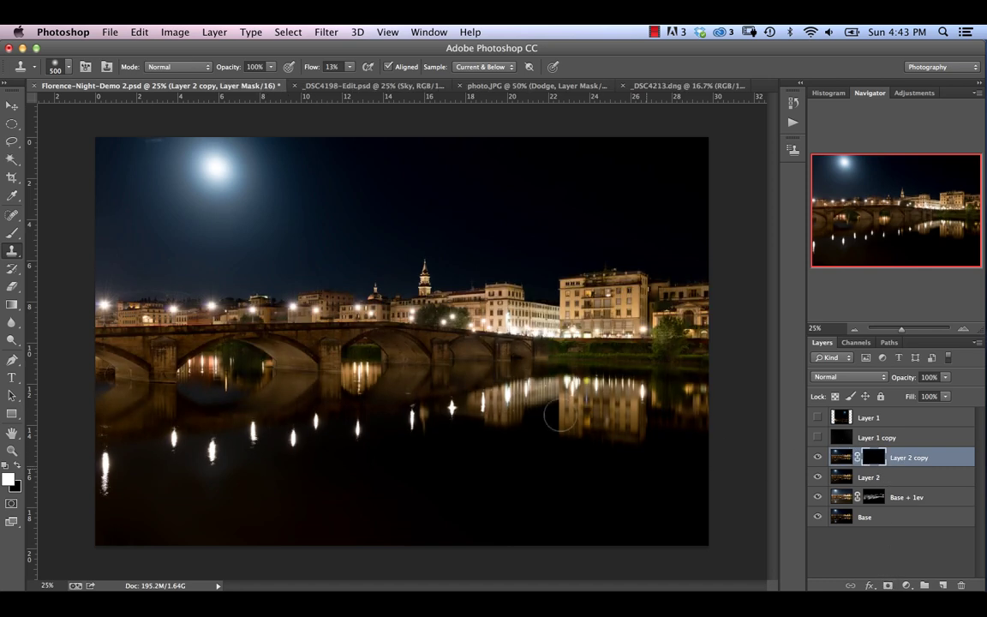
{"action": "left_click", "coordinate": [14, 228]}
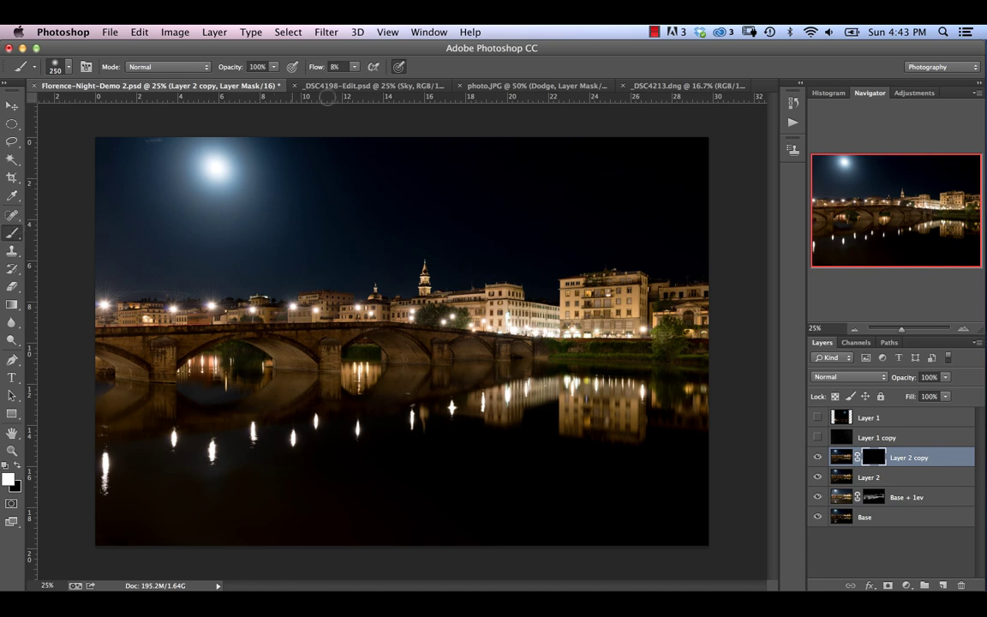
{"action": "left_click", "coordinate": [70, 69]}
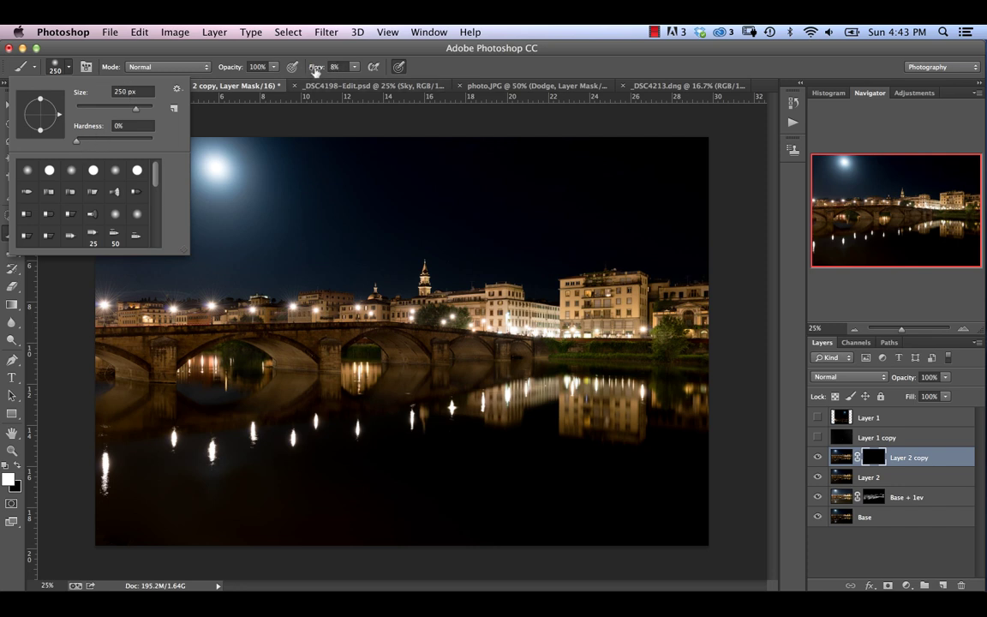
{"action": "left_click_drag", "start_coordinate": [314, 69], "coordinate": [318, 68]}
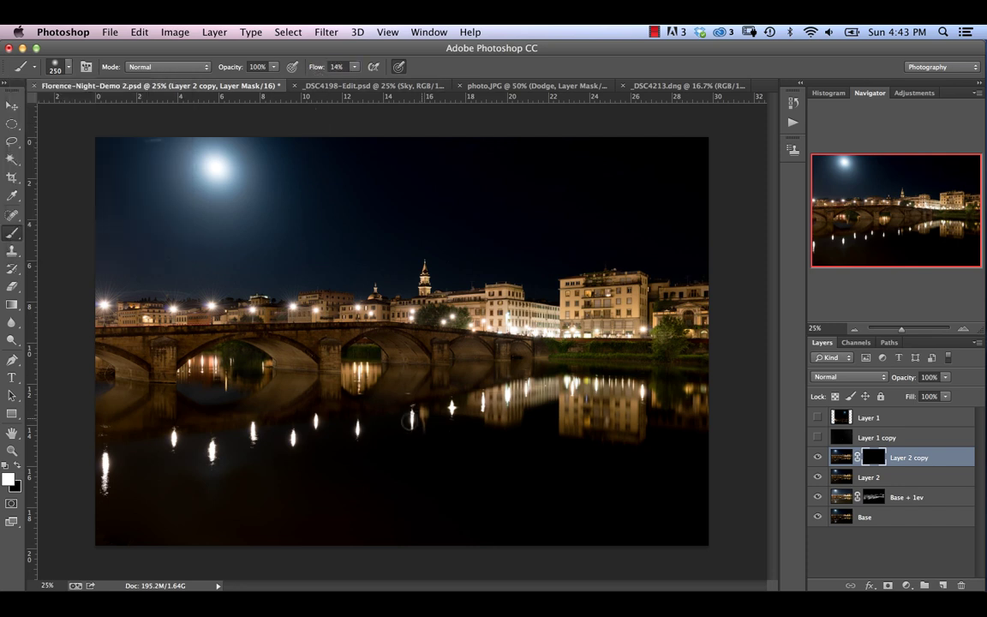
Paint white on the mask across the light and building reflections with a brush enlarged to 800 px to reveal the blur.
{"action": "key", "text": "bracketright"}
{"action": "key", "text": "bracketright"}
{"action": "key", "text": "bracketright"}
{"action": "key", "text": "bracketright"}
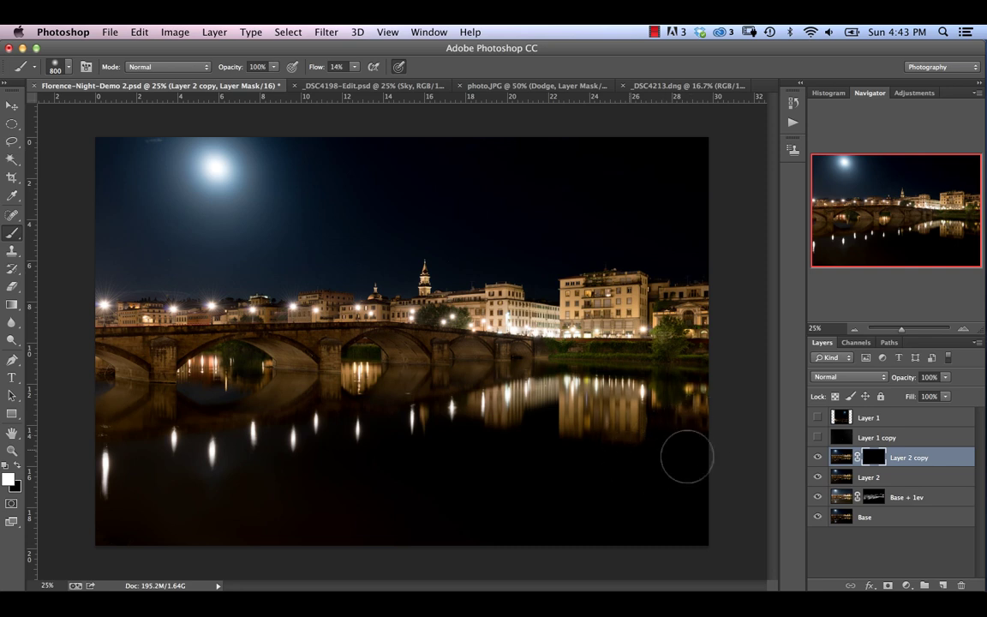
{"action": "mouse_move", "coordinate": [238, 446]}
{"action": "left_mouse_down"}
{"action": "mouse_move", "coordinate": [93, 481]}
{"action": "mouse_move", "coordinate": [405, 505]}
{"action": "mouse_move", "coordinate": [455, 469]}
{"action": "left_mouse_up"}
Enlarge the brush to 1500 and 2000 px and paint white on the mask over the open water below the reflections.
{"action": "key", "text": "bracketright"}
{"action": "key", "text": "bracketright"}
{"action": "key", "text": "bracketright"}
{"action": "key", "text": "bracketright"}
{"action": "key", "text": "bracketright"}
{"action": "key", "text": "bracketright"}
{"action": "key", "text": "bracketright"}
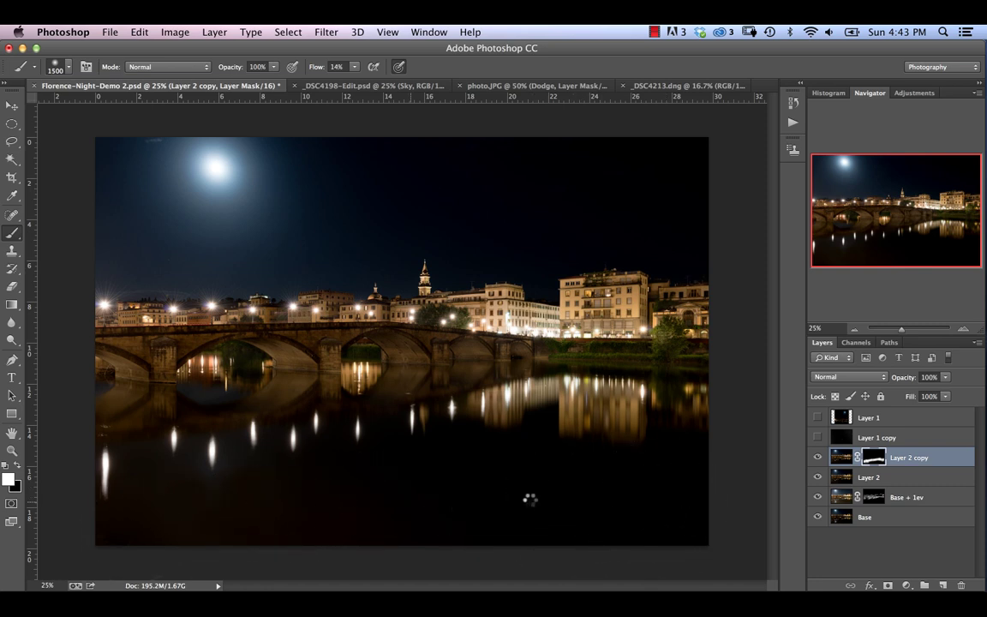
{"action": "key", "text": "bracketright"}
{"action": "key", "text": "bracketright"}
{"action": "key", "text": "bracketright"}
{"action": "key", "text": "bracketright"}
{"action": "key", "text": "bracketright"}
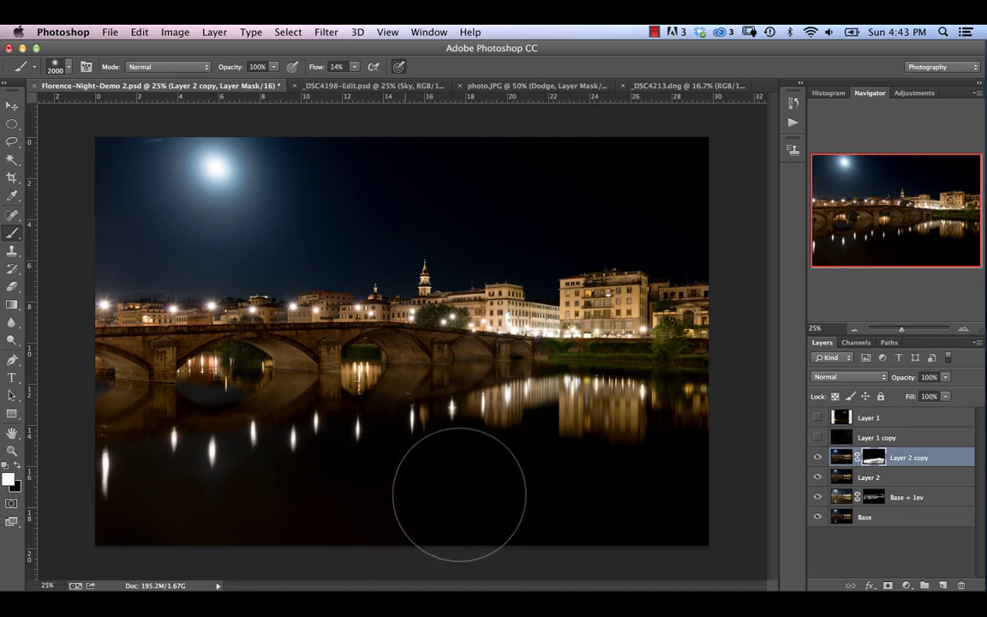
Refine the mask in white around the light and building reflections with smaller brushes down to 300 px, raising the flow to 20%.
{"action": "key", "text": "bracketleft"}
{"action": "key", "text": "bracketleft"}
{"action": "key", "text": "bracketleft"}
{"action": "key", "text": "bracketleft"}
{"action": "key", "text": "bracketleft"}
{"action": "key", "text": "bracketleft"}
{"action": "key", "text": "bracketleft"}
{"action": "key", "text": "bracketleft"}
{"action": "key", "text": "bracketleft"}
{"action": "key", "text": "bracketleft"}
{"action": "key", "text": "bracketleft"}
{"action": "key", "text": "bracketleft"}
{"action": "key", "text": "bracketleft"}
{"action": "key", "text": "bracketleft"}
{"action": "key", "text": "bracketleft"}
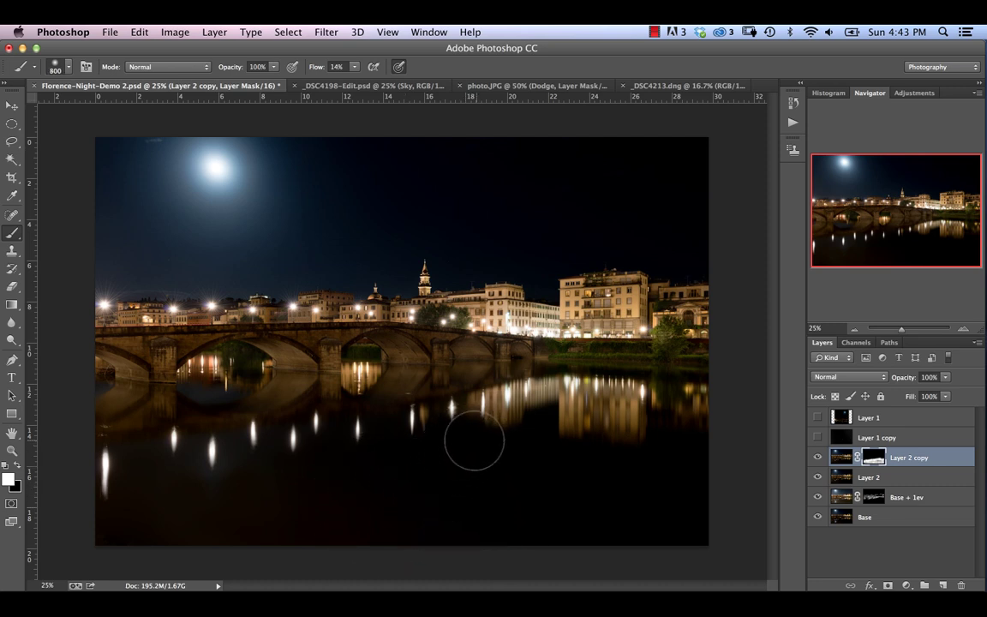
{"action": "key", "text": "bracketleft"}
{"action": "key", "text": "bracketleft"}
{"action": "left_click_drag", "start_coordinate": [314, 71], "coordinate": [319, 70]}
{"action": "key", "text": "bracketright"}
{"action": "key", "text": "bracketright"}
{"action": "key", "text": "bracketright"}
{"action": "key", "text": "bracketright"}
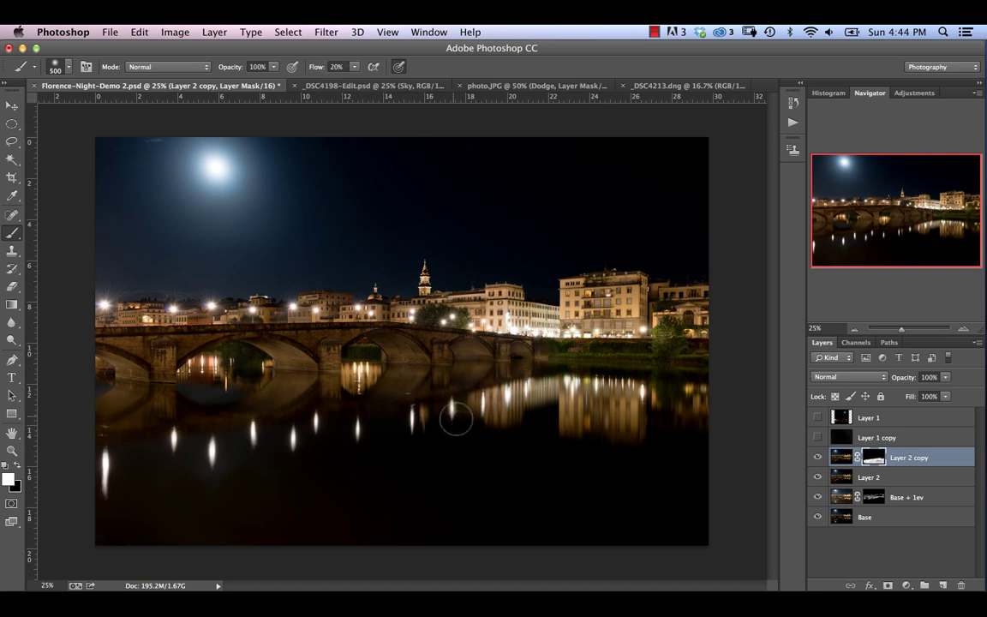
{"action": "key", "text": "bracketleft"}
{"action": "key", "text": "bracketleft"}
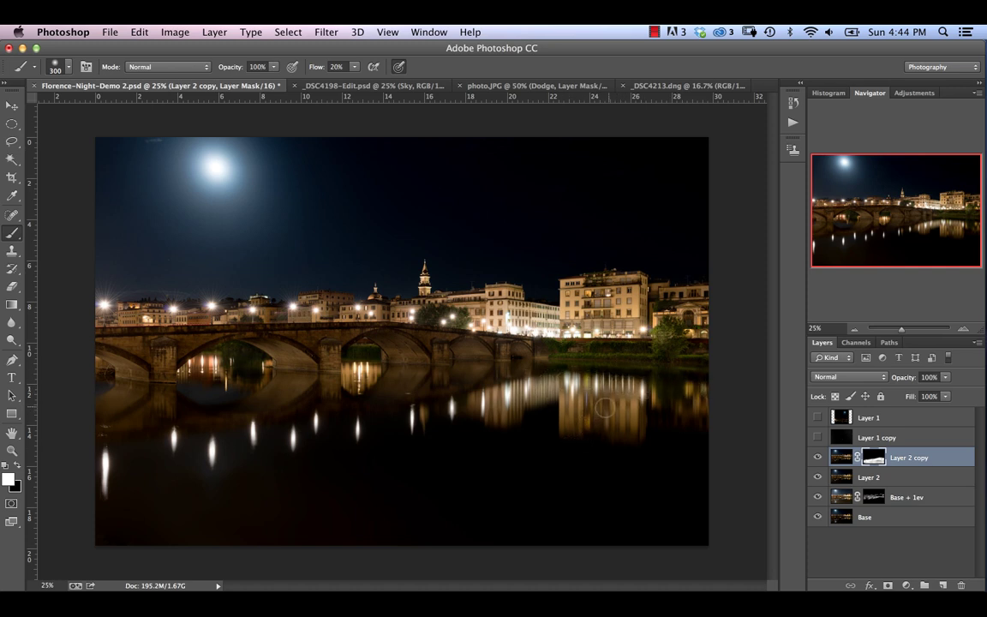
Touch up the mask in black along the riverbank edge with a 175 px brush.
{"action": "key", "text": "x"}
{"action": "key", "text": "bracketleft"}
{"action": "key", "text": "bracketleft"}
{"action": "key", "text": "bracketleft"}
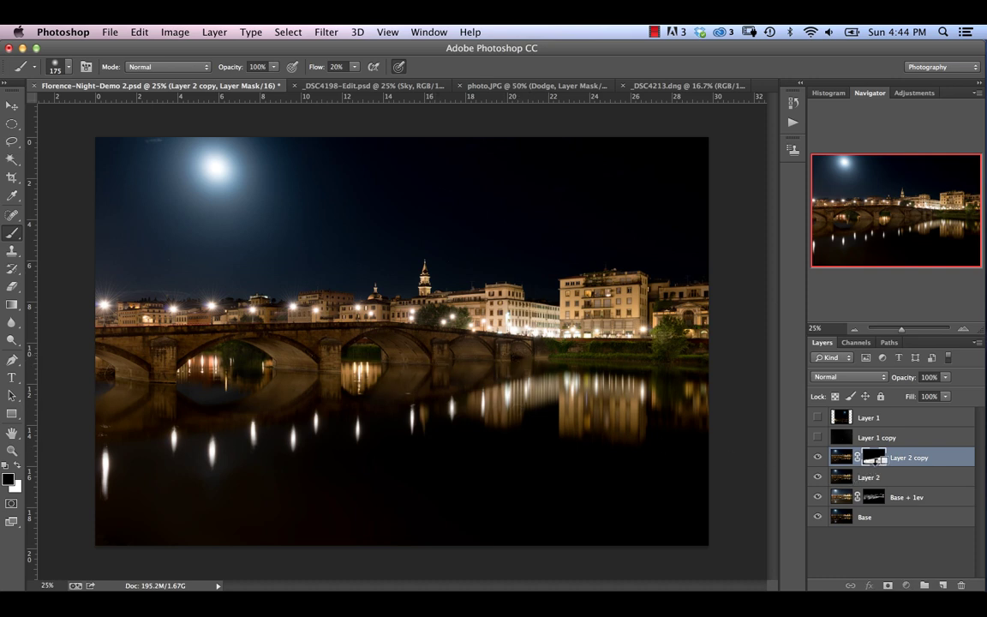
View the Layer 2 copy mask on its own to check its coverage and return to the image.
{"action": "left_click", "coordinate": [876, 467], "text": "alt"}
{"action": "left_click", "coordinate": [886, 459], "text": "alt"}
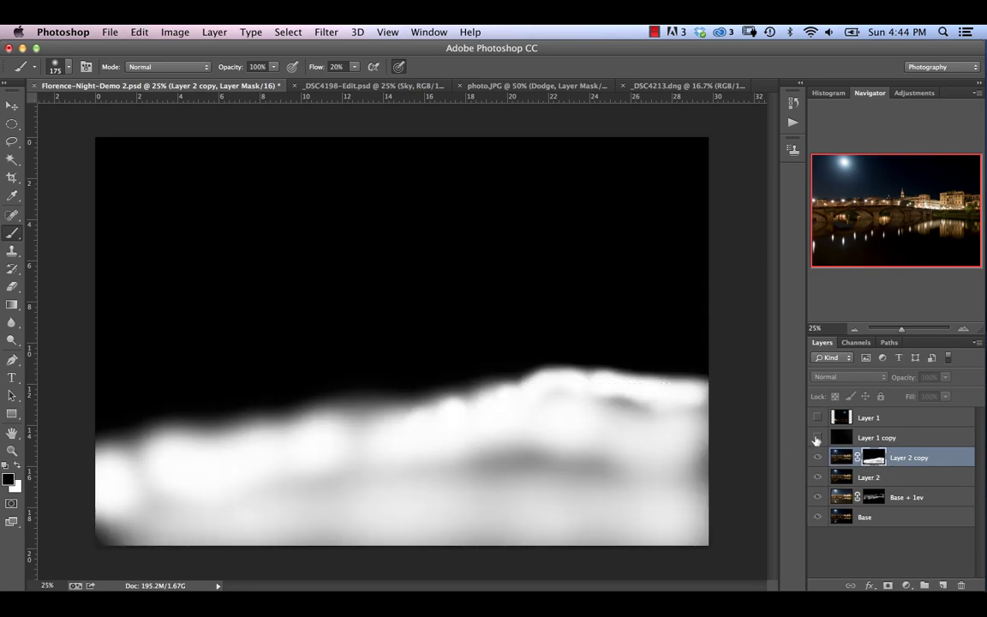
{"action": "left_click", "coordinate": [877, 461], "text": "alt"}
{"action": "left_click", "coordinate": [872, 461], "text": "alt"}
{"action": "left_click", "coordinate": [872, 461], "text": "alt"}
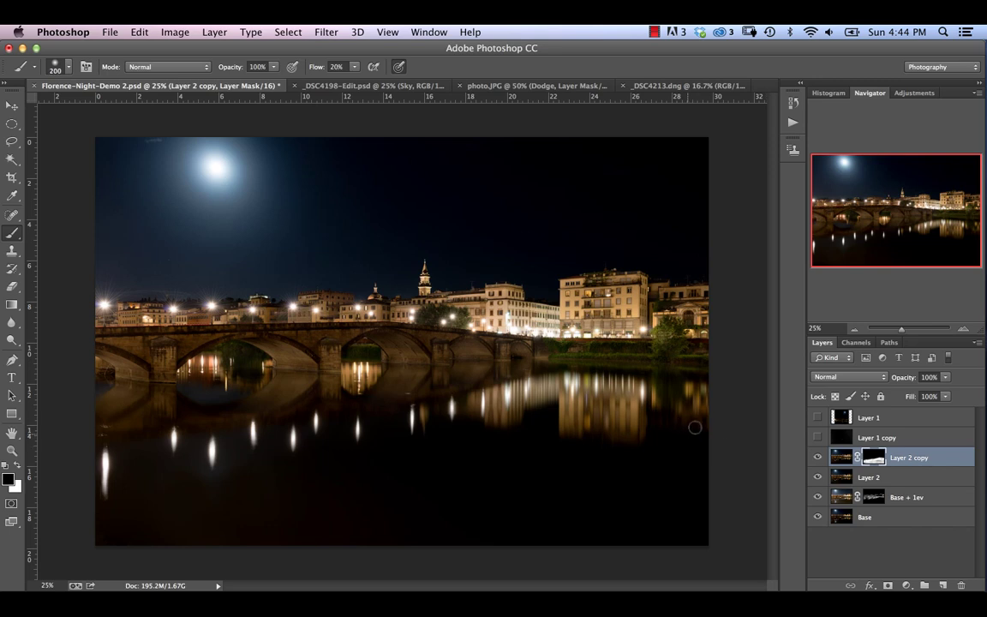
Paint white on the mask over the leftmost light reflection and surrounding water with an 800 px brush.
{"action": "key", "text": "bracketright"}
{"action": "key", "text": "bracketright"}
{"action": "key", "text": "bracketright"}
{"action": "key", "text": "bracketright"}
{"action": "key", "text": "bracketright"}
{"action": "key", "text": "bracketright"}
{"action": "key", "text": "bracketright"}
{"action": "key", "text": "bracketright"}
{"action": "key", "text": "x"}
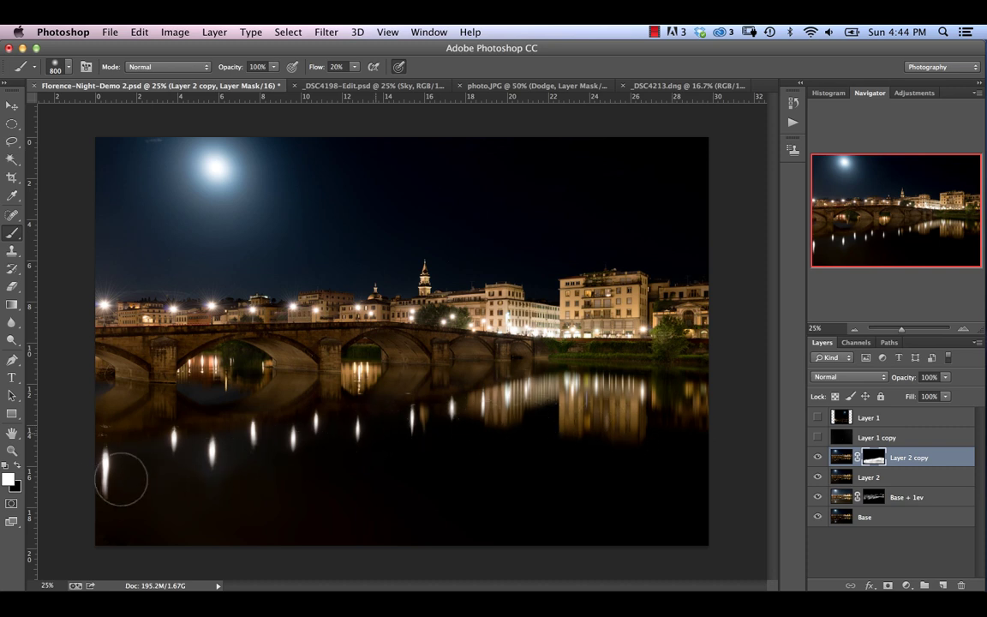
{"action": "mouse_move", "coordinate": [121, 474]}
{"action": "left_mouse_down"}
{"action": "mouse_move", "coordinate": [136, 478]}
{"action": "mouse_move", "coordinate": [107, 461]}
{"action": "left_mouse_up"}
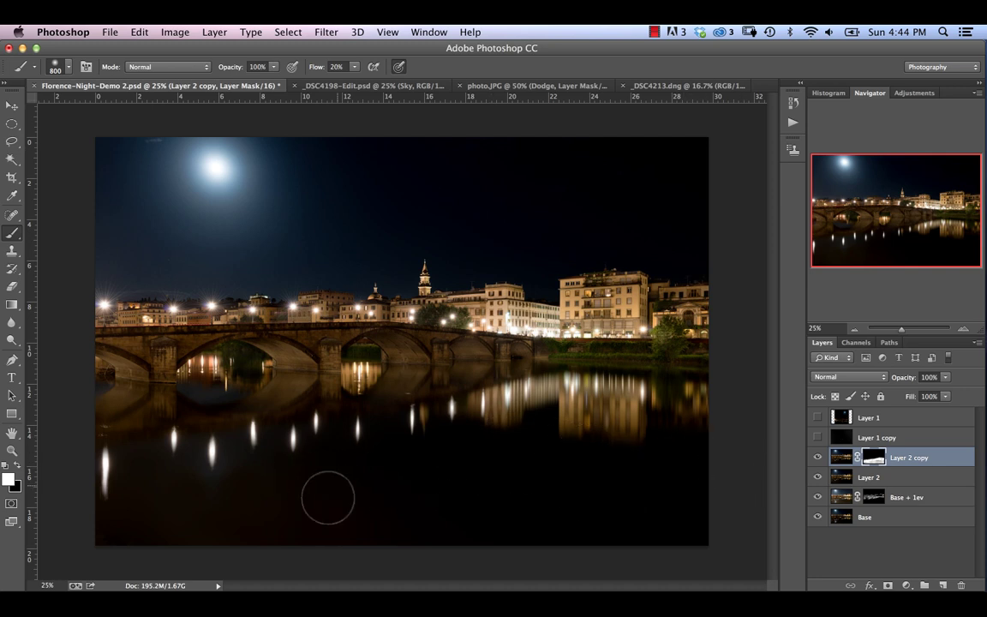
Reduce the brush to 150 px for finer painting on the Layer 2 copy mask.
{"action": "key", "text": "bracketleft"}
{"action": "key", "text": "bracketleft"}
{"action": "key", "text": "bracketleft"}
{"action": "key", "text": "bracketleft"}
{"action": "key", "text": "bracketleft"}
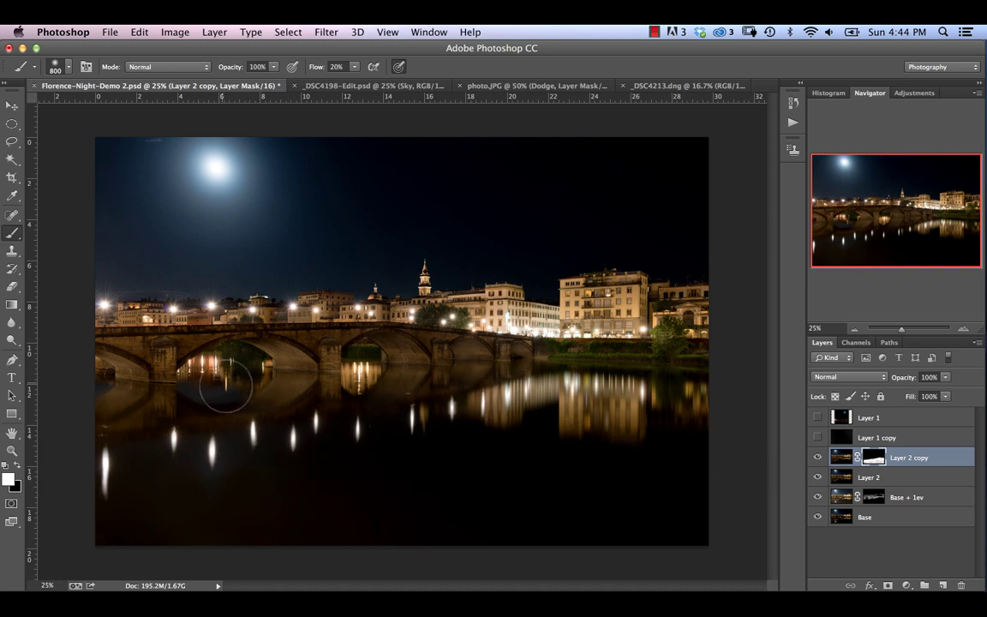
{"action": "key", "text": "bracketleft"}
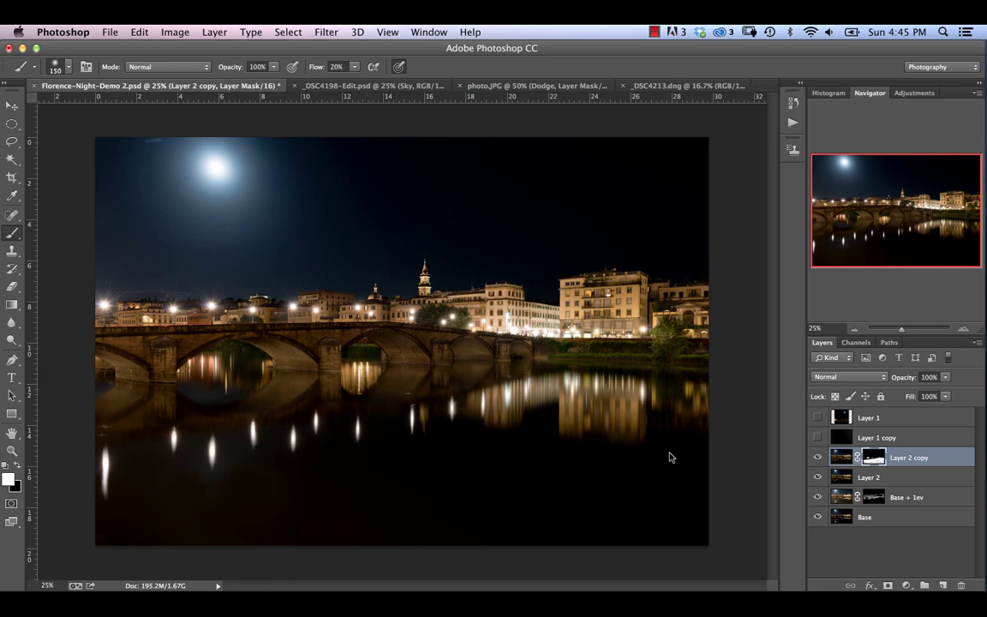
Toggle the visibility of Layer 2 copy repeatedly to compare the water reflections with and without the motion blur.
{"action": "left_click", "coordinate": [820, 459]}
{"action": "left_click", "coordinate": [819, 458]}
{"action": "left_click", "coordinate": [819, 459]}
{"action": "left_click", "coordinate": [818, 459]}
{"action": "left_click", "coordinate": [819, 458]}
{"action": "left_click", "coordinate": [818, 459]}
{"action": "left_click", "coordinate": [819, 458]}
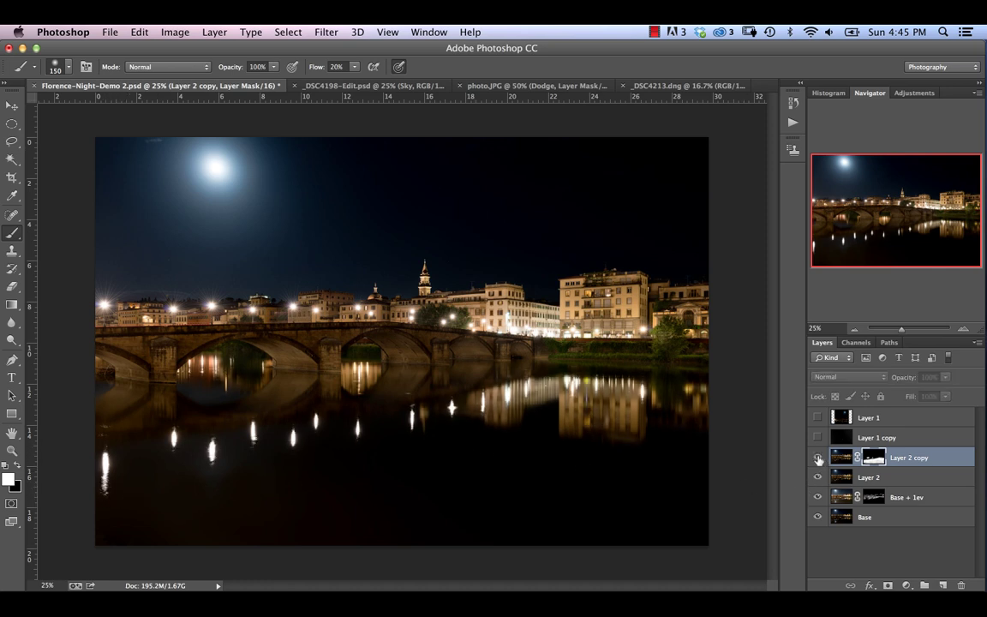
{"action": "left_click", "coordinate": [819, 459]}
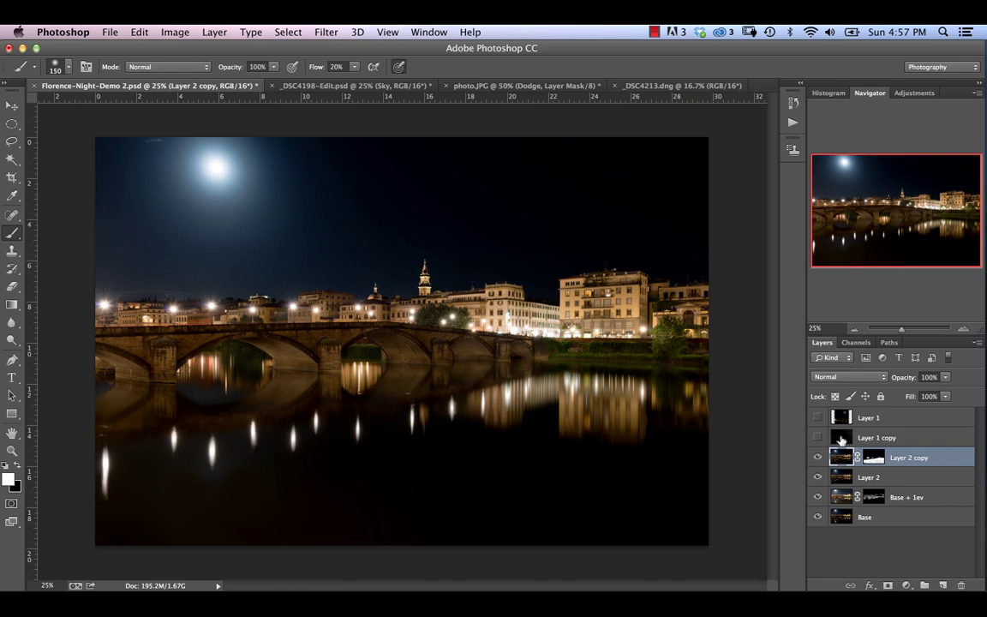
Show the Layer 1 copy star layer and move it straight up with Free Transform to Y 2077 px.
{"action": "left_click", "coordinate": [844, 438]}
{"action": "left_click", "coordinate": [819, 438]}
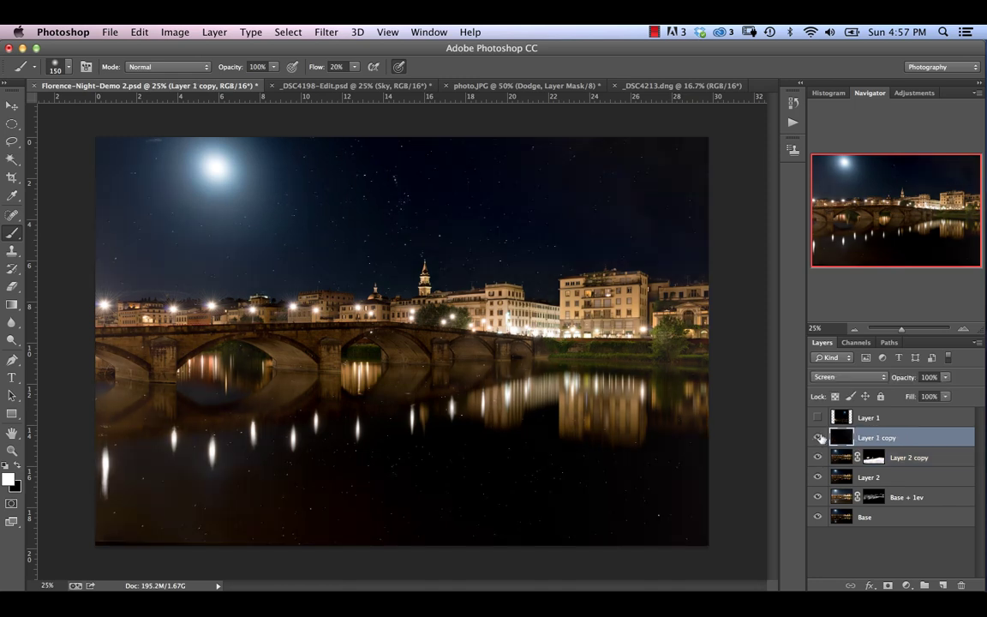
{"action": "left_click", "coordinate": [12, 104]}
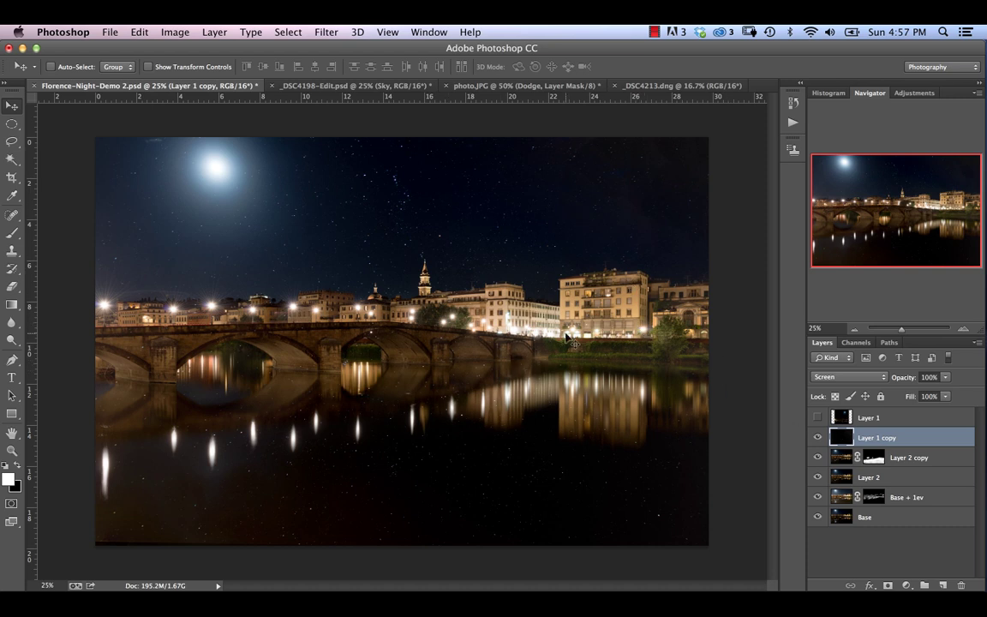
{"action": "key", "text": "super+t"}
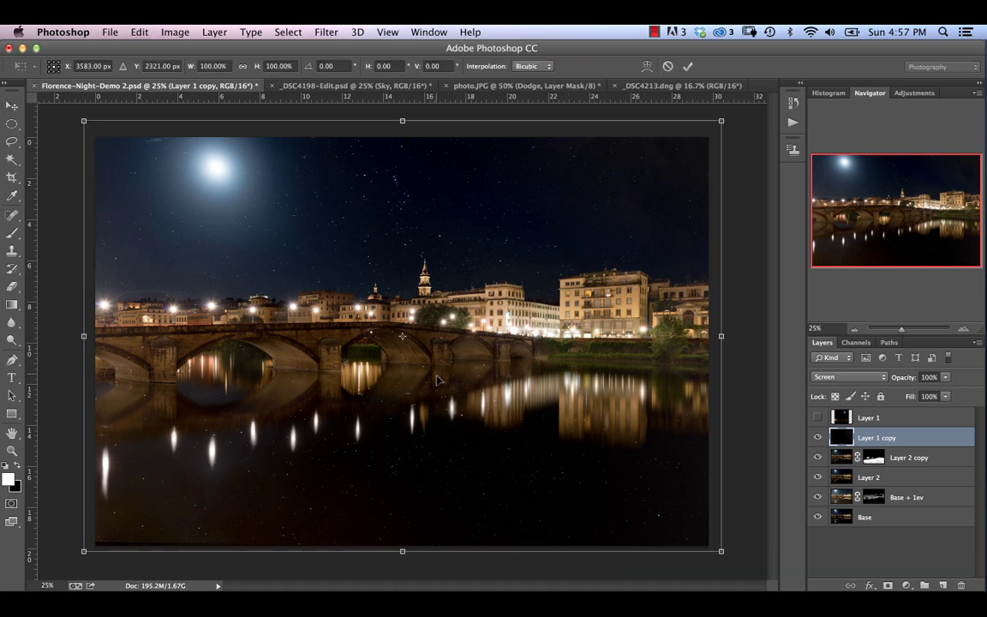
{"action": "left_click_drag", "start_coordinate": [436, 372], "coordinate": [436, 356]}
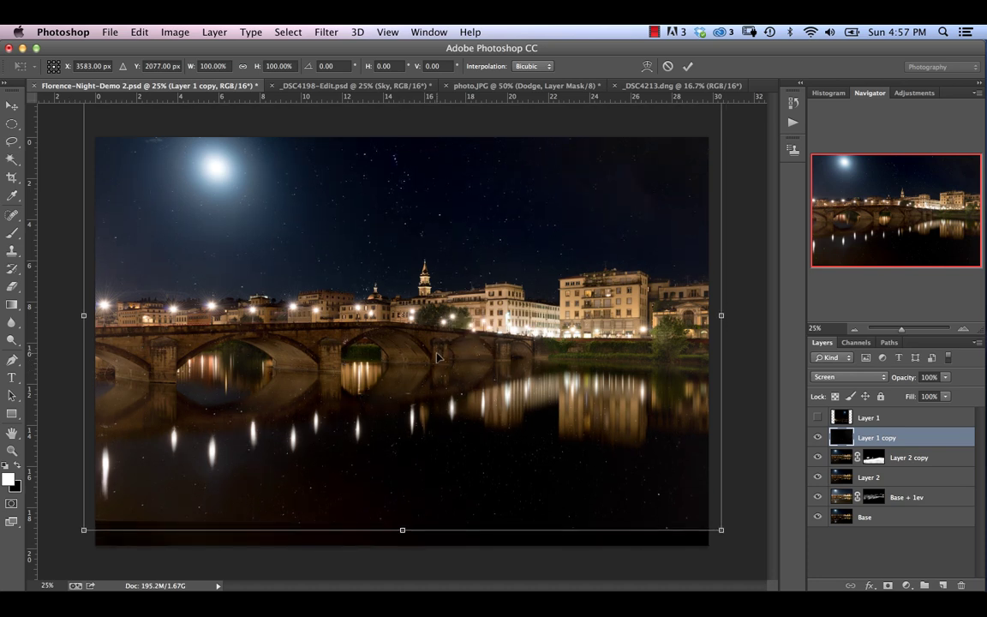
{"action": "key", "text": "Return"}
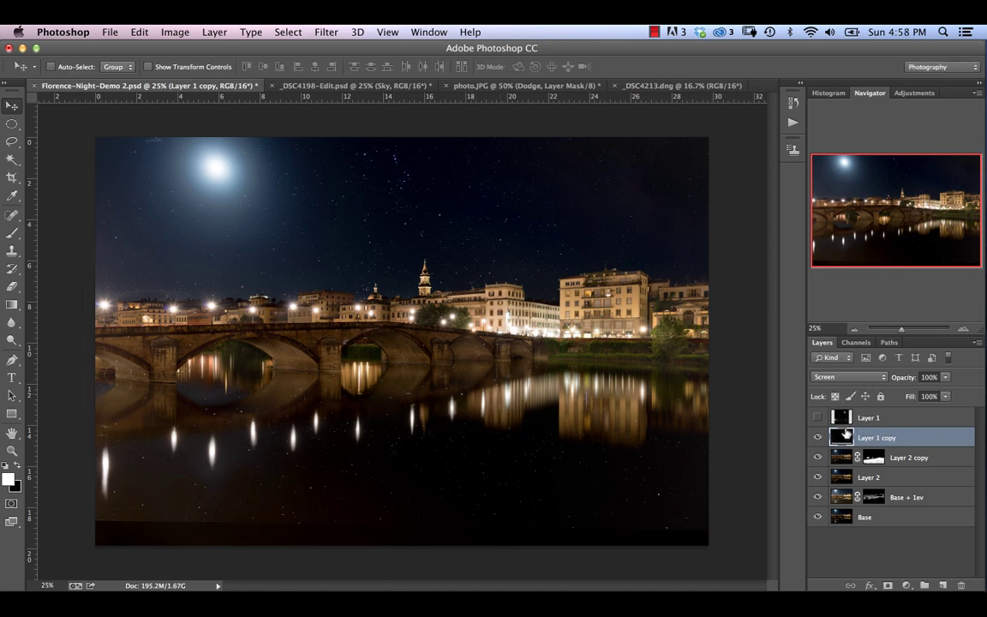
Duplicate the star layer, turn the duplicate upside down at -100% width and height, and move it up to Y 1935 px.
{"action": "key", "text": "super+j"}
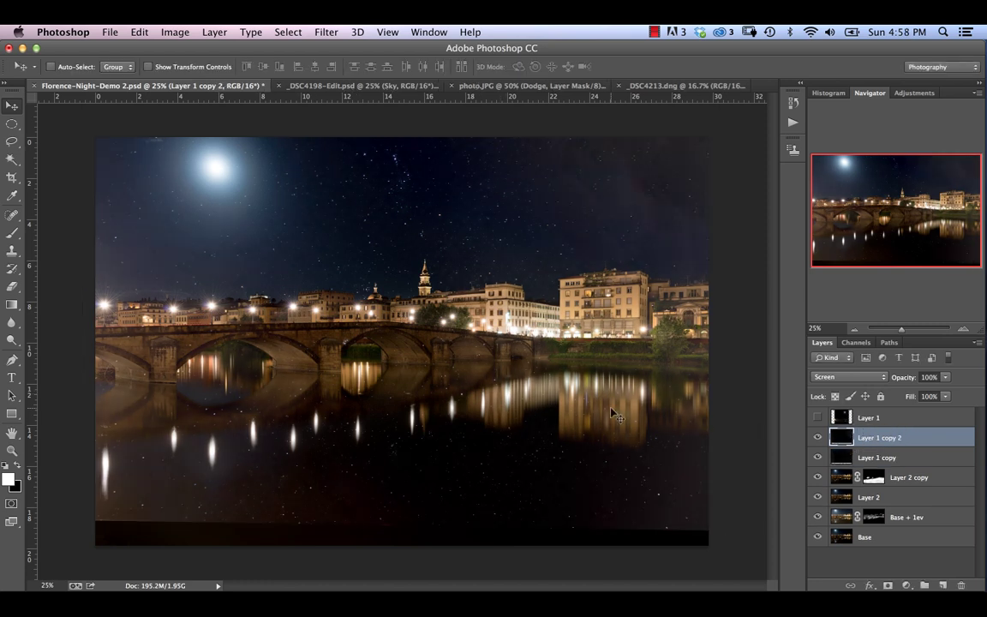
{"action": "key", "text": "super+t"}
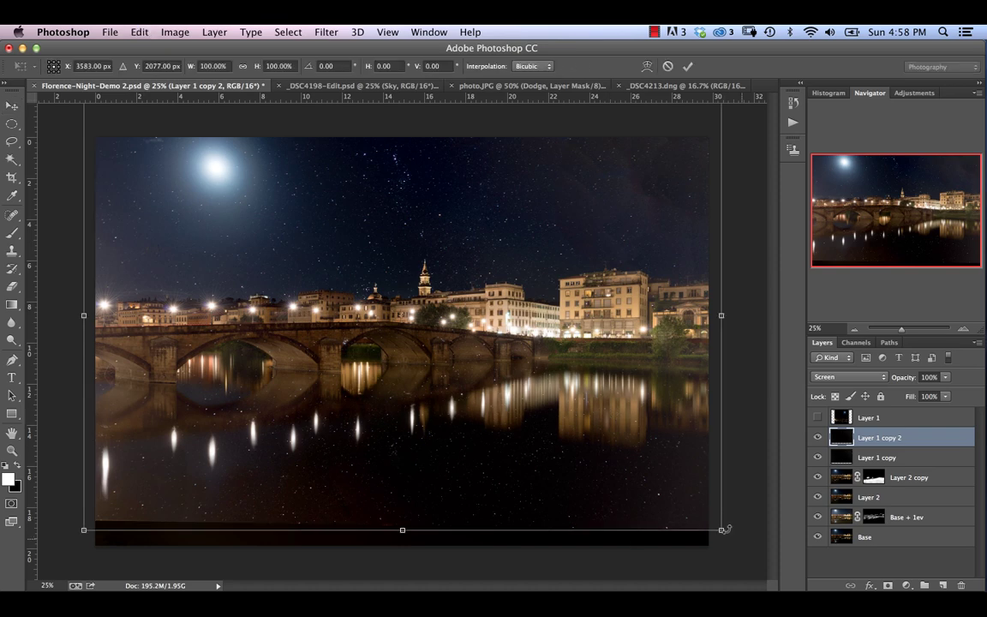
{"action": "left_click_drag", "start_coordinate": [741, 540], "coordinate": [181, 260]}
{"action": "mouse_move", "coordinate": [57, 292]}
{"action": "left_mouse_down"}
{"action": "mouse_move", "coordinate": [58, 271]}
{"action": "mouse_move", "coordinate": [65, 277]}
{"action": "left_mouse_up"}
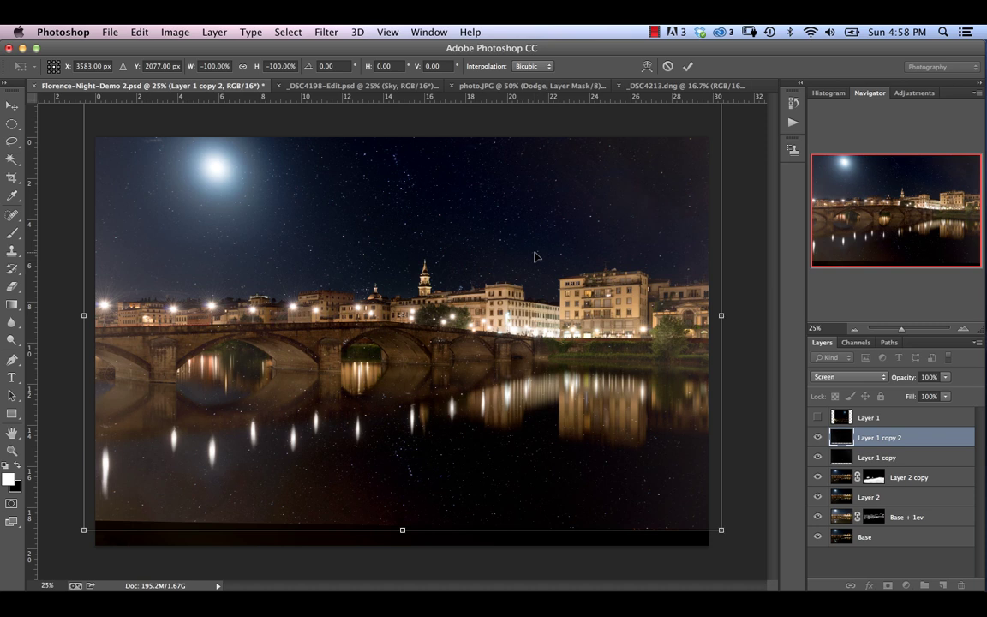
{"action": "left_click_drag", "start_coordinate": [517, 235], "coordinate": [515, 227]}
{"action": "left_click_drag", "start_coordinate": [515, 228], "coordinate": [513, 218]}
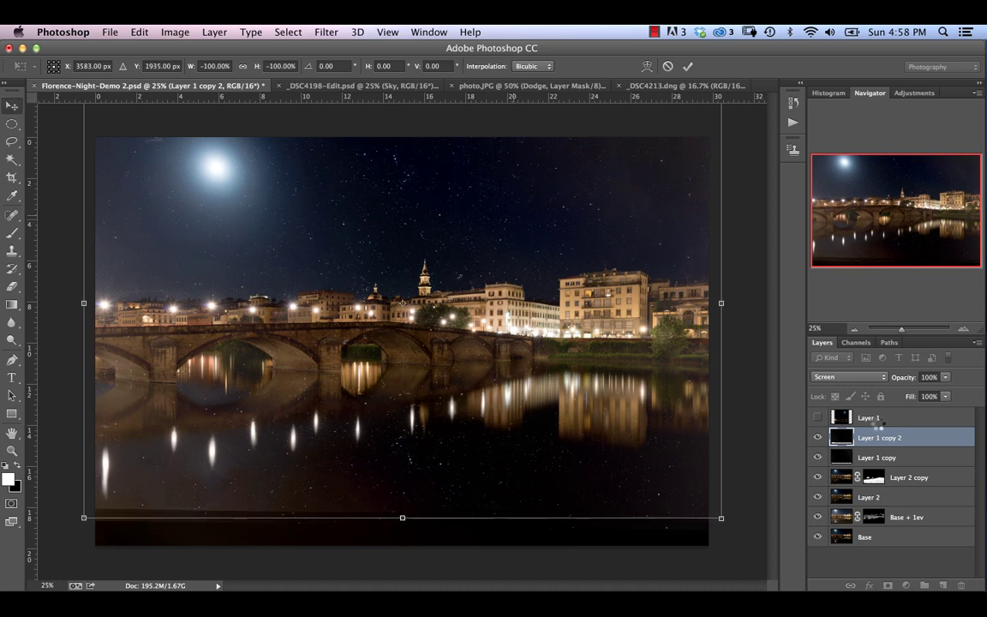
Group the two star layers, Layer 1 copy and Layer 1 copy 2, and name the group "Stars".
{"action": "left_click", "coordinate": [915, 459], "text": "shift"}
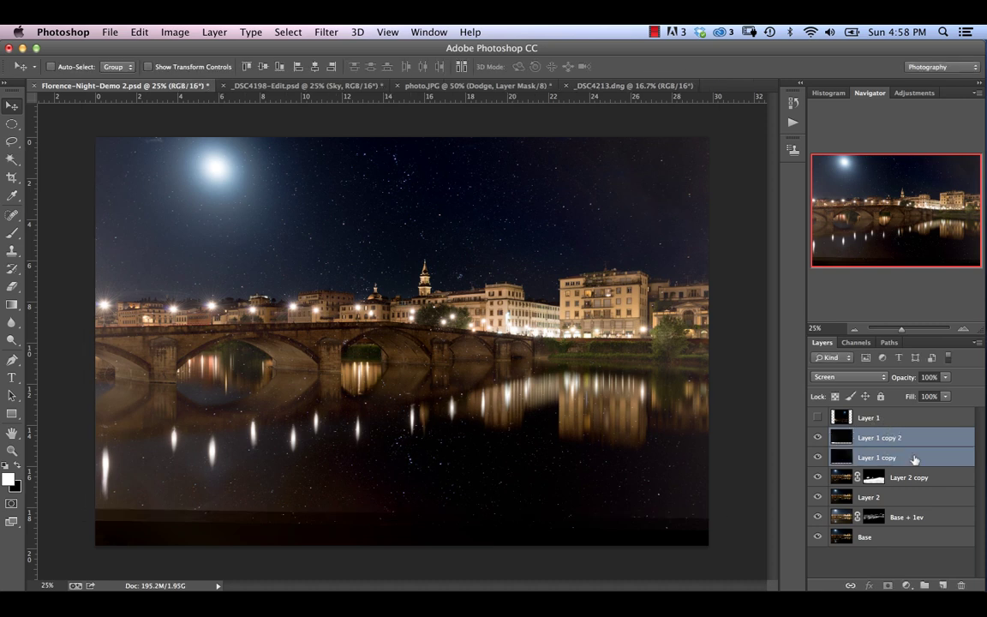
{"action": "key", "text": "super+g"}
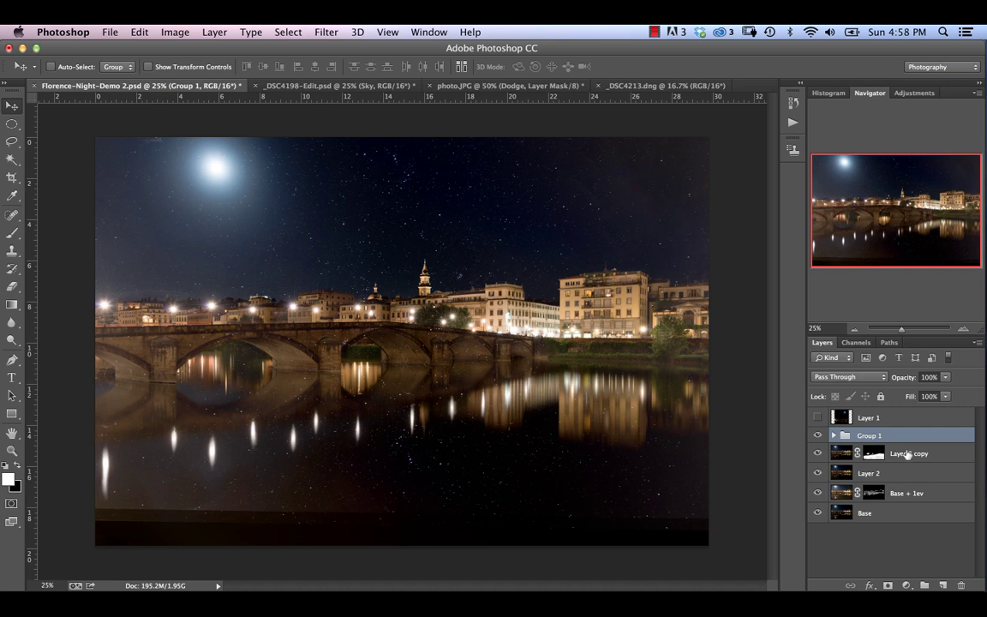
{"action": "double_click", "coordinate": [867, 435]}
{"action": "type", "text": "Stars"}
{"action": "key", "text": "Return"}
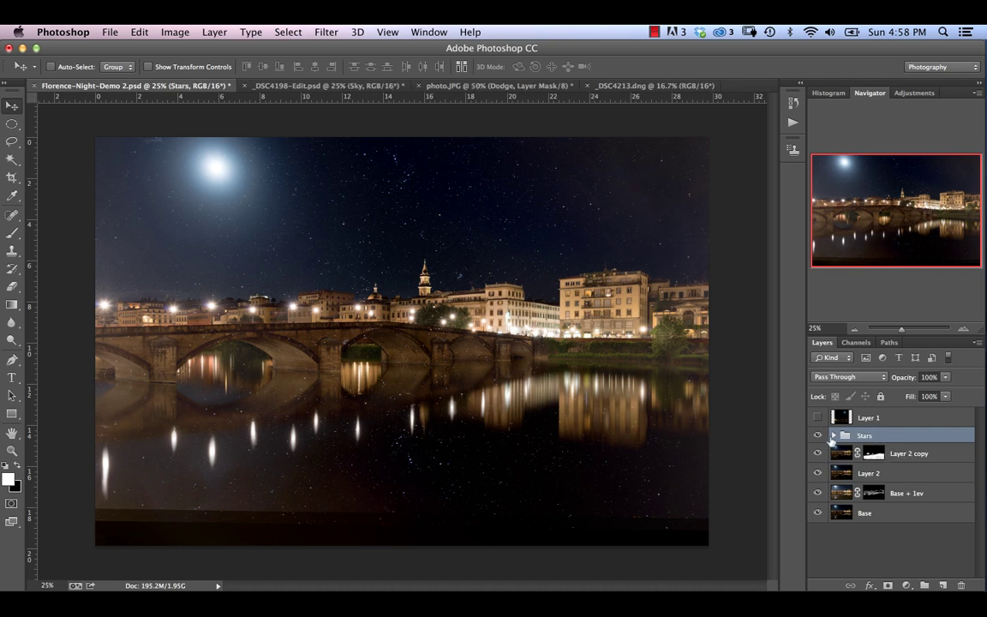
Nest the Stars group inside a new group named "Sky".
{"action": "left_click", "coordinate": [832, 436]}
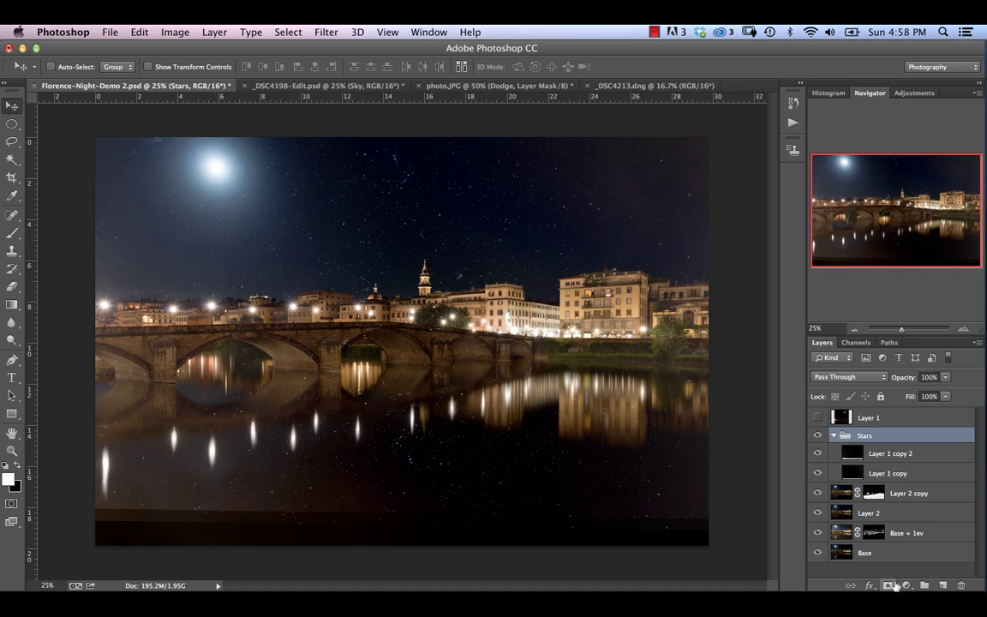
{"action": "left_click", "coordinate": [924, 585]}
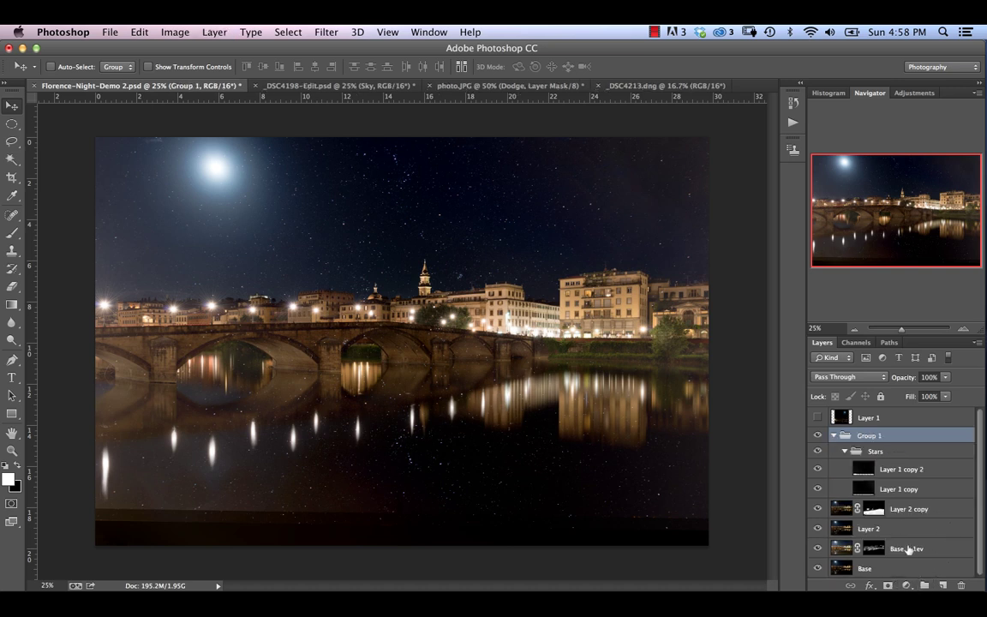
{"action": "double_click", "coordinate": [869, 435]}
{"action": "type", "text": "Sky"}
{"action": "key", "text": "Return"}
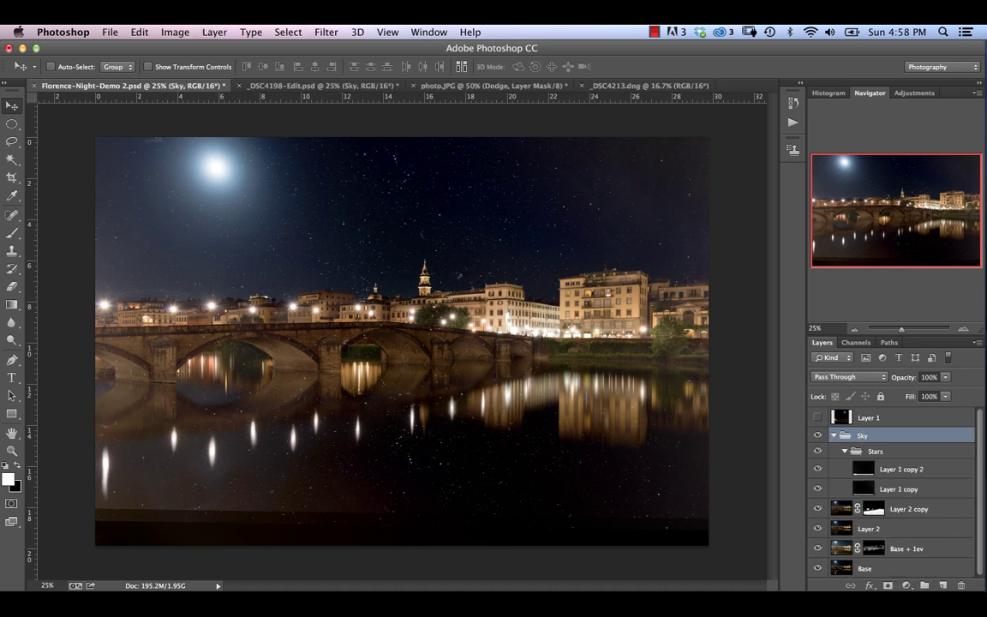
Load the Sky-Cutout channel as a selection and add it as a layer mask to the Sky group.
{"action": "left_click", "coordinate": [857, 343]}
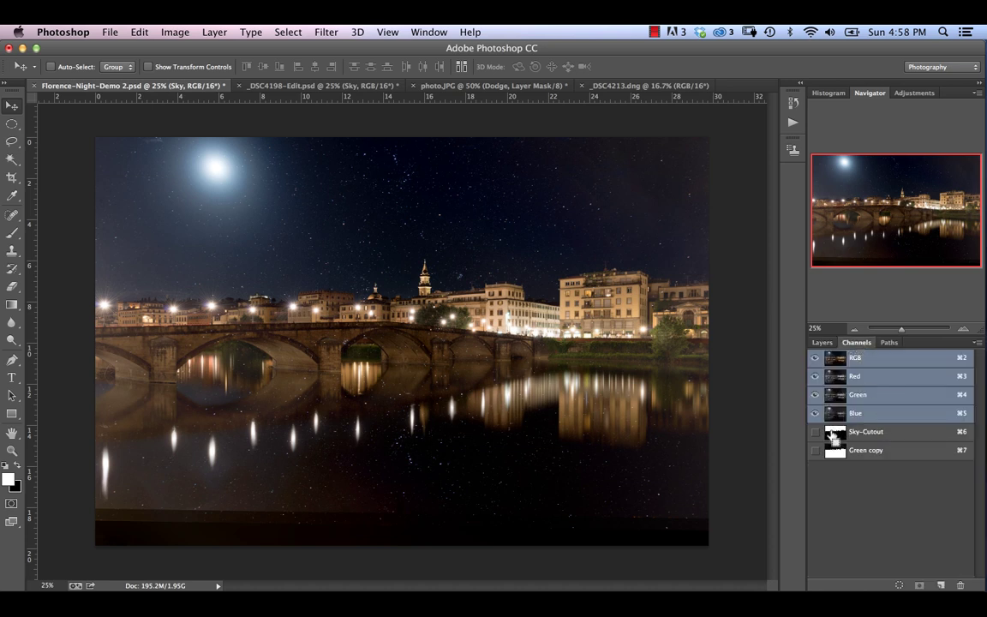
{"action": "left_click", "coordinate": [833, 435], "text": "super"}
{"action": "left_click", "coordinate": [825, 342]}
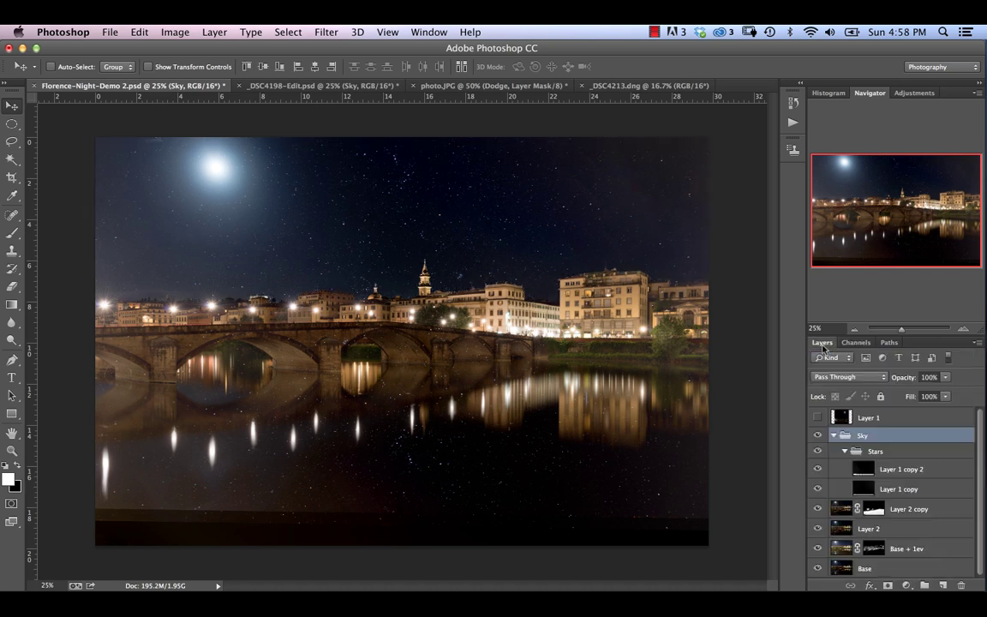
{"action": "left_click", "coordinate": [887, 585]}
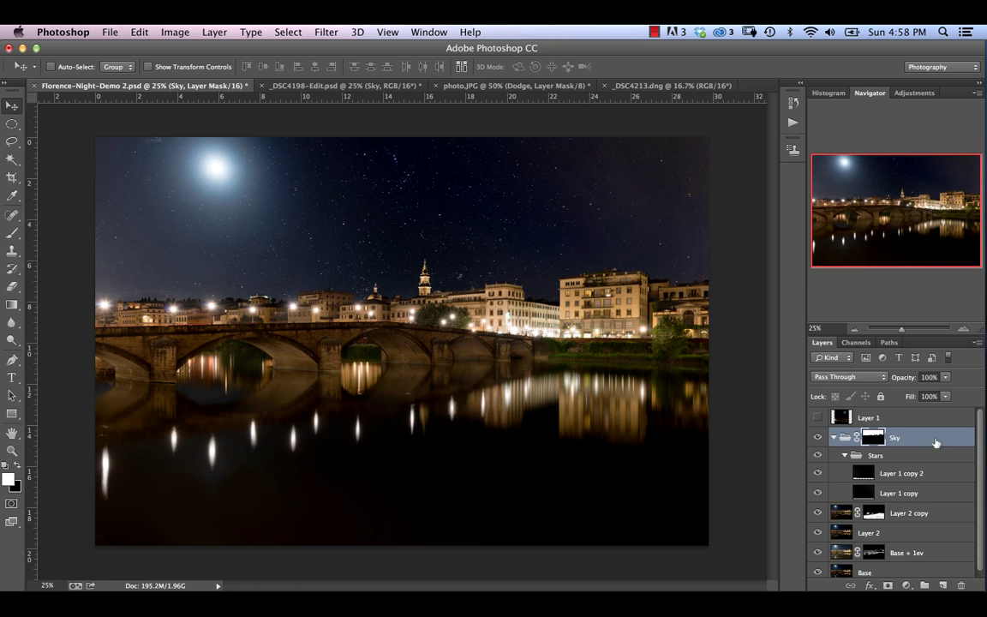
{"action": "left_click", "coordinate": [834, 438]}
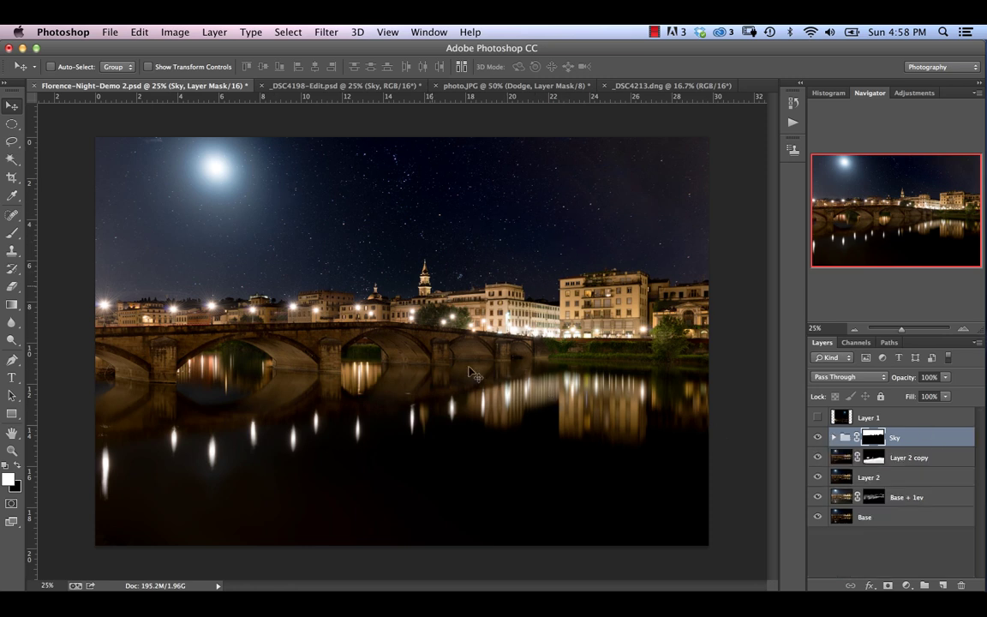
{"action": "left_click", "coordinate": [834, 438]}
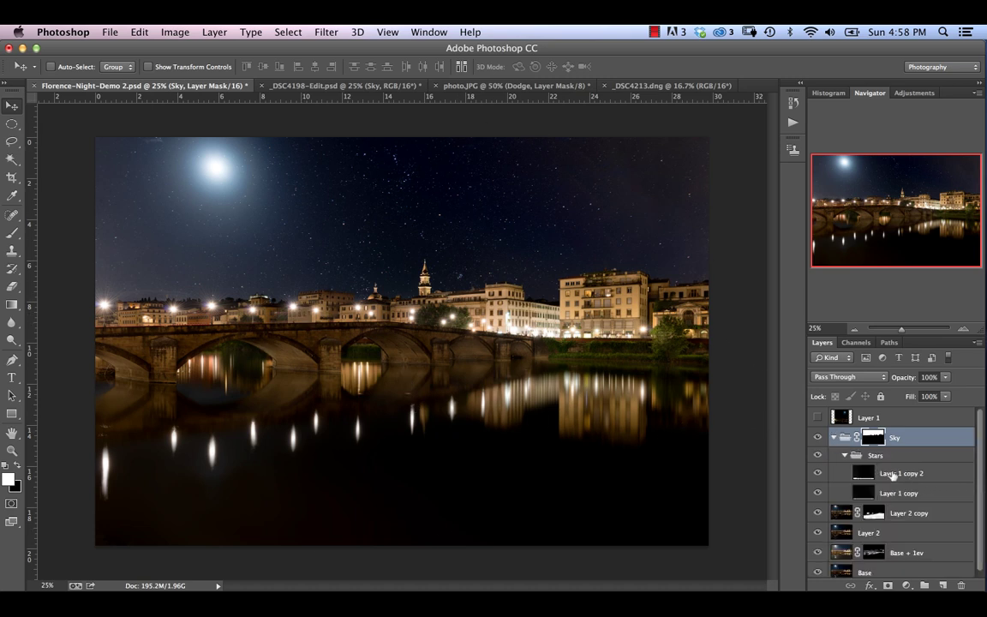
Add a Curves adjustment layer directly above the Stars group inside Sky and clip it to Stars.
{"action": "left_click", "coordinate": [900, 457]}
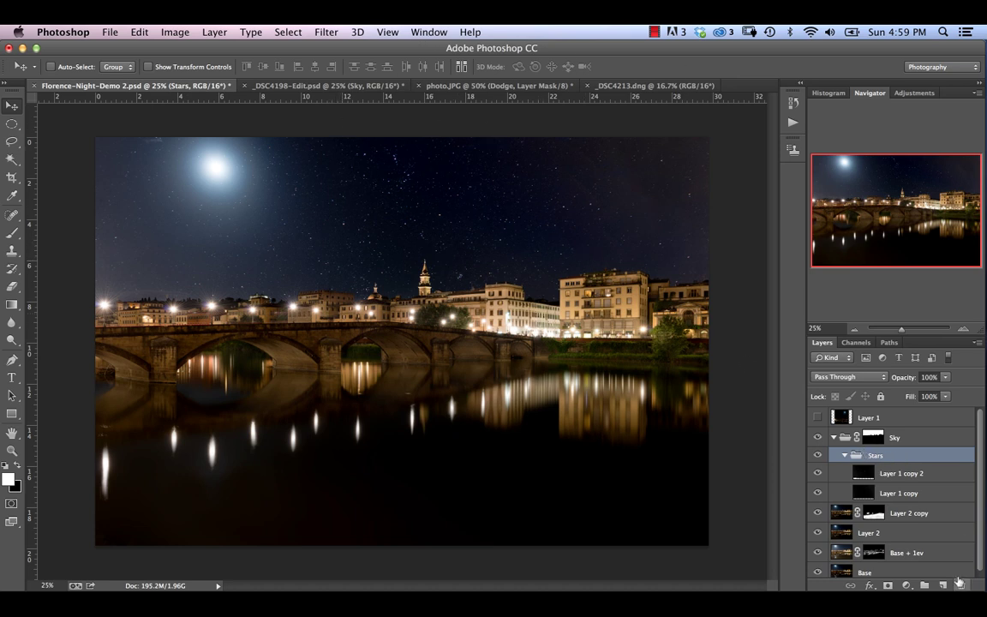
{"action": "left_click", "coordinate": [906, 586]}
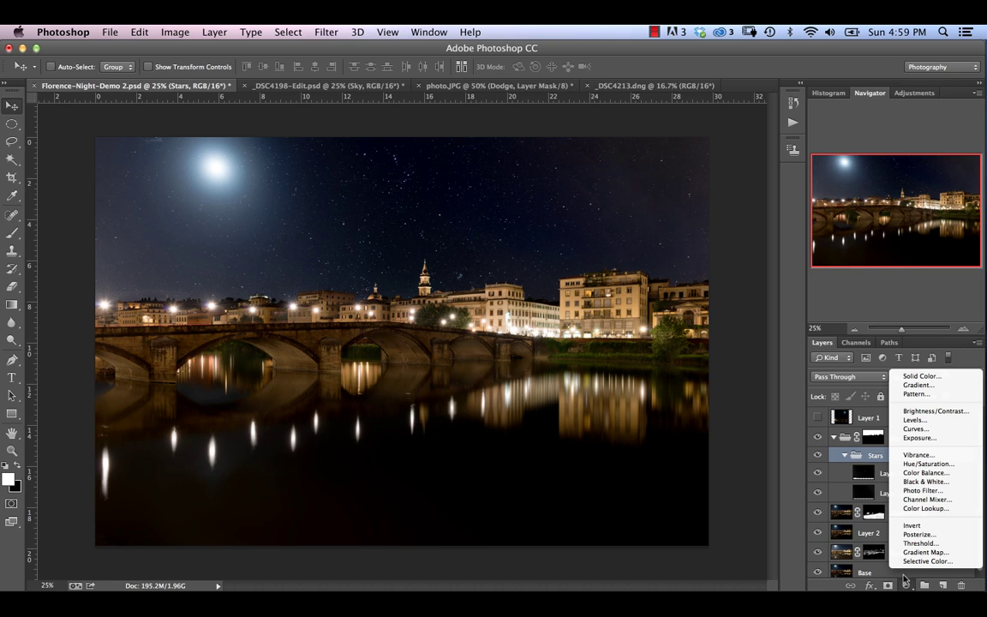
{"action": "left_click", "coordinate": [917, 429]}
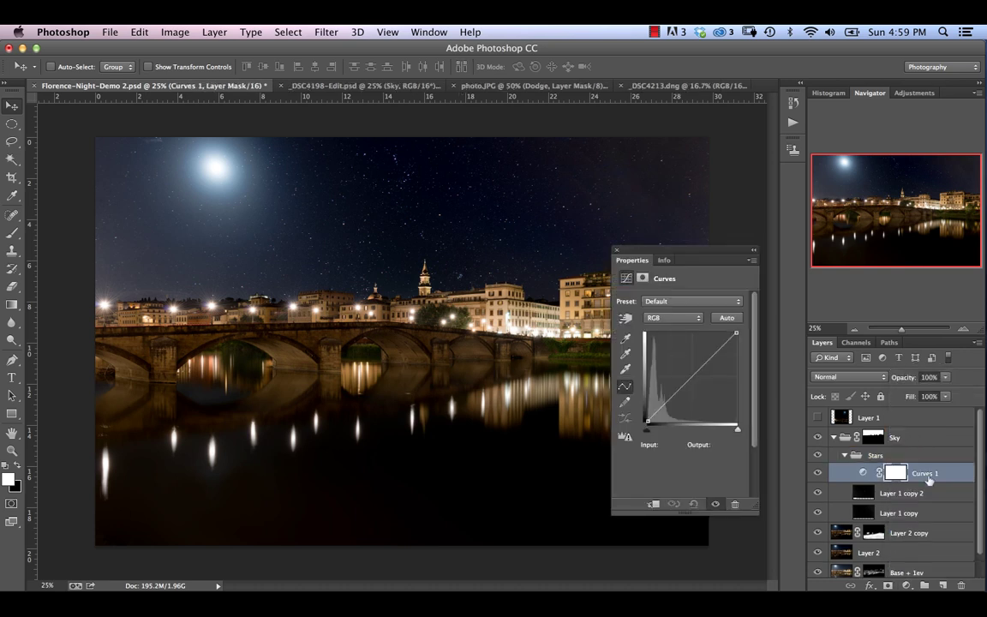
{"action": "left_click_drag", "start_coordinate": [946, 477], "coordinate": [928, 453]}
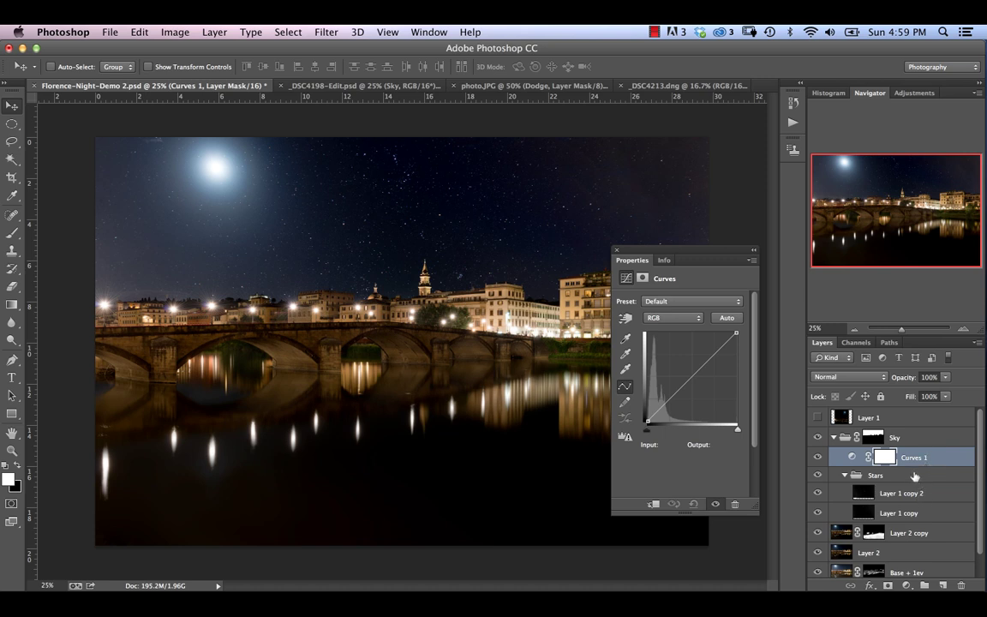
{"action": "left_click", "coordinate": [891, 467], "text": "alt"}
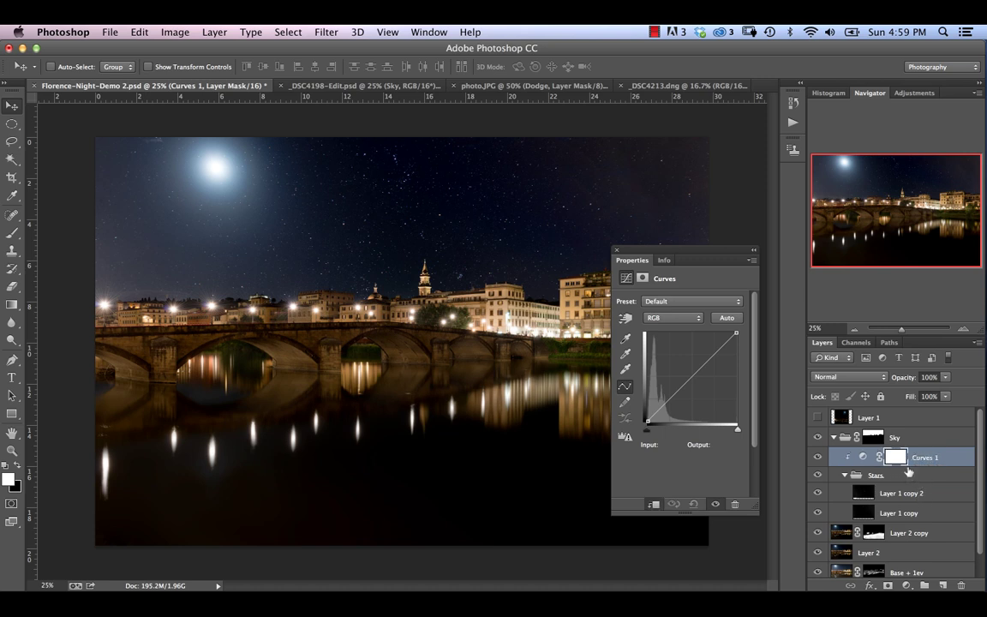
Brighten the stars with a curve point at input 121, output 136, and invert the Curves mask to black.
{"action": "left_click_drag", "start_coordinate": [693, 379], "coordinate": [689, 375]}
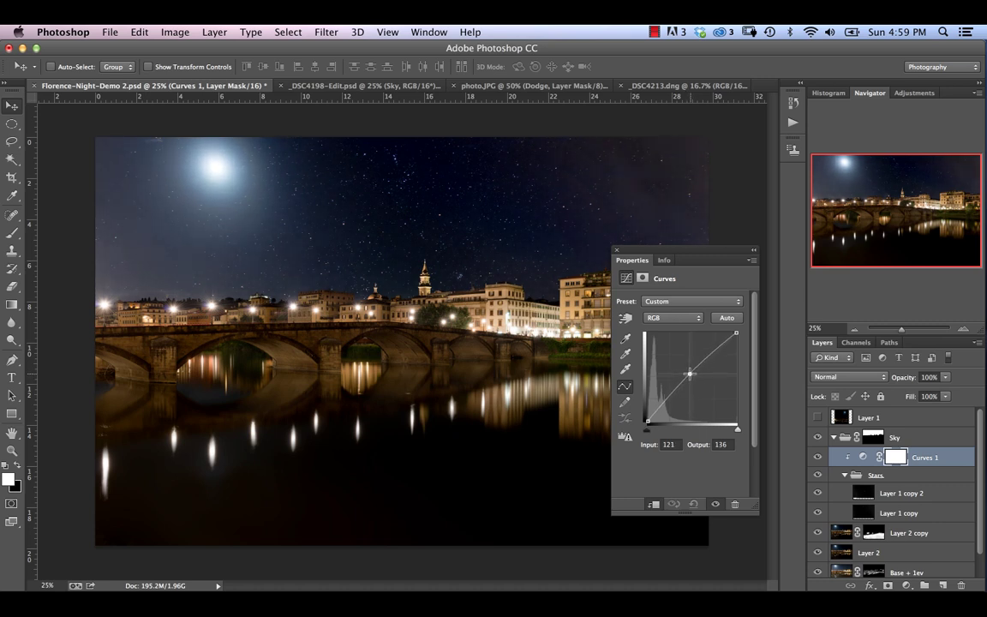
{"action": "left_click", "coordinate": [618, 250]}
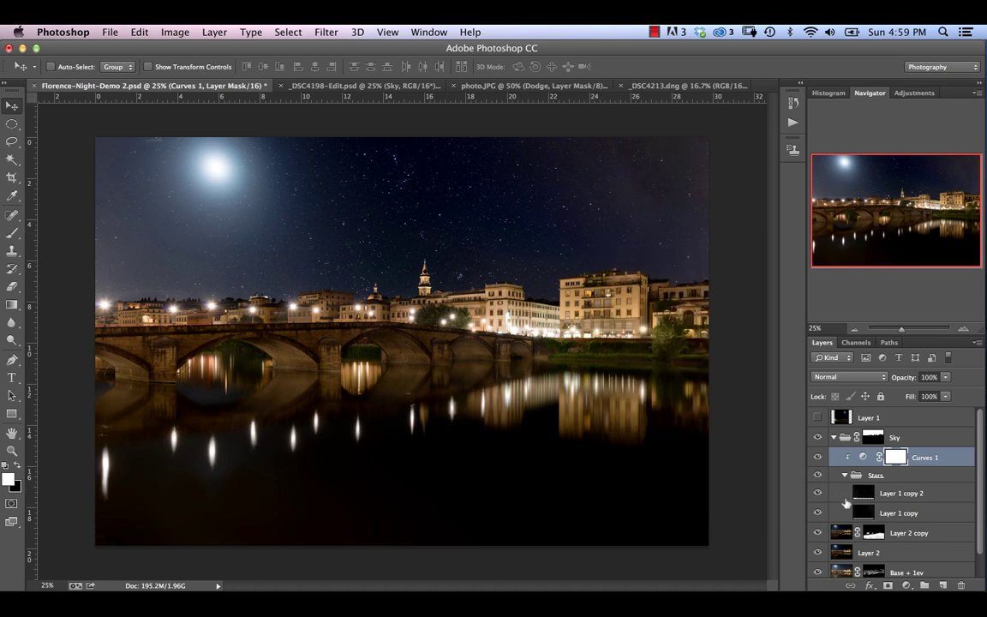
{"action": "key", "text": "super+i"}
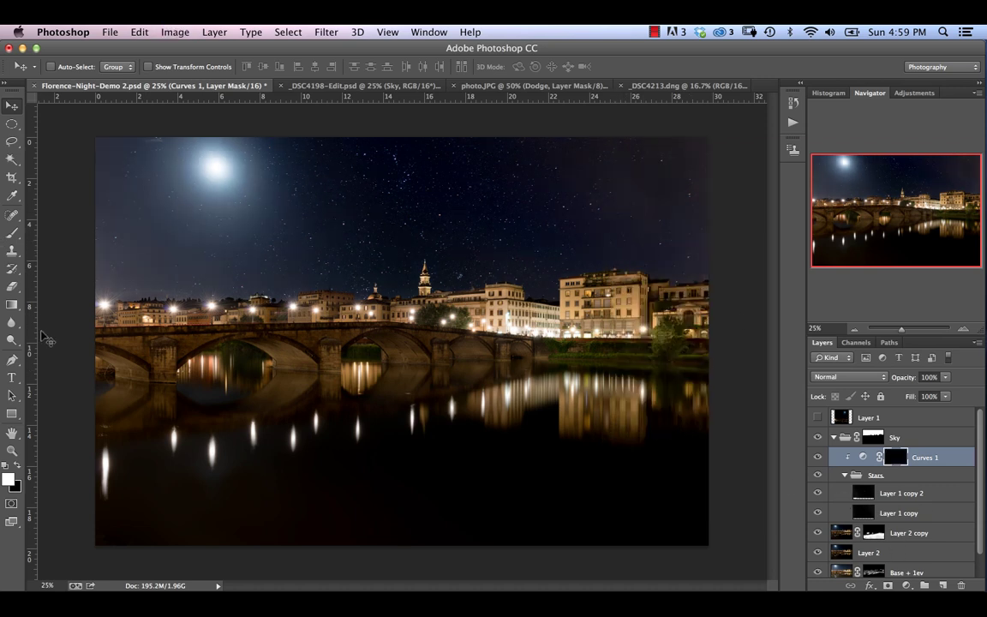
Draw a linear white-to-transparent gradient on the Curves 1 mask, from the bridge up to the middle of the sky.
{"action": "left_click", "coordinate": [11, 306]}
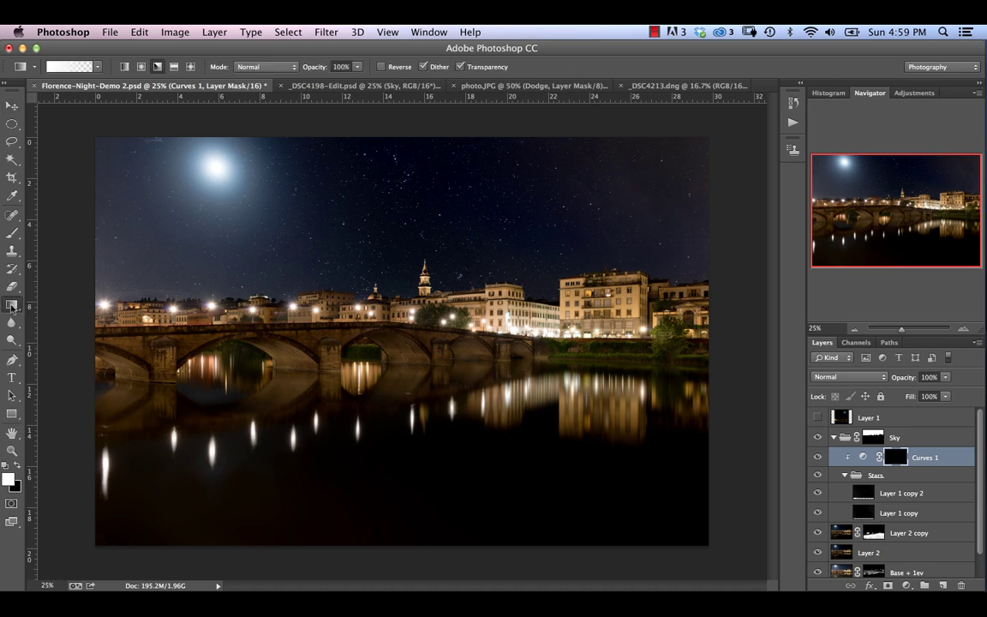
{"action": "left_click", "coordinate": [125, 67]}
{"action": "left_click", "coordinate": [96, 66]}
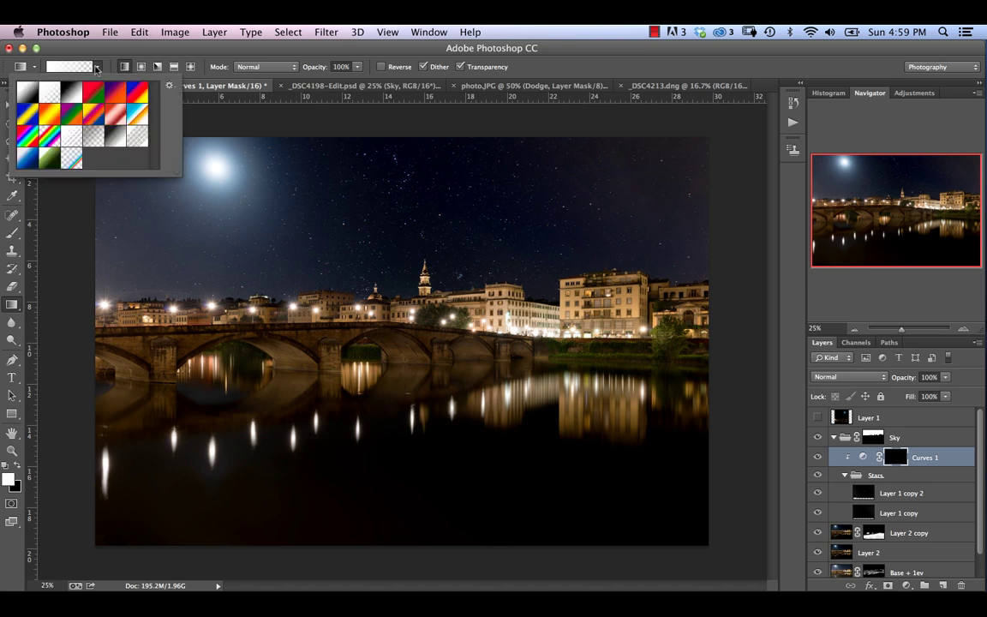
{"action": "double_click", "coordinate": [49, 91]}
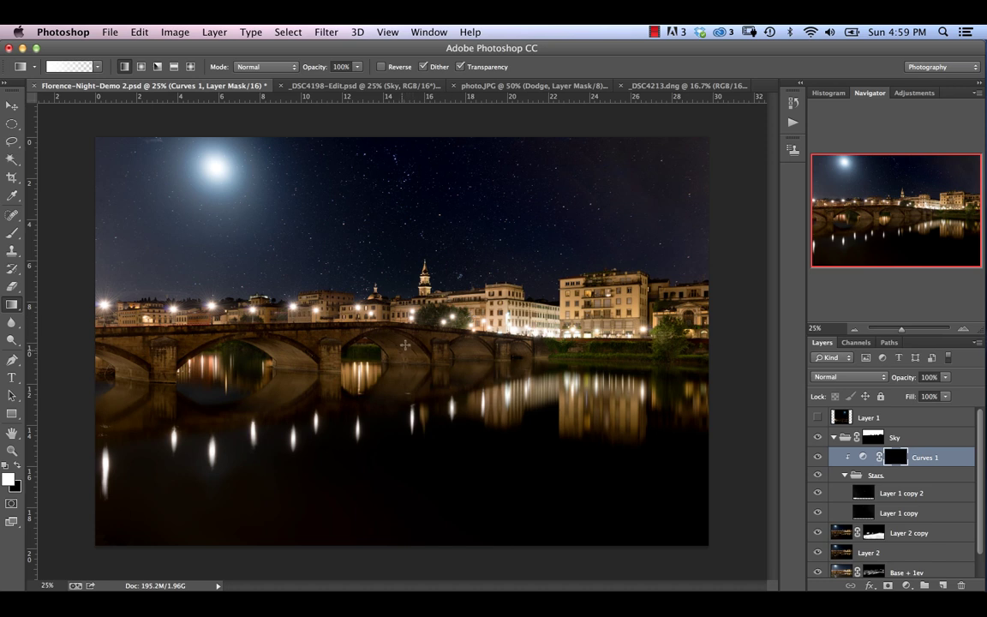
{"action": "left_click_drag", "start_coordinate": [401, 349], "coordinate": [403, 248]}
{"action": "key", "text": "super+z"}
{"action": "left_click_drag", "start_coordinate": [414, 343], "coordinate": [412, 246]}
Collapse the Stars group and add a new blank layer directly below it inside the Sky group.
{"action": "left_click", "coordinate": [845, 475]}
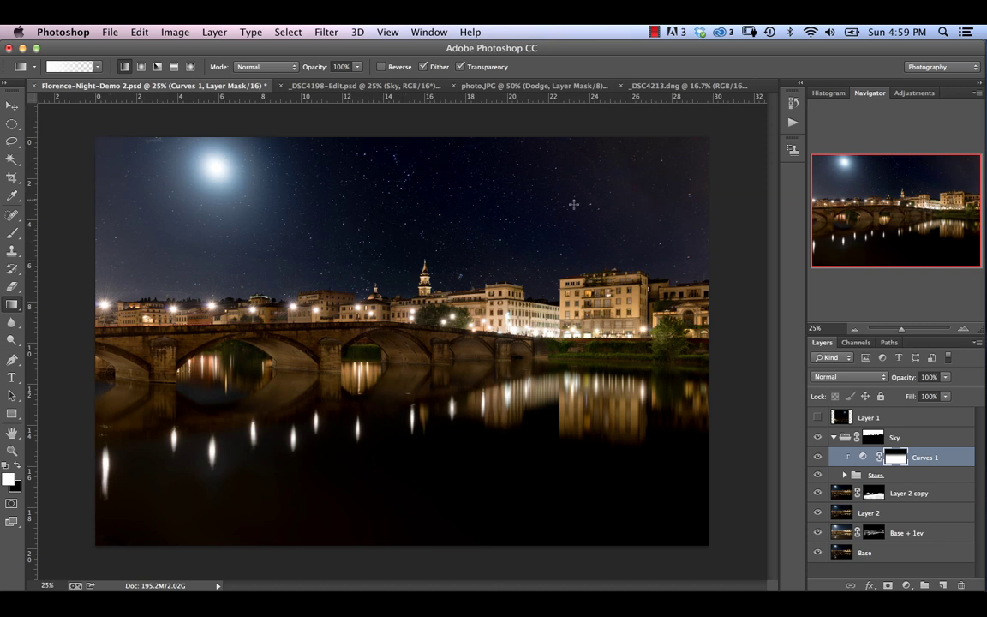
{"action": "left_click", "coordinate": [932, 477]}
{"action": "left_click", "coordinate": [942, 585]}
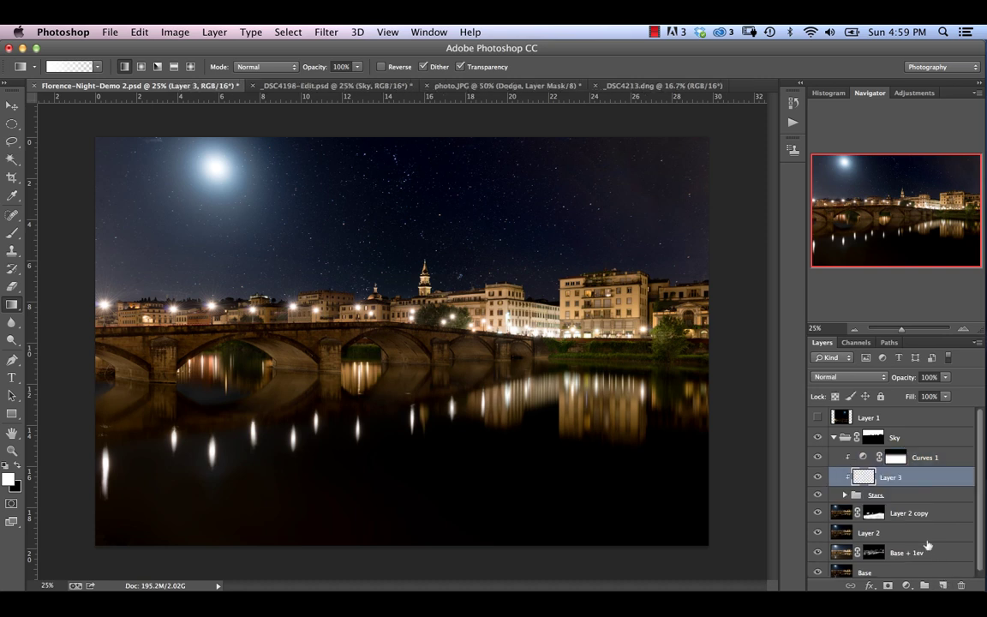
{"action": "left_click_drag", "start_coordinate": [905, 480], "coordinate": [902, 507]}
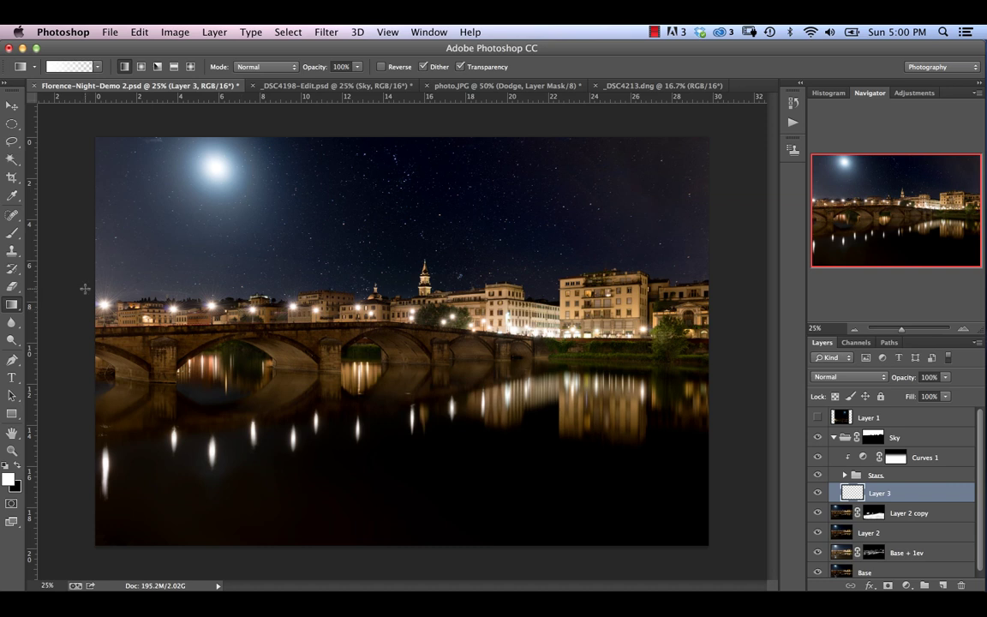
Sample the dark blue of the sky, draw a linear foreground-to-transparent gradient on Layer 3 from mid-sky down to the bridge, and compare before and after.
{"action": "left_click", "coordinate": [12, 231]}
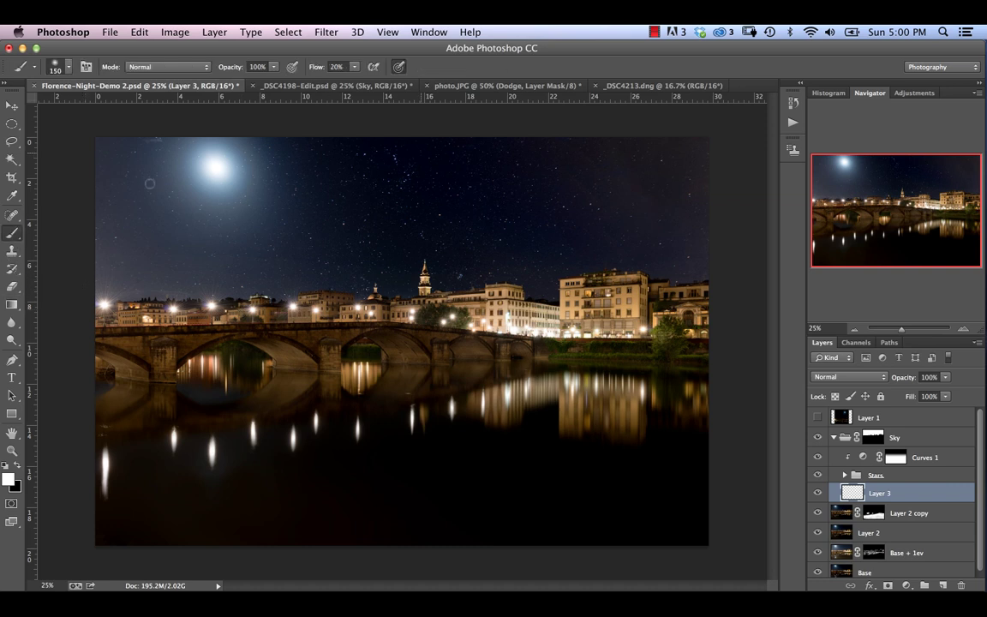
{"action": "left_click", "coordinate": [442, 180]}
{"action": "key", "text": "x"}
{"action": "left_click", "coordinate": [10, 306]}
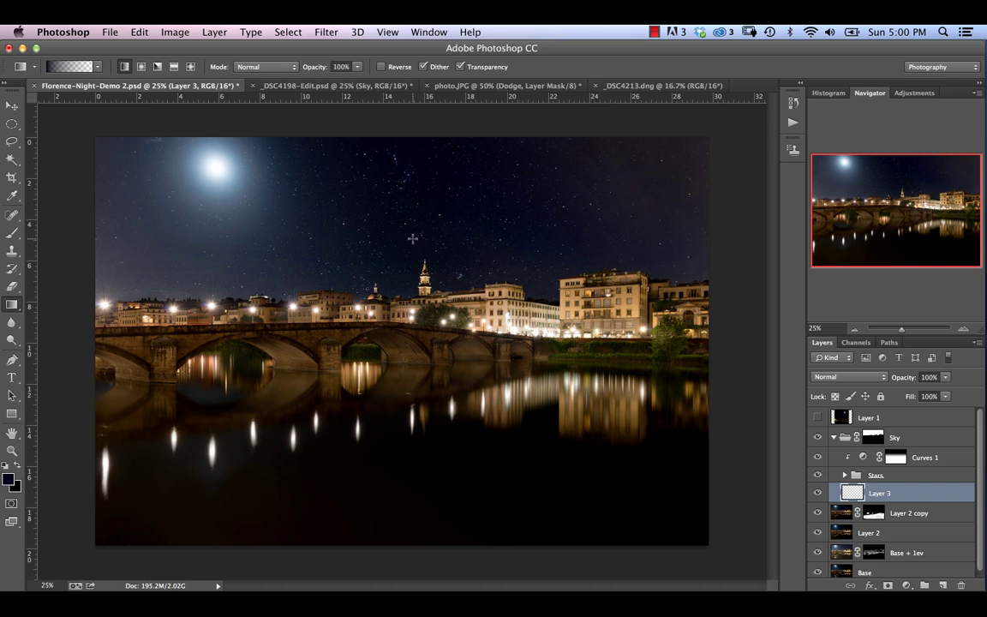
{"action": "left_click_drag", "start_coordinate": [412, 240], "coordinate": [422, 359]}
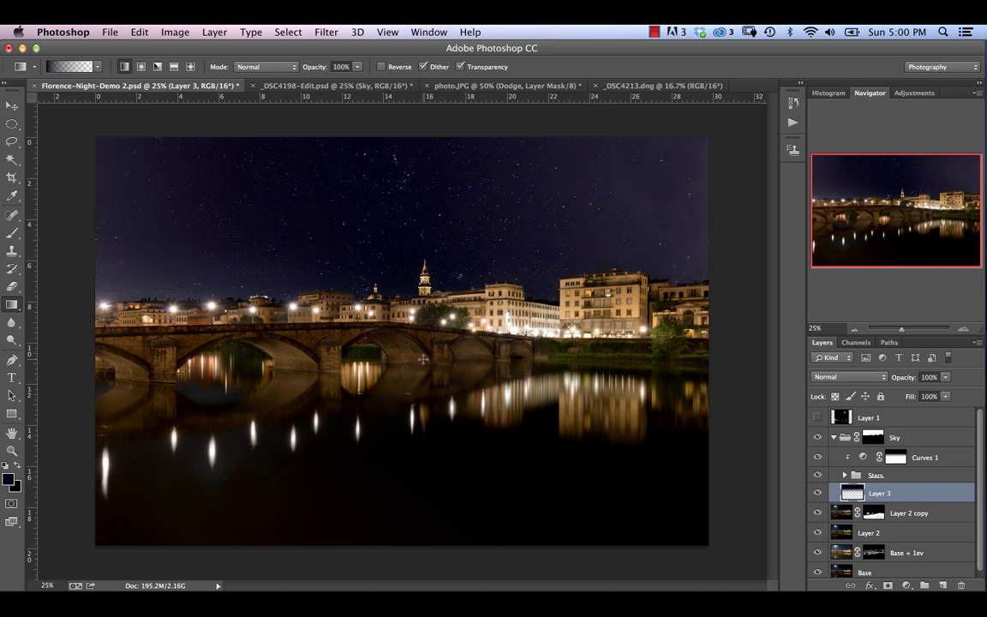
{"action": "left_click", "coordinate": [818, 494]}
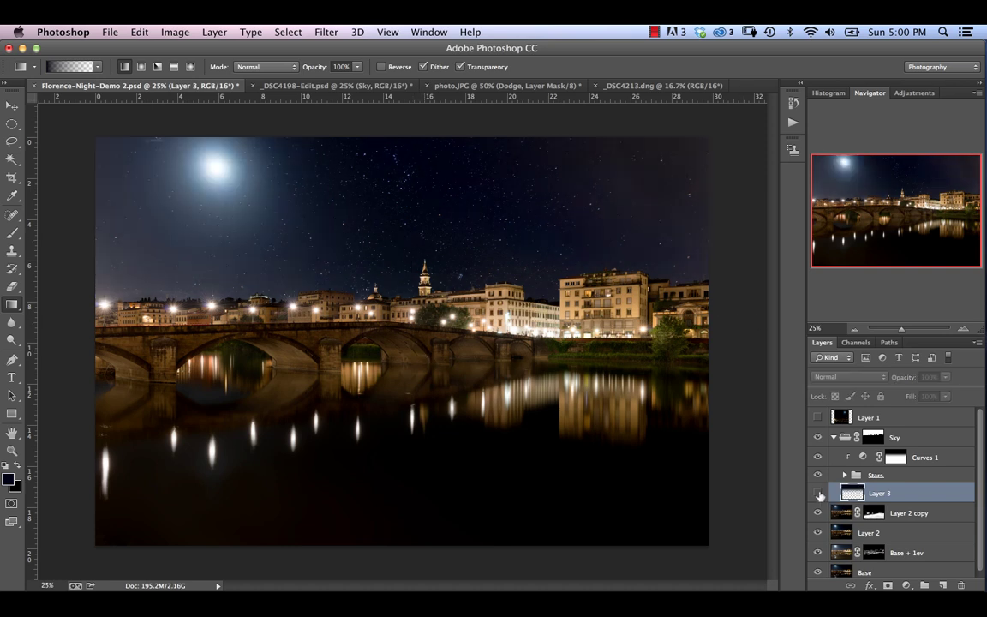
{"action": "left_click", "coordinate": [818, 494]}
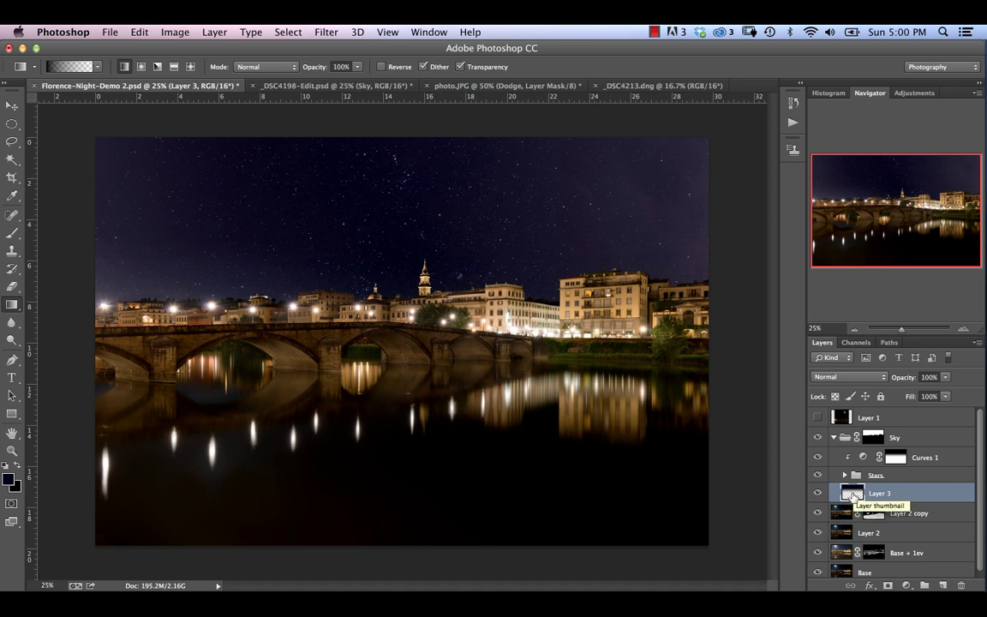
Shift the hue of the blue gradient on Layer 3 to -17 with Hue/Saturation.
{"action": "key", "text": "super+u"}
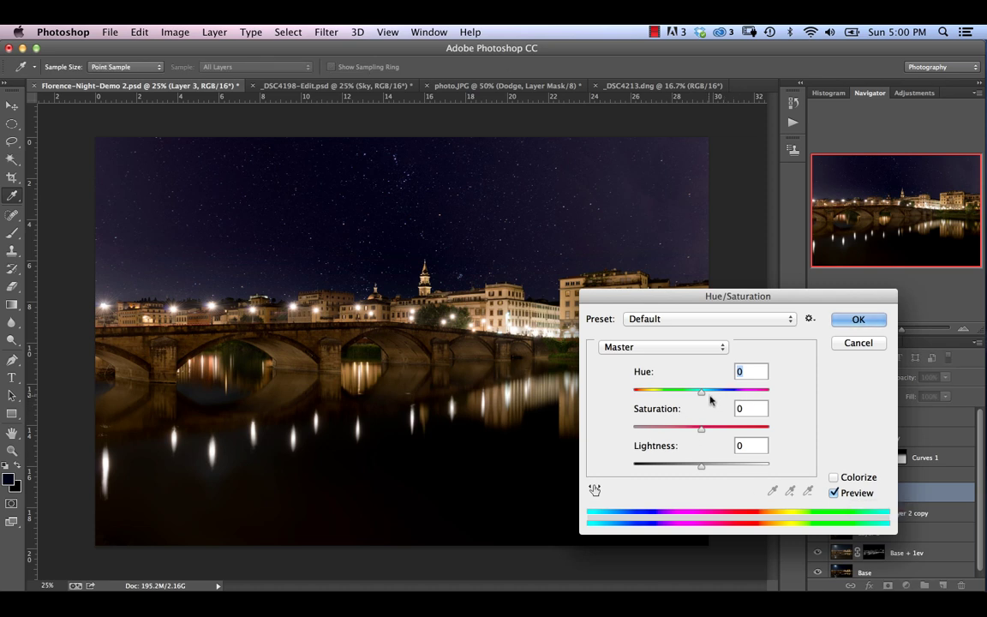
{"action": "left_click_drag", "start_coordinate": [703, 393], "coordinate": [690, 396]}
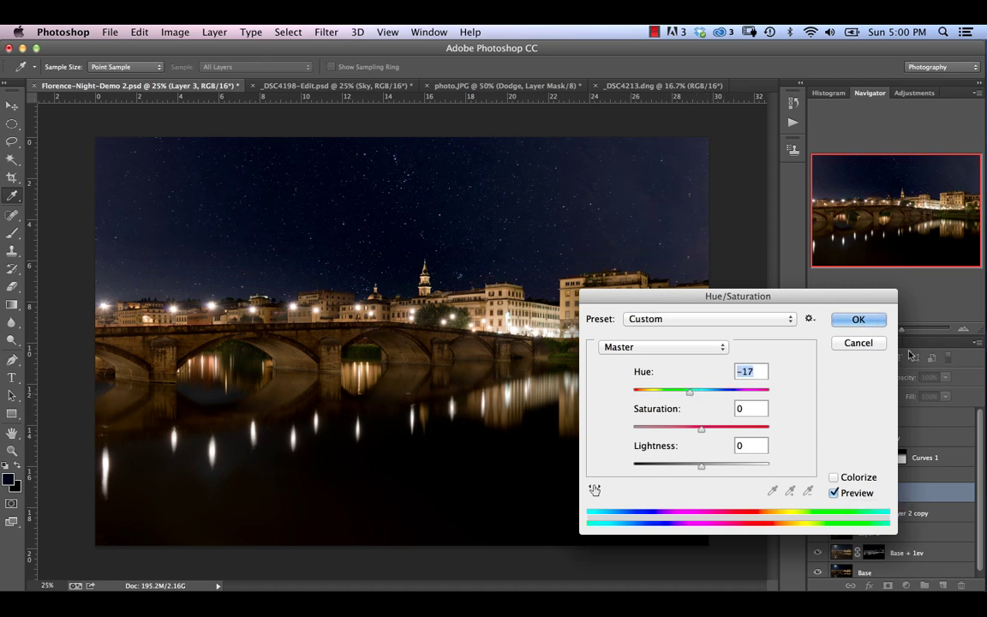
{"action": "left_click", "coordinate": [854, 329]}
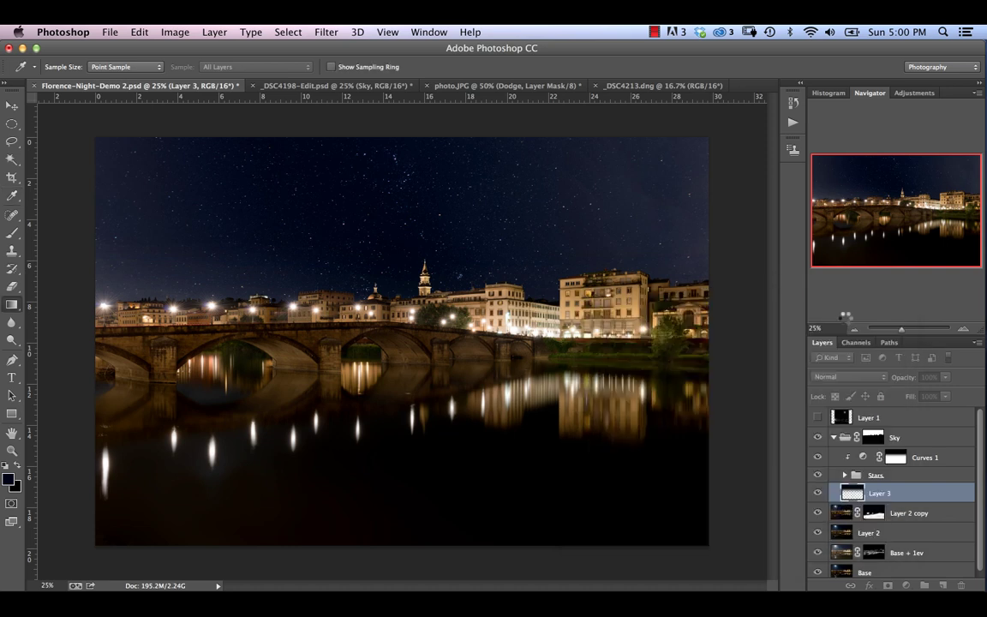
{"action": "key", "text": "g"}
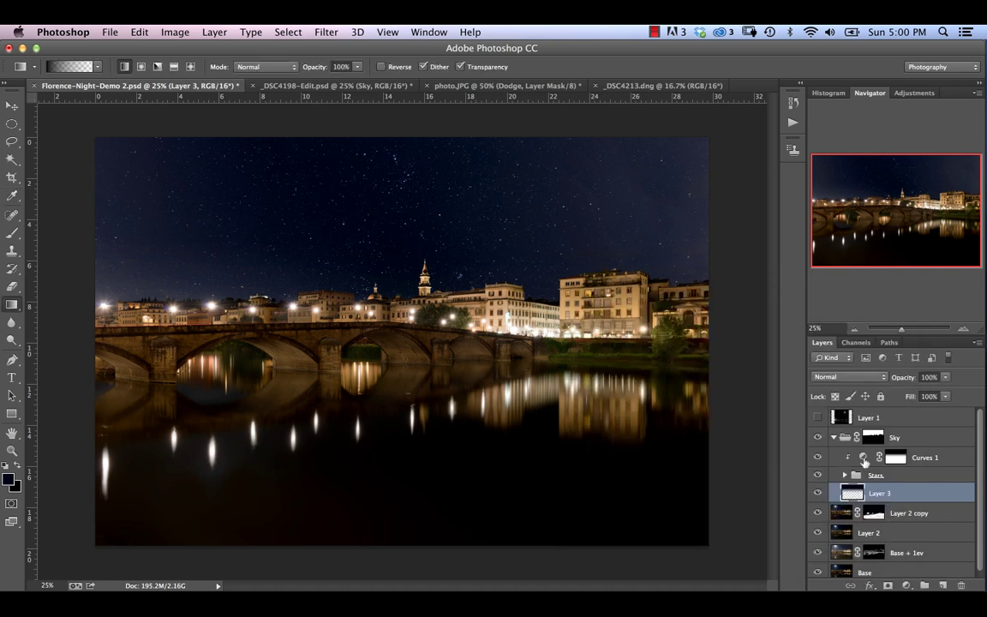
Add a clipped Curves adjustment directly above the Stars group and darken it with a point at input 133, output 111.
{"action": "left_click", "coordinate": [910, 478]}
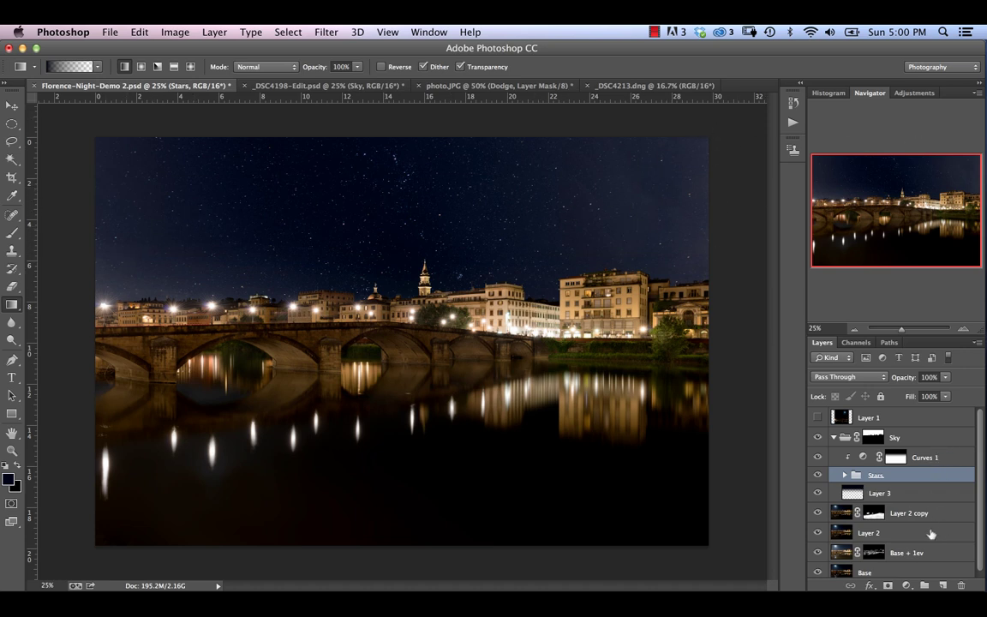
{"action": "left_click", "coordinate": [906, 585]}
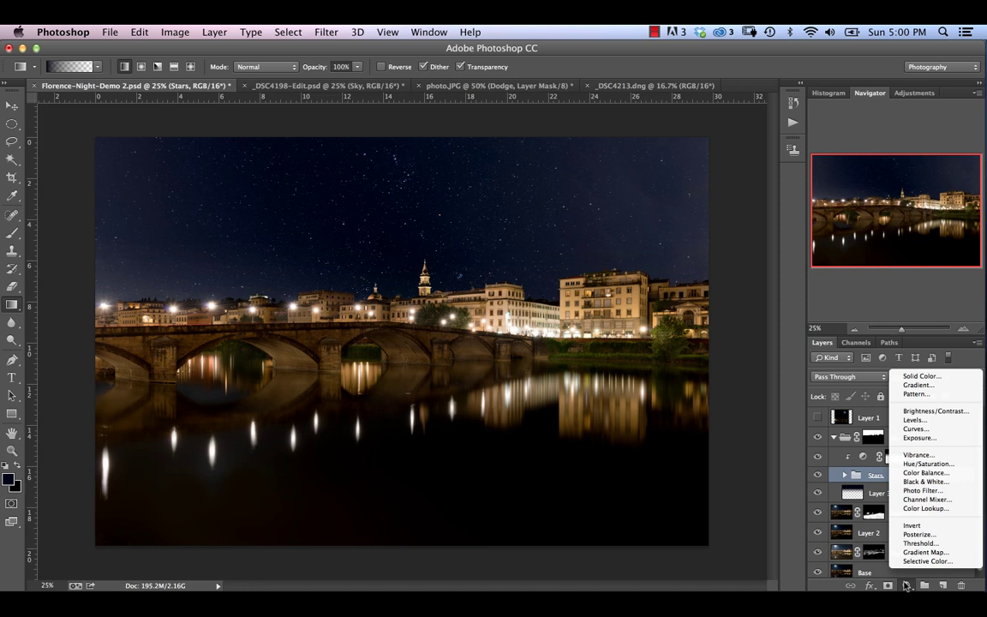
{"action": "left_click", "coordinate": [913, 430]}
{"action": "left_click_drag", "start_coordinate": [691, 378], "coordinate": [694, 384]}
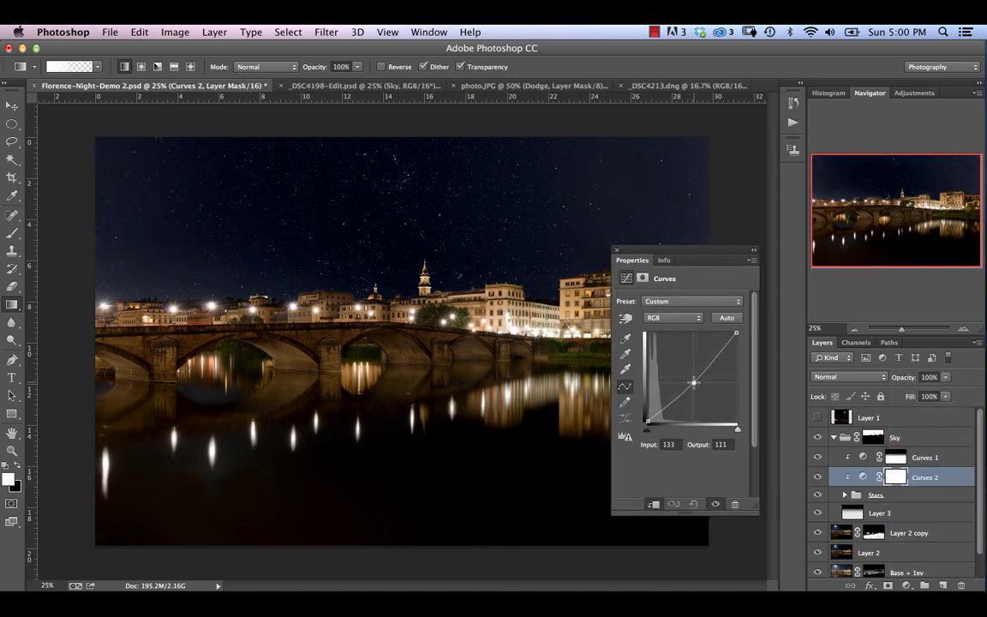
{"action": "left_click", "coordinate": [618, 252]}
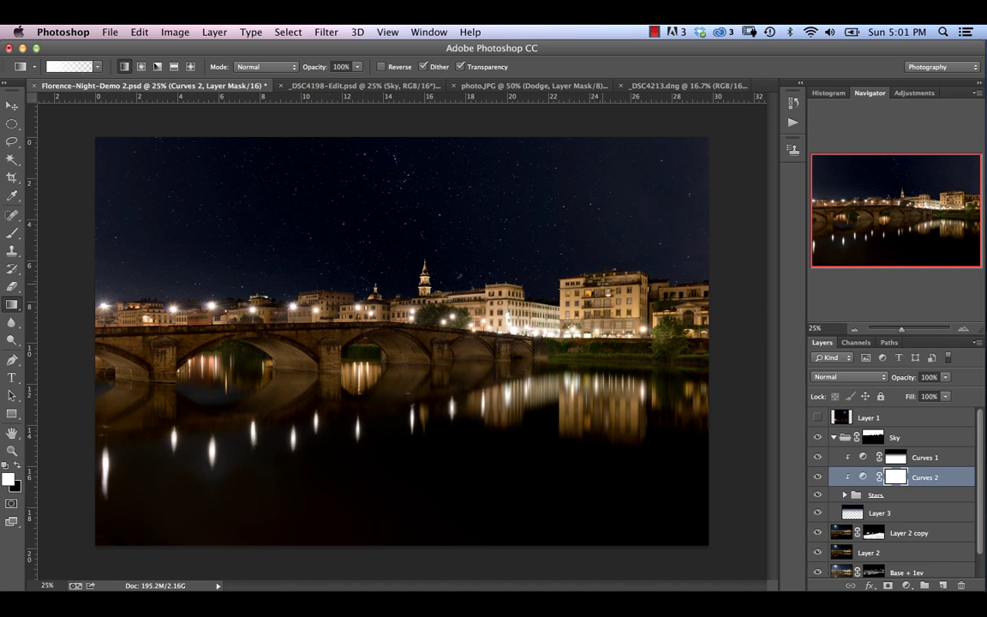
Invert the Curves 2 mask to black and reveal the darkening with diagonal white gradients from the upper-right sky and the lower-left skyline.
{"action": "key", "text": "super+i"}
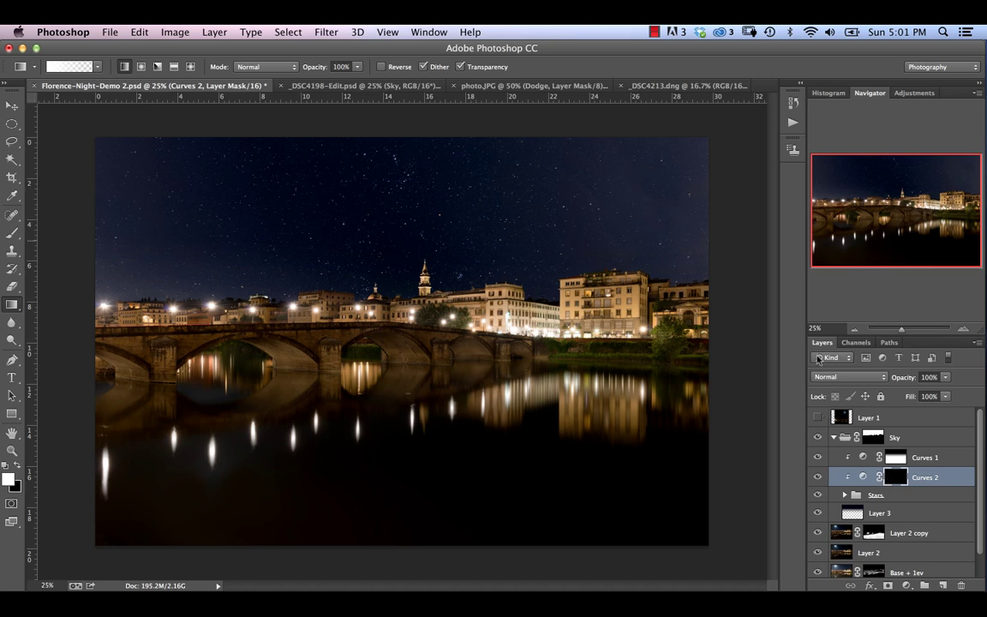
{"action": "left_click_drag", "start_coordinate": [622, 200], "coordinate": [484, 275]}
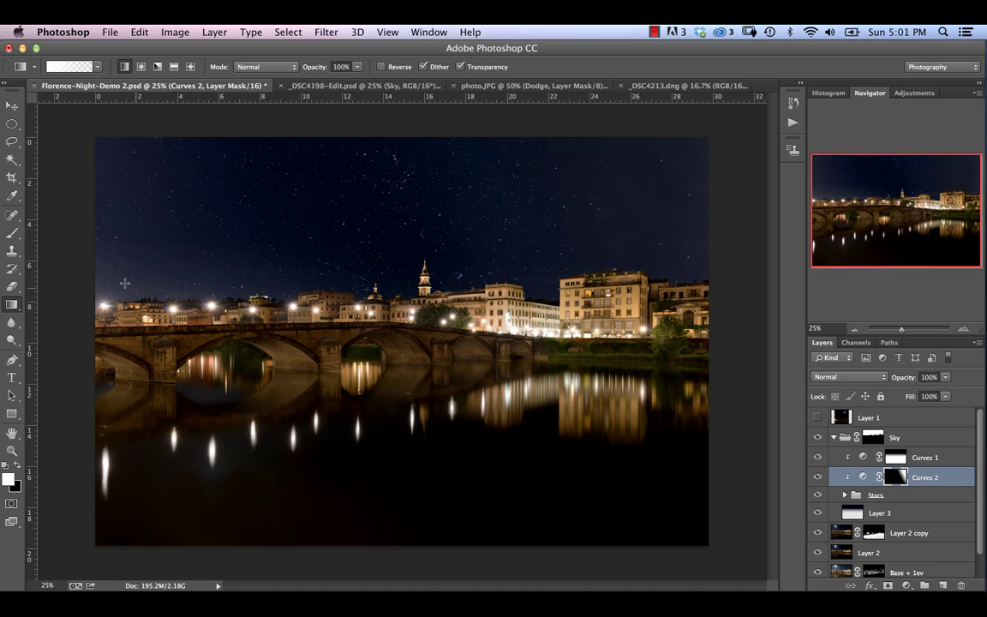
{"action": "left_click_drag", "start_coordinate": [155, 279], "coordinate": [256, 198]}
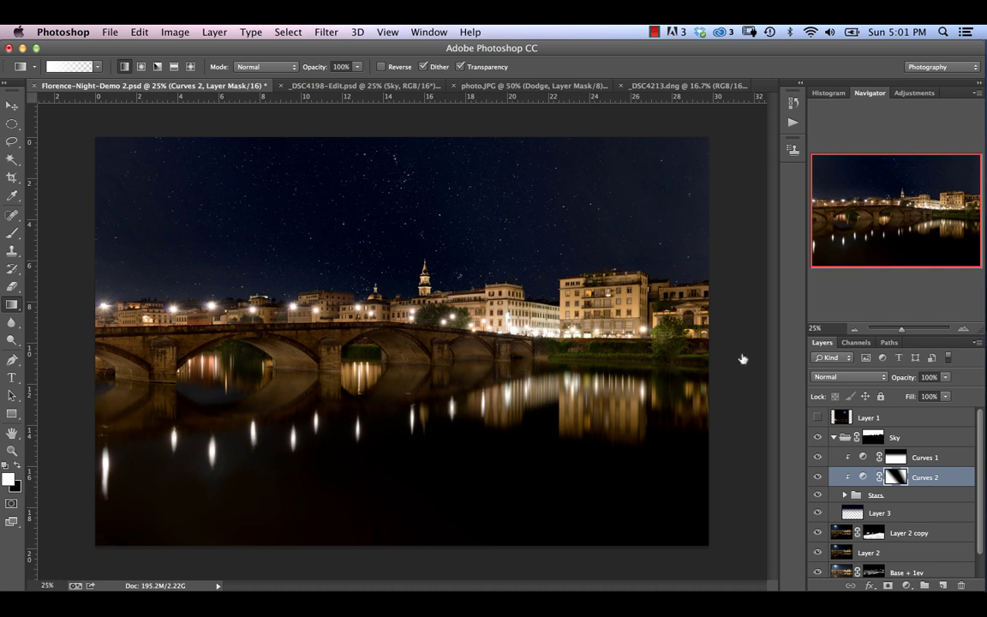
Add another clipped Curves adjustment above Stars and boost contrast with points at input 178, output 184 and input 95, output 91.
{"action": "left_click", "coordinate": [911, 495]}
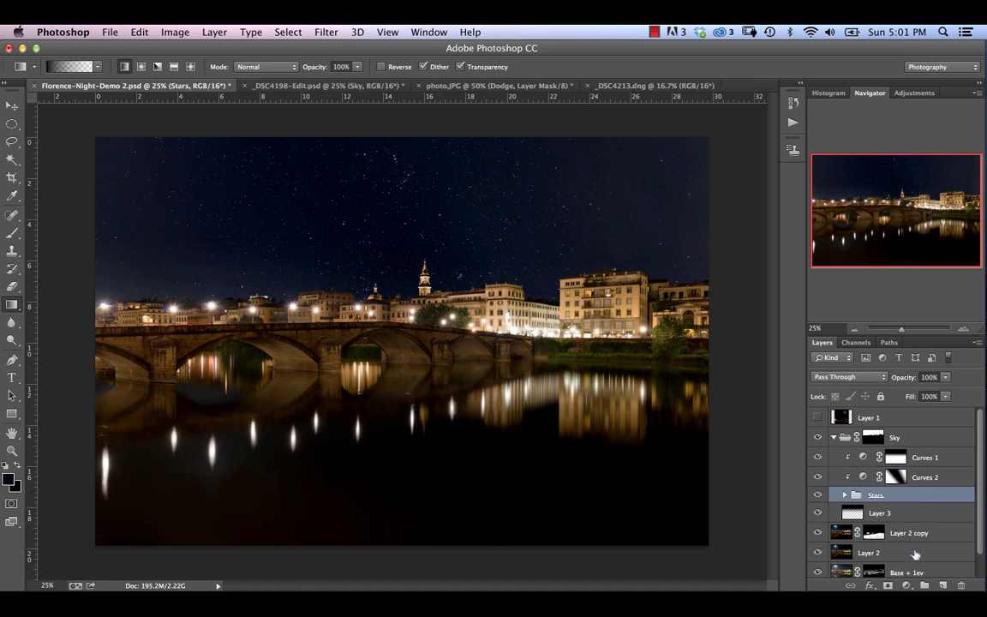
{"action": "left_click", "coordinate": [907, 585]}
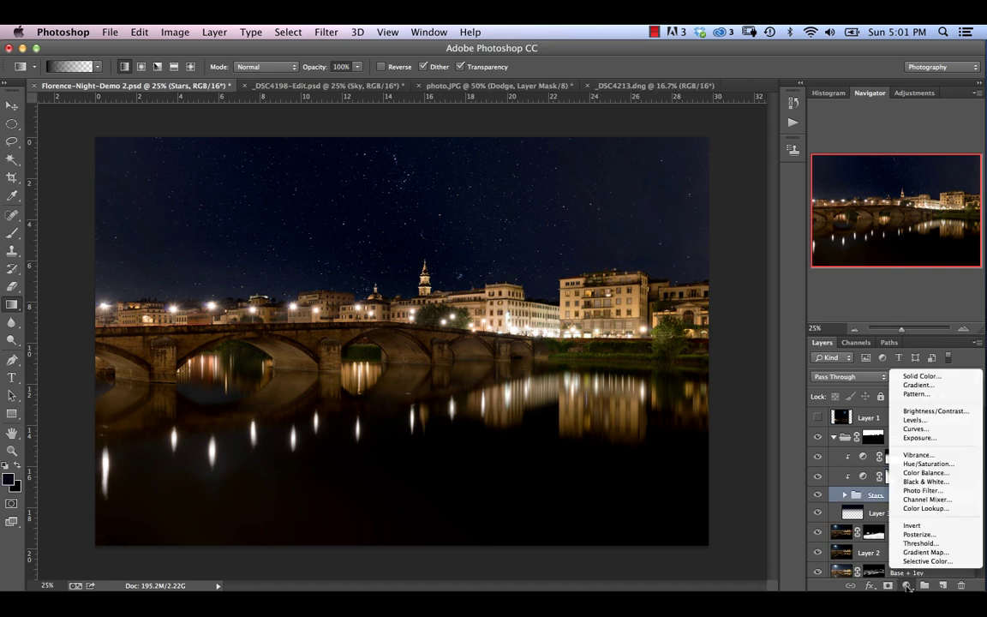
{"action": "left_click", "coordinate": [940, 430]}
{"action": "left_click", "coordinate": [708, 358]}
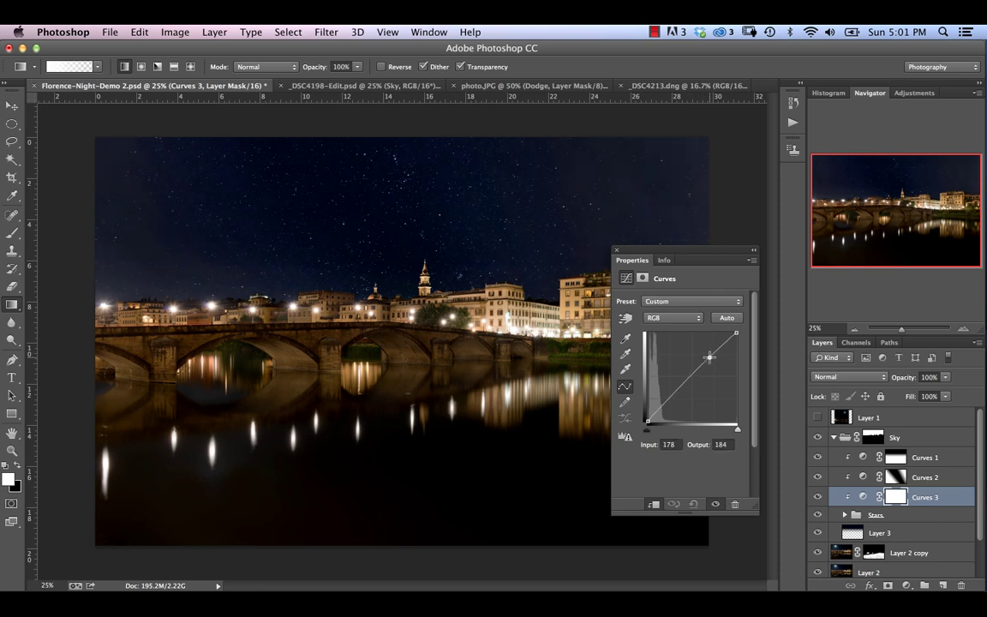
{"action": "left_click_drag", "start_coordinate": [682, 386], "coordinate": [681, 388]}
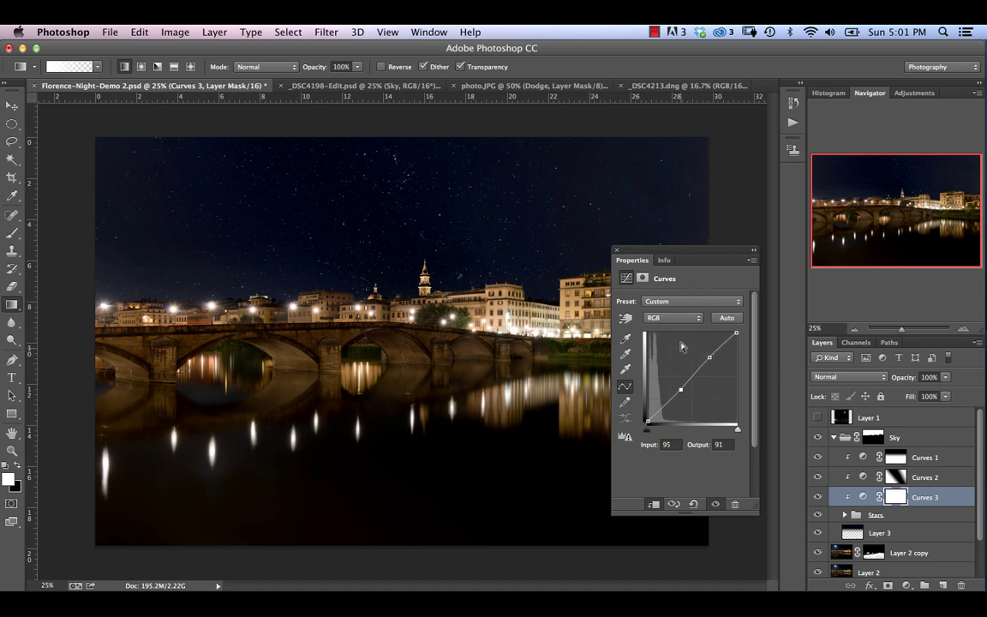
{"action": "left_click", "coordinate": [617, 252]}
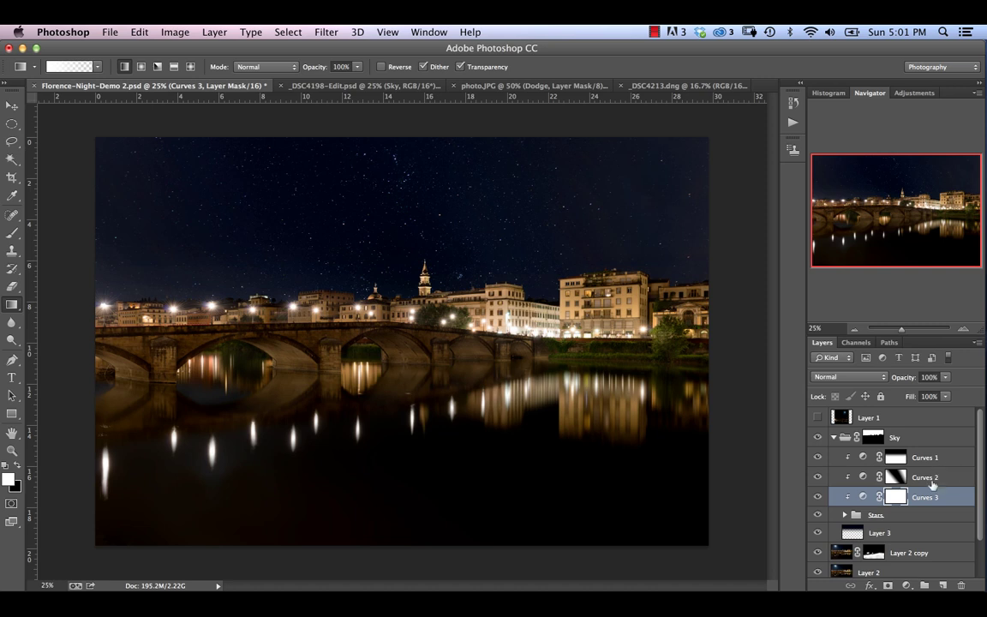
Add a clipped Selective Color adjustment directly above the Stars group and set Yellow to -4% in the Blacks.
{"action": "key", "text": "alt+bracketleft"}
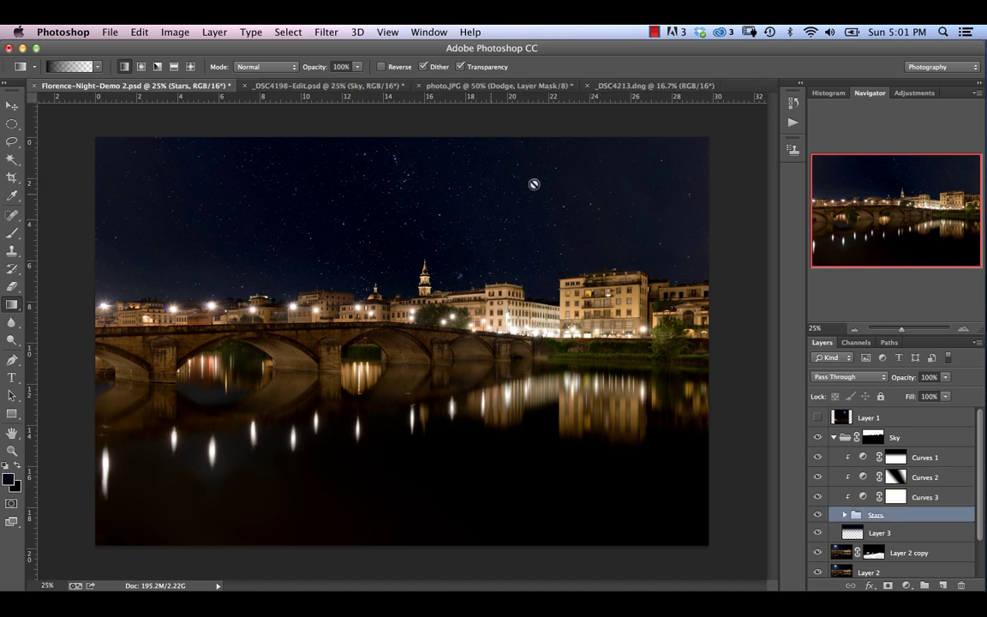
{"action": "left_click", "coordinate": [908, 585]}
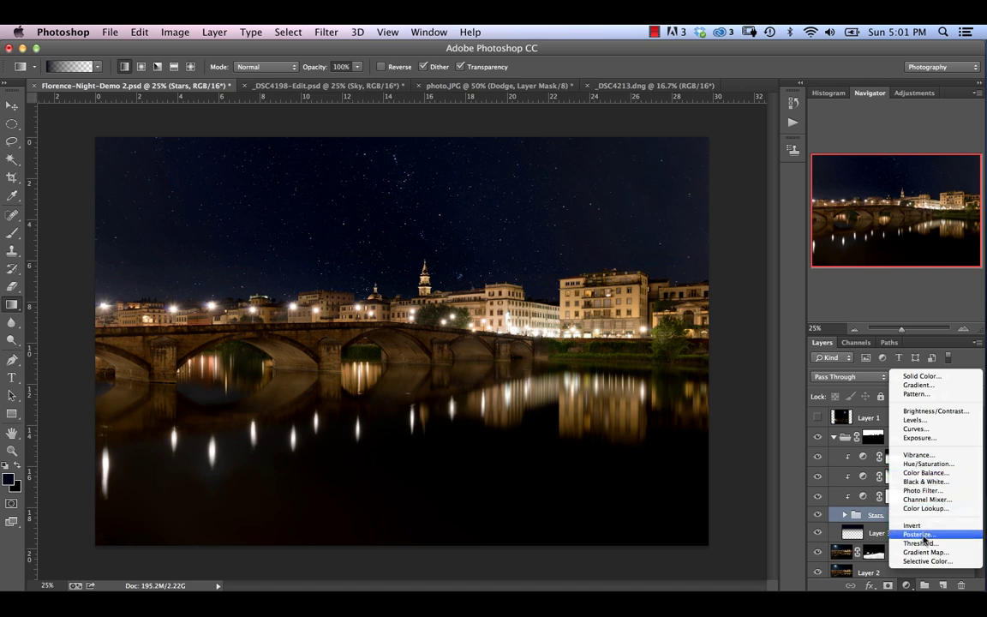
{"action": "left_click", "coordinate": [927, 560]}
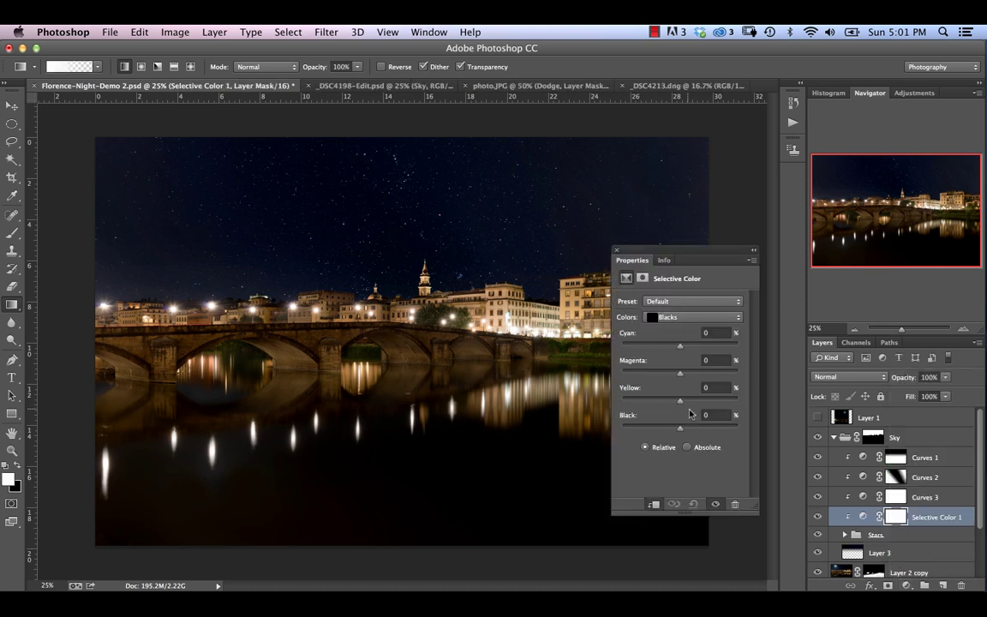
{"action": "left_click", "coordinate": [654, 317]}
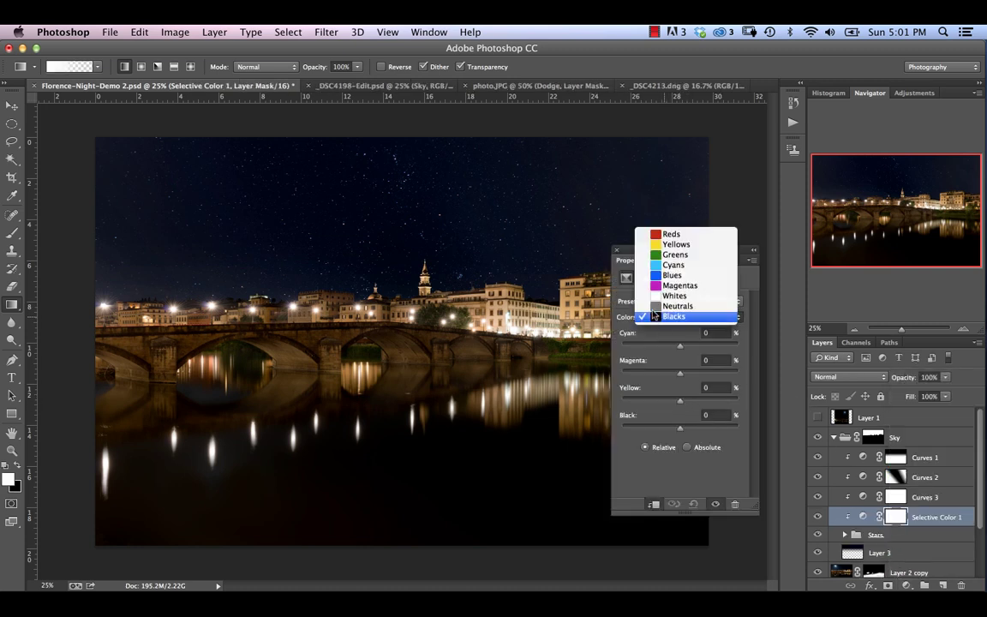
{"action": "left_click", "coordinate": [655, 317]}
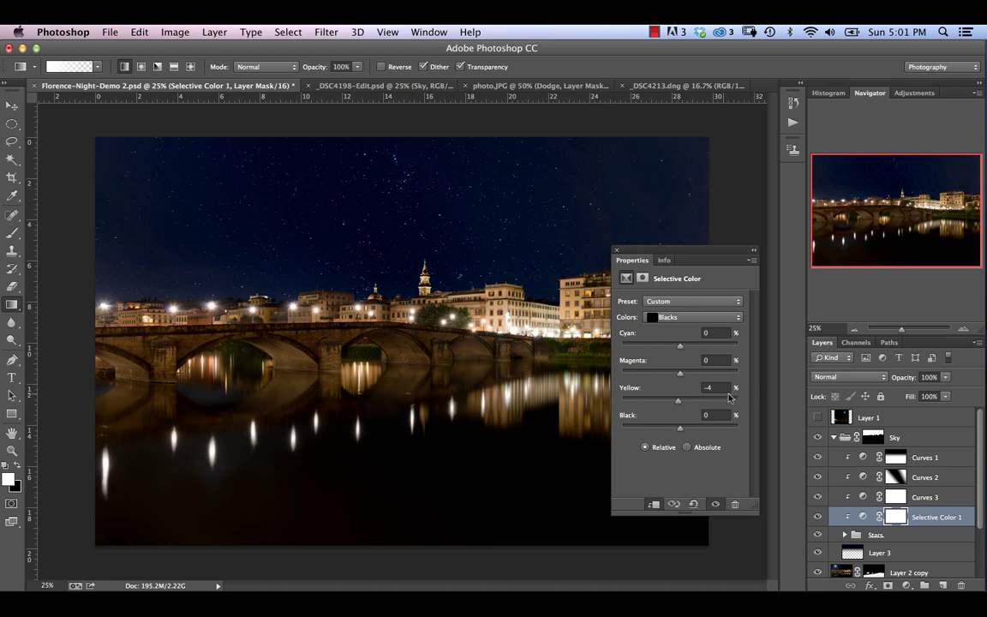
{"action": "left_click", "coordinate": [714, 389]}
{"action": "left_click", "coordinate": [617, 252]}
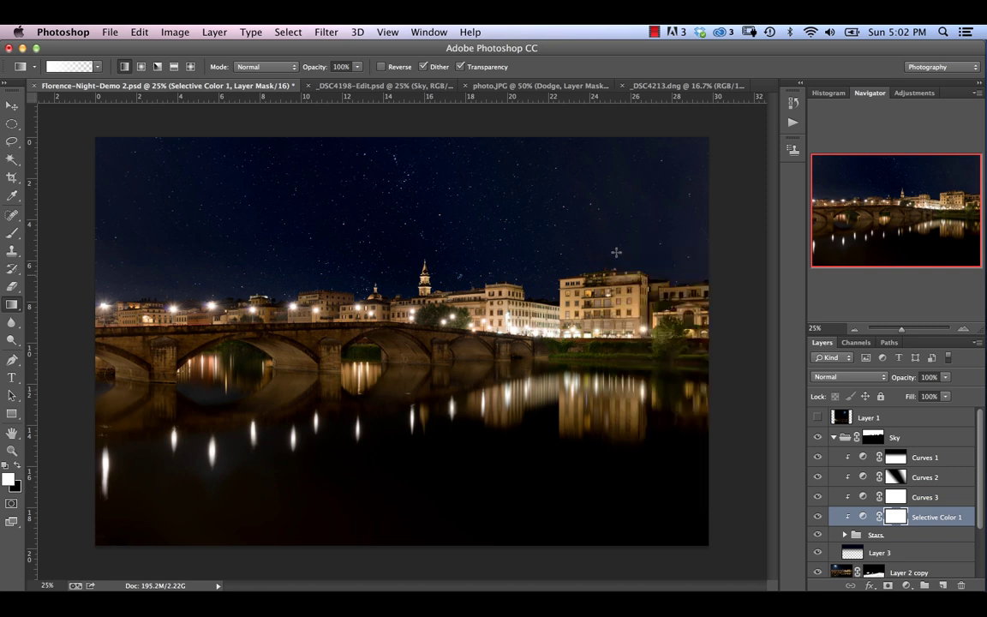
Lower the Selective Color 1 layer's opacity to 76%.
{"action": "left_click", "coordinate": [926, 462]}
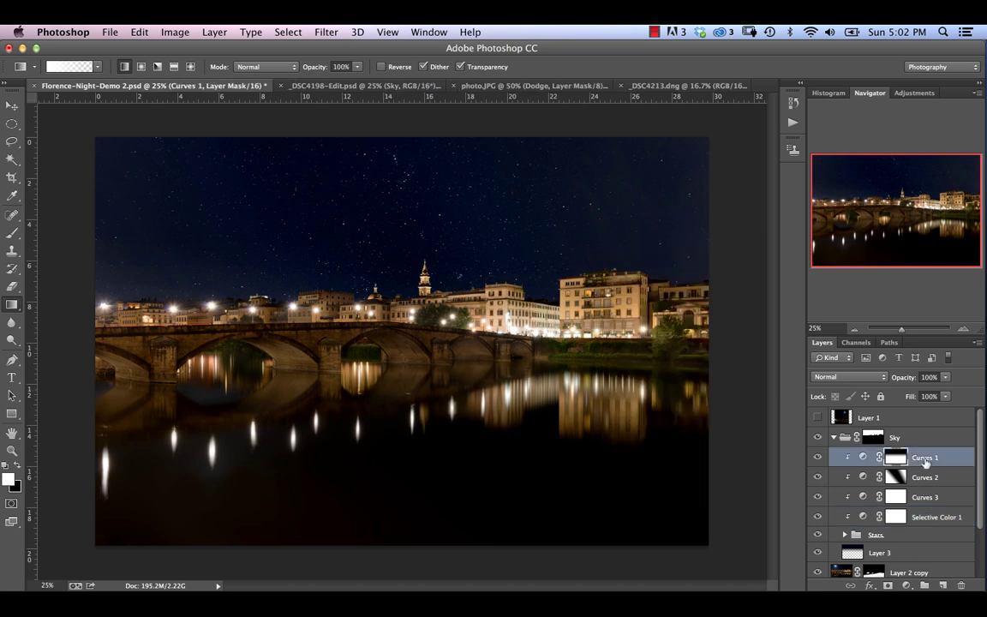
{"action": "left_click", "coordinate": [931, 520]}
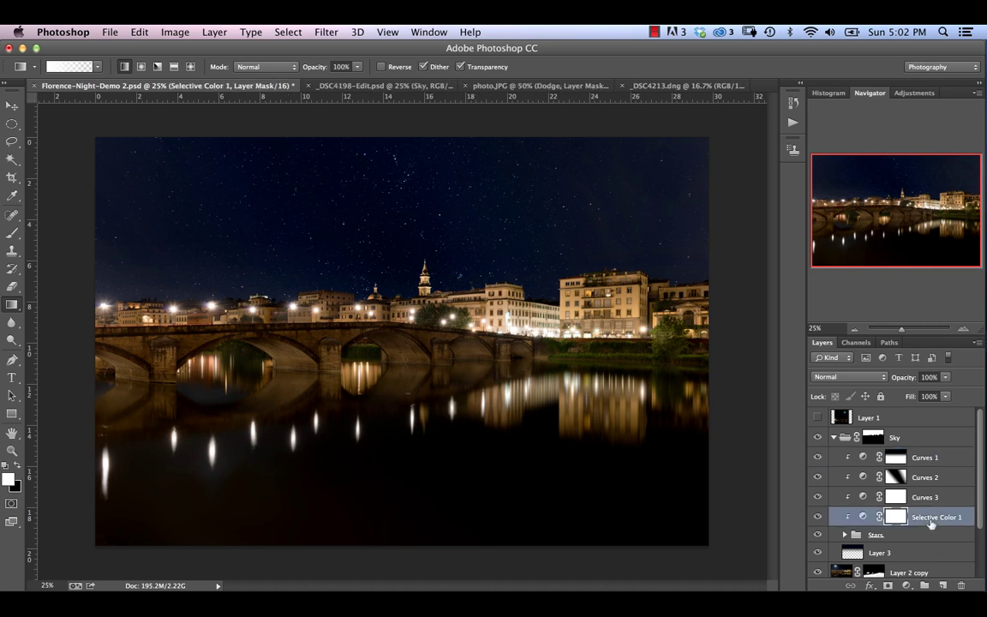
{"action": "left_click_drag", "start_coordinate": [906, 383], "coordinate": [890, 382]}
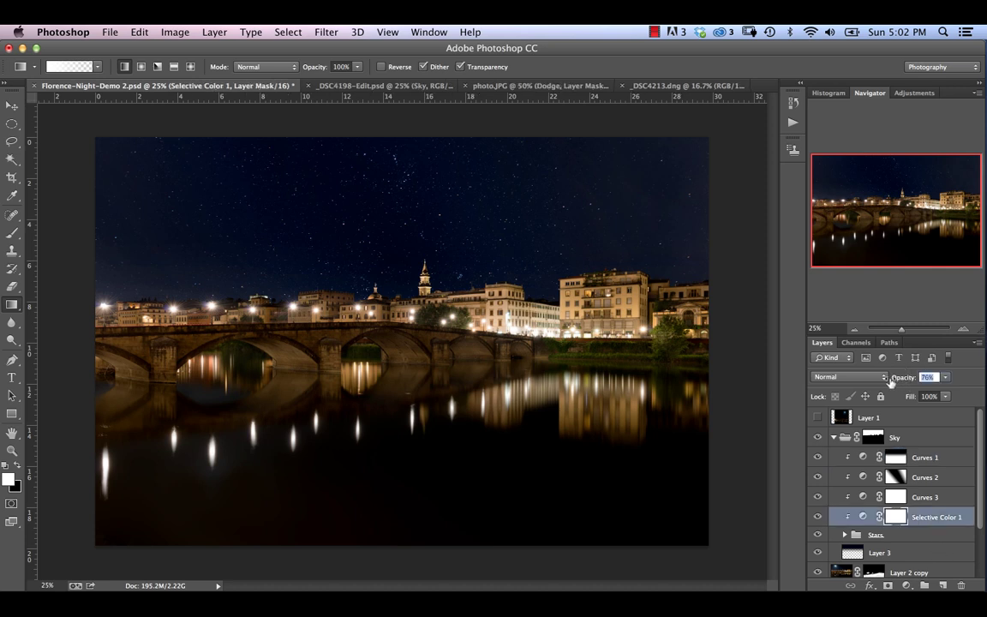
Add a clipped layer above Curves 1 and draw a saturated blue-to-transparent linear gradient upward from the bridge into the lower sky.
{"action": "left_click", "coordinate": [942, 453]}
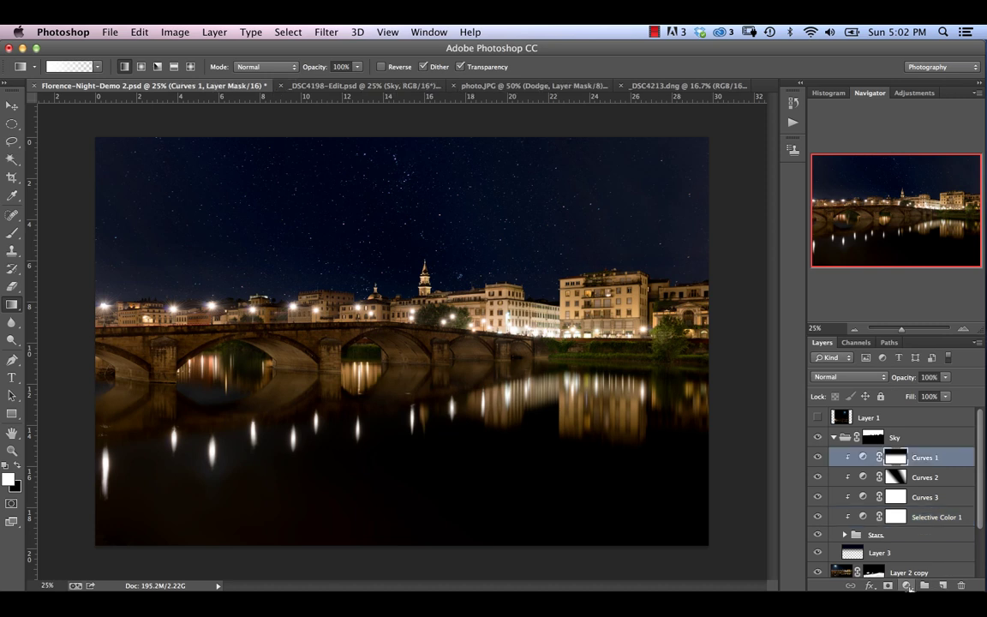
{"action": "left_click", "coordinate": [943, 586]}
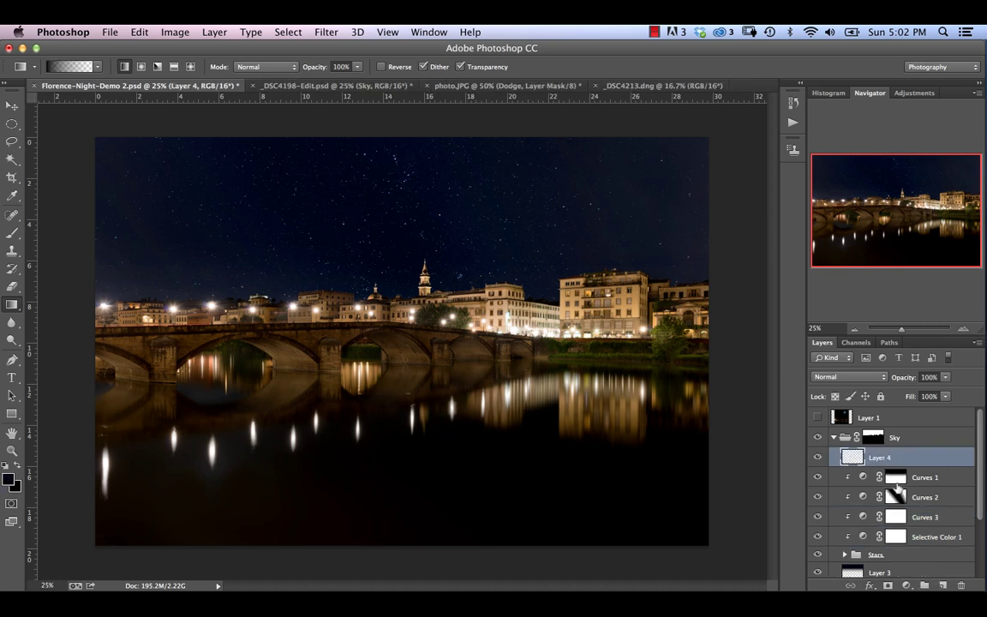
{"action": "left_click", "coordinate": [921, 461], "text": "alt"}
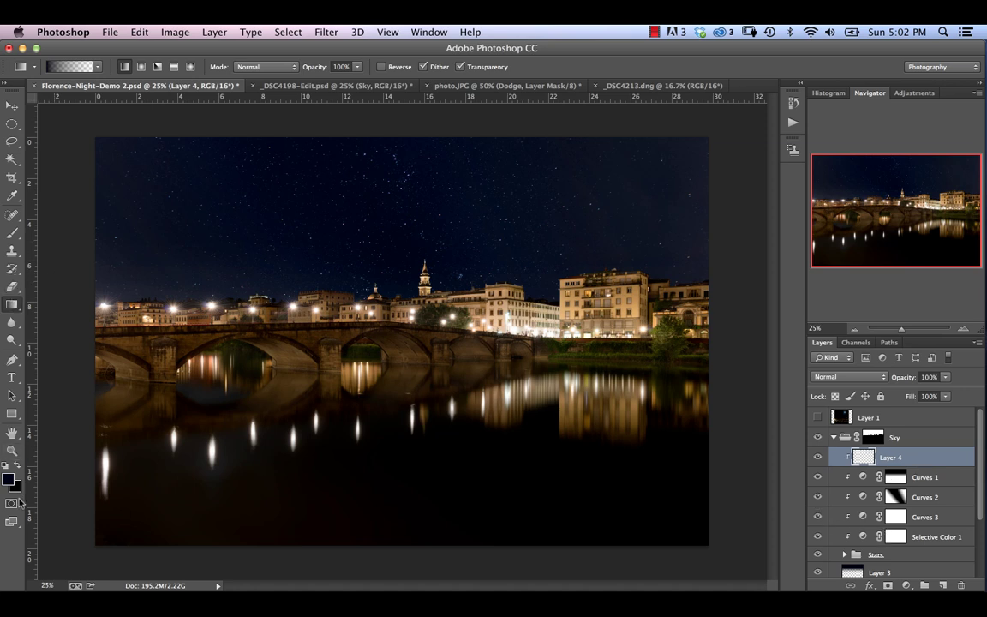
{"action": "left_click", "coordinate": [8, 479]}
{"action": "mouse_move", "coordinate": [426, 306]}
{"action": "left_mouse_down"}
{"action": "mouse_move", "coordinate": [447, 293]}
{"action": "mouse_move", "coordinate": [433, 287]}
{"action": "mouse_move", "coordinate": [441, 275]}
{"action": "left_mouse_up"}
{"action": "left_click", "coordinate": [629, 185]}
{"action": "left_click_drag", "start_coordinate": [398, 358], "coordinate": [398, 241]}
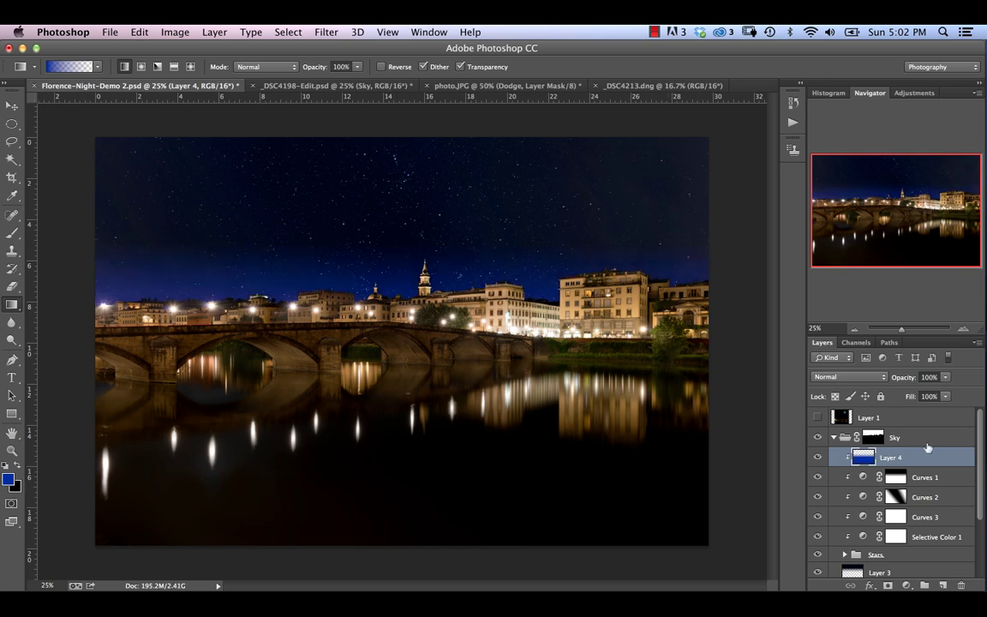
Set the blue gradient layer's blend mode to Color and its opacity to 33%.
{"action": "left_click", "coordinate": [844, 377]}
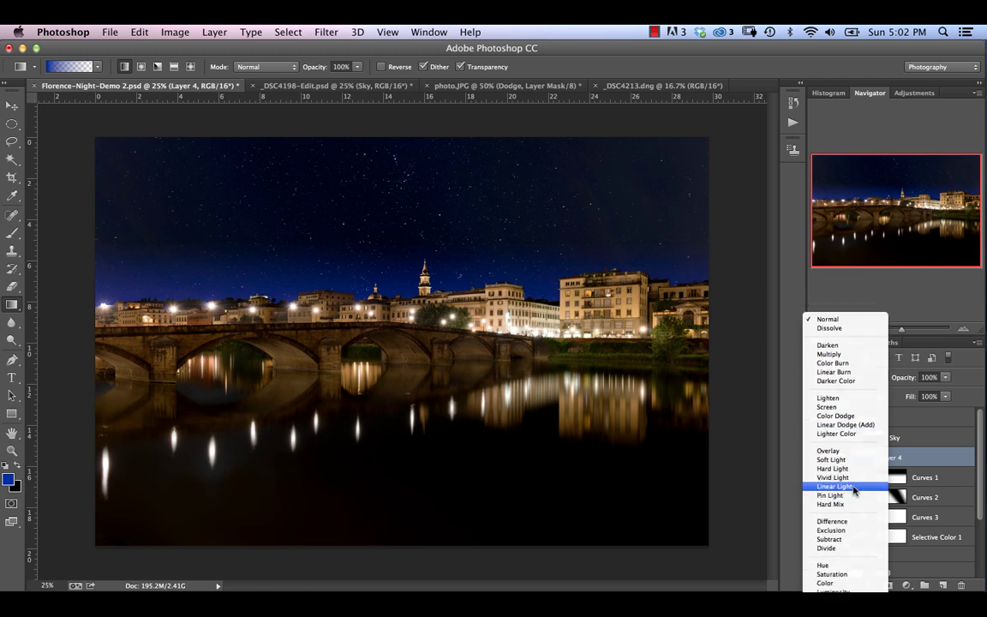
{"action": "left_click", "coordinate": [836, 583]}
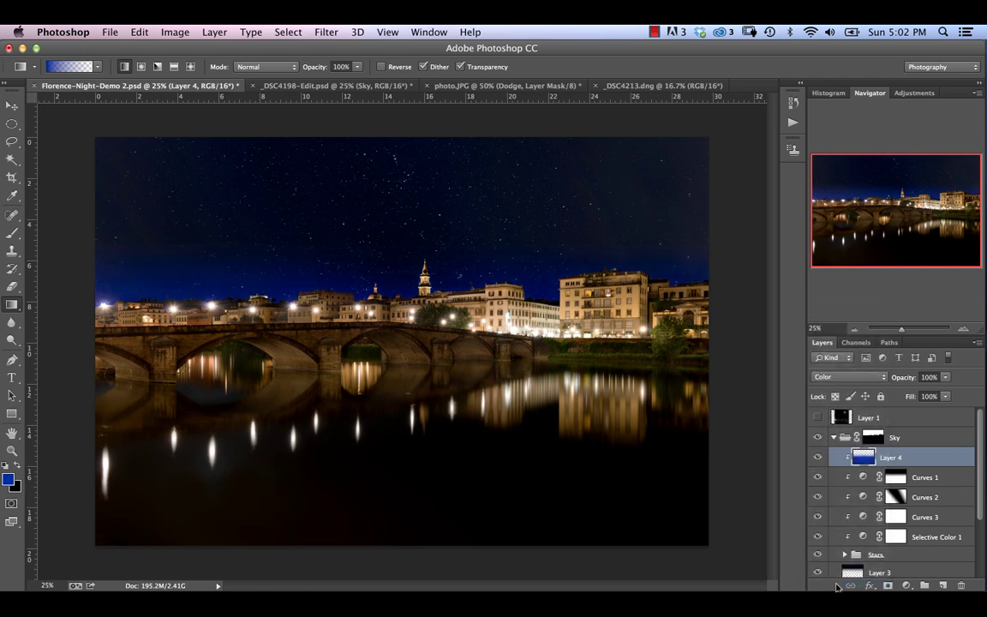
{"action": "left_click_drag", "start_coordinate": [903, 377], "coordinate": [861, 384]}
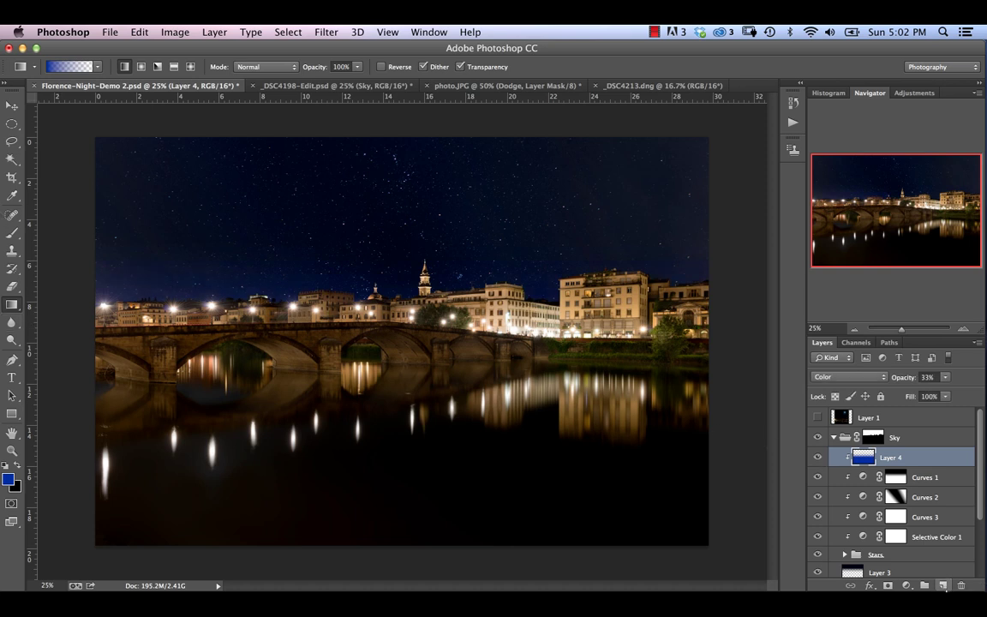
Add a clipped layer above the blue gradient layer and set the foreground color to purple with a hue of 265°.
{"action": "key", "text": "ctrl+shift+alt+n"}
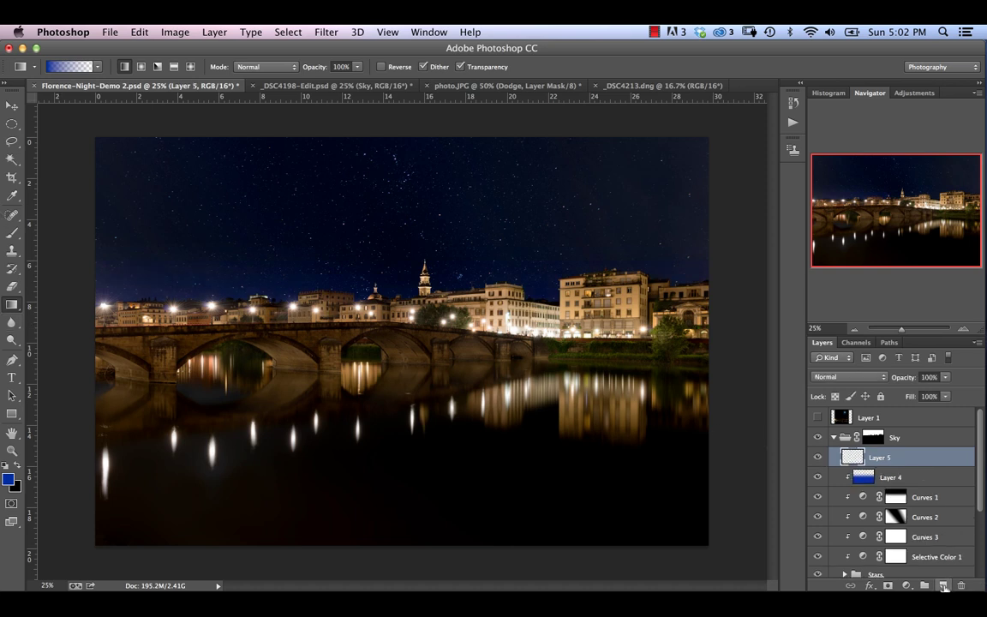
{"action": "left_click", "coordinate": [899, 463], "text": "alt"}
{"action": "left_click", "coordinate": [9, 477]}
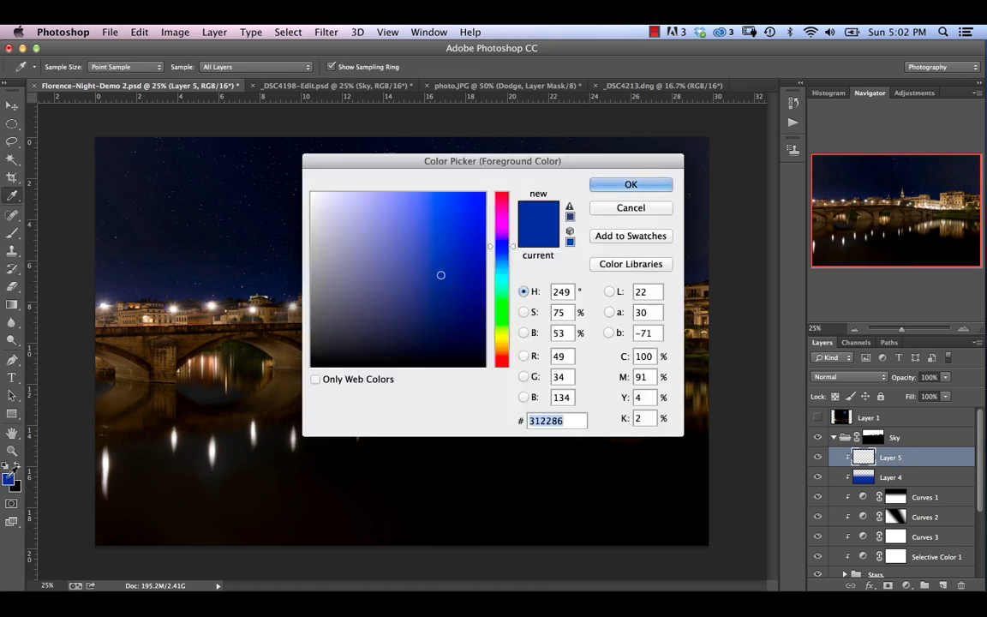
{"action": "left_click", "coordinate": [515, 246]}
{"action": "left_click_drag", "start_coordinate": [513, 242], "coordinate": [514, 239]}
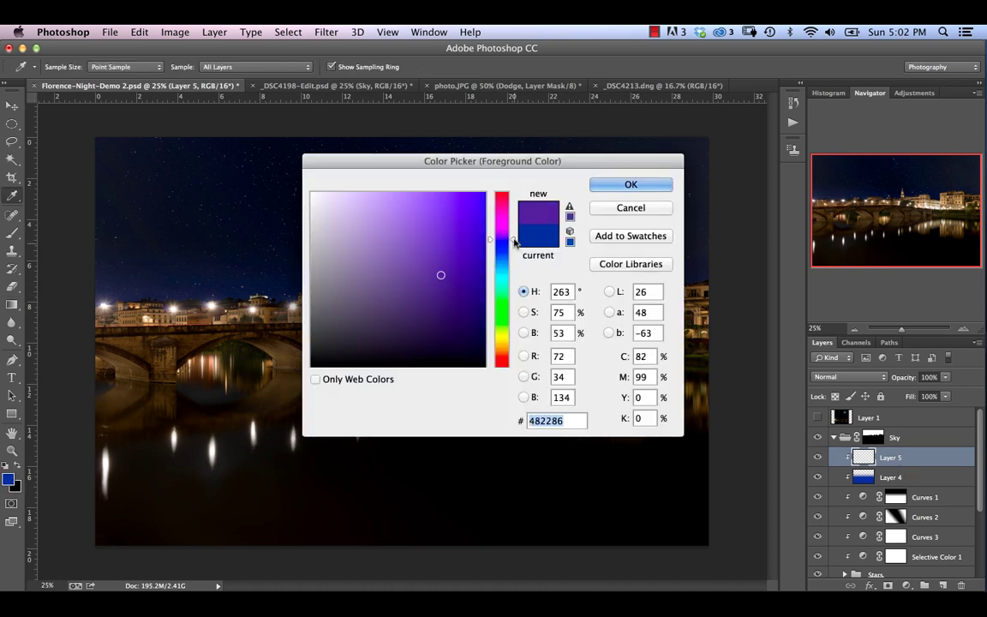
{"action": "left_click", "coordinate": [631, 185]}
Draw purple-to-transparent linear gradients on the new layer, one diagonally from the lower-left skyline and one upward from the middle of the bridge.
{"action": "key", "text": "g"}
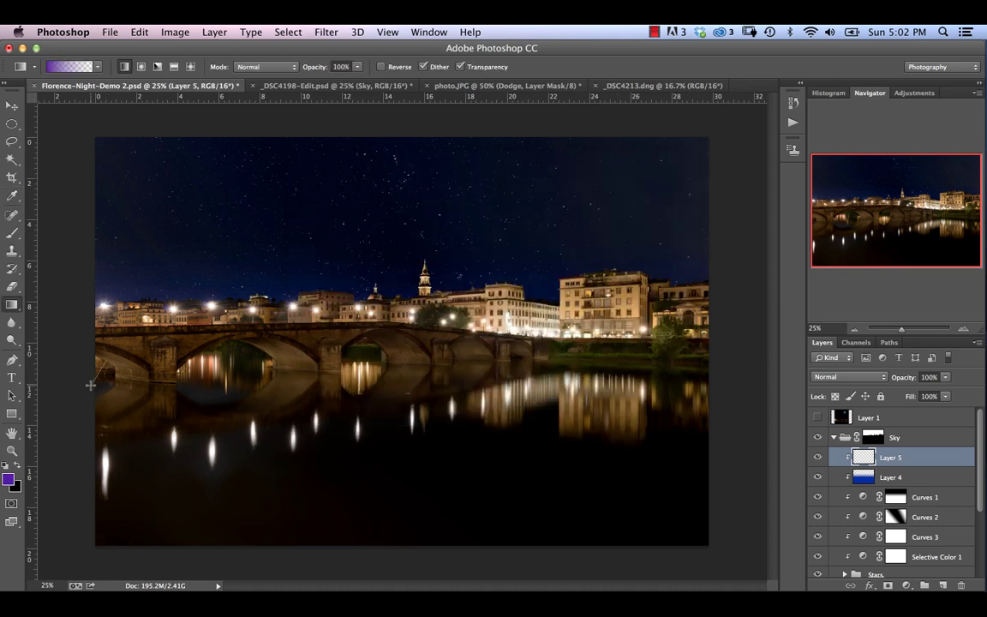
{"action": "left_click_drag", "start_coordinate": [90, 386], "coordinate": [145, 220]}
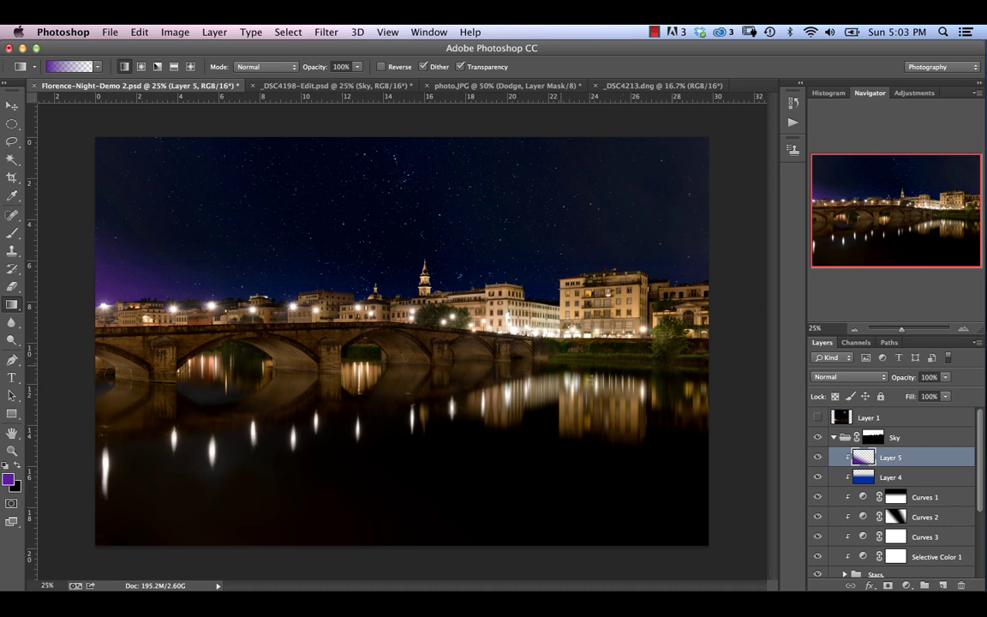
{"action": "left_click_drag", "start_coordinate": [385, 335], "coordinate": [384, 274]}
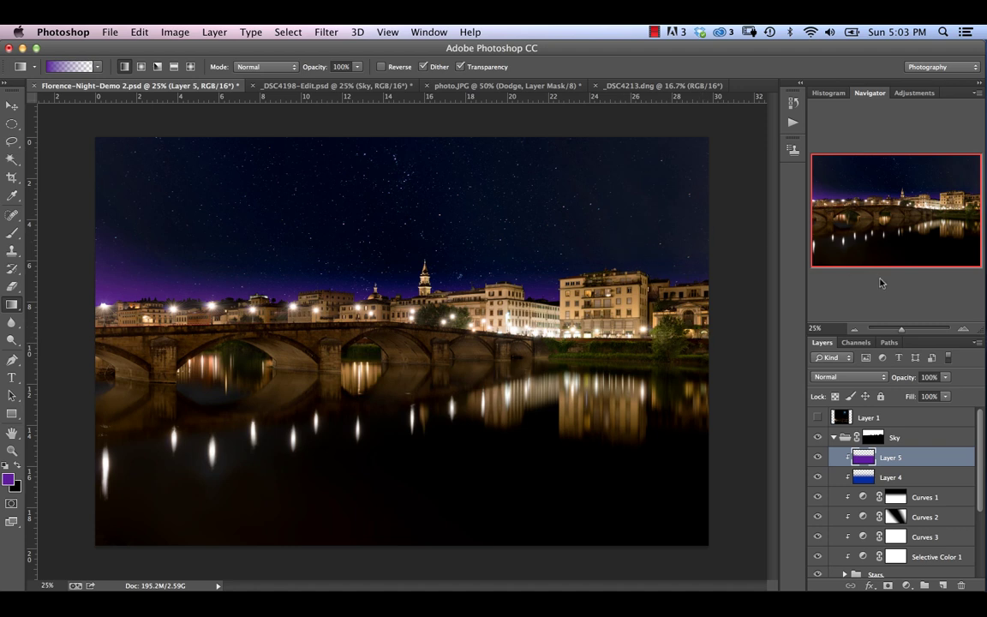
Soften the purple gradient layer with a Gaussian Blur radius of about 147 pixels.
{"action": "left_click", "coordinate": [320, 32]}
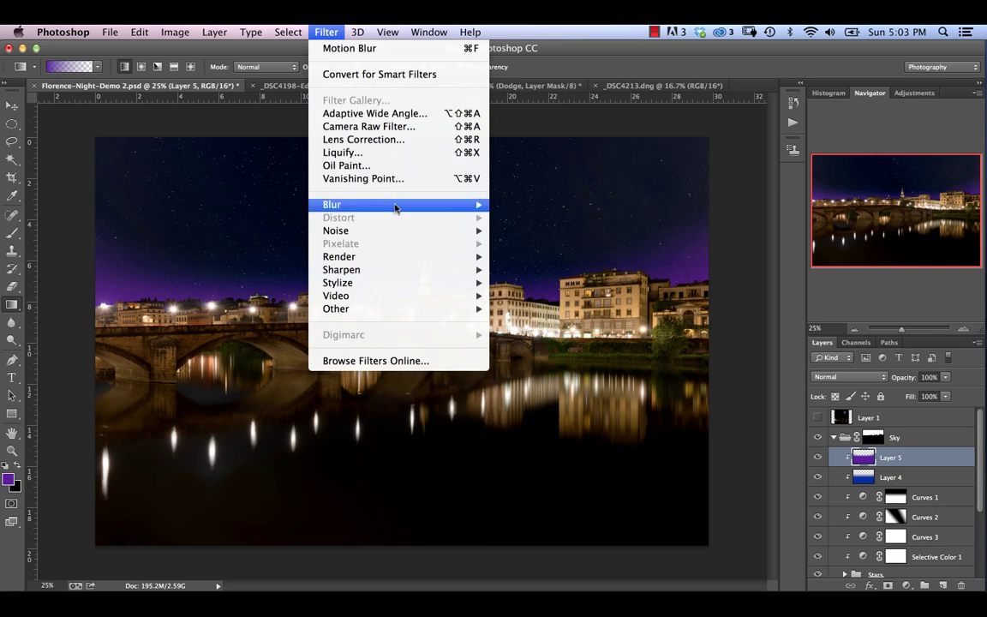
{"action": "mouse_move", "coordinate": [395, 207]}
{"action": "left_click", "coordinate": [523, 308]}
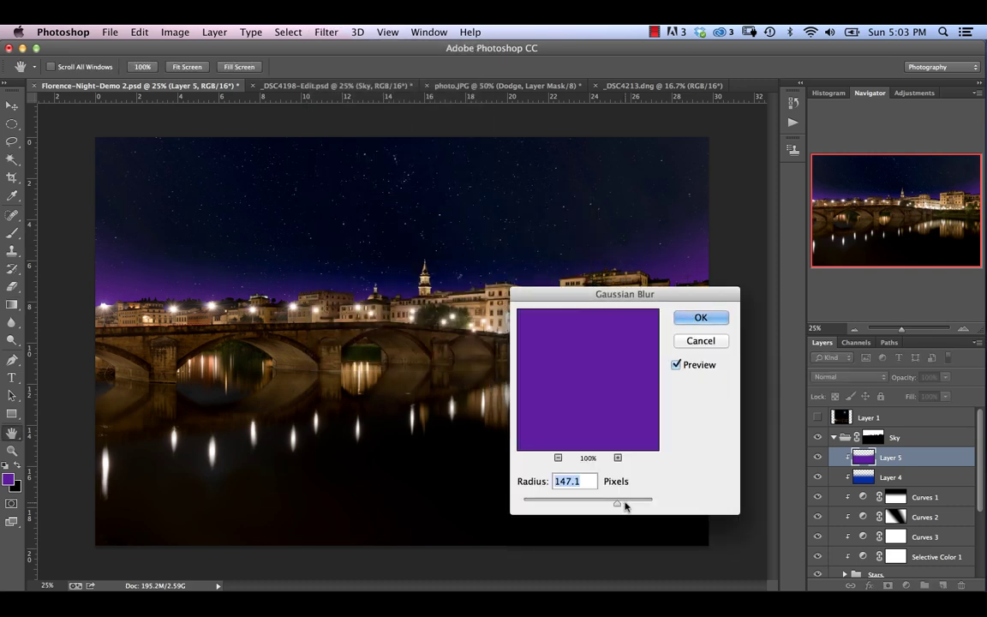
{"action": "left_click_drag", "start_coordinate": [624, 505], "coordinate": [622, 505]}
{"action": "left_click", "coordinate": [701, 318]}
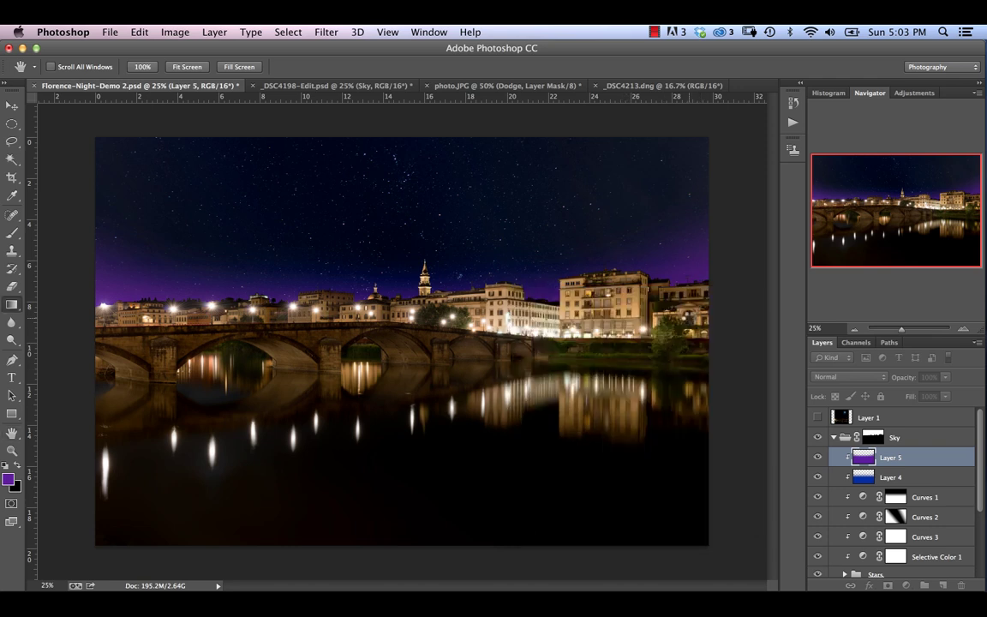
Move the purple gradient layer slightly down so its glow stays close to the skyline.
{"action": "key", "text": "g"}
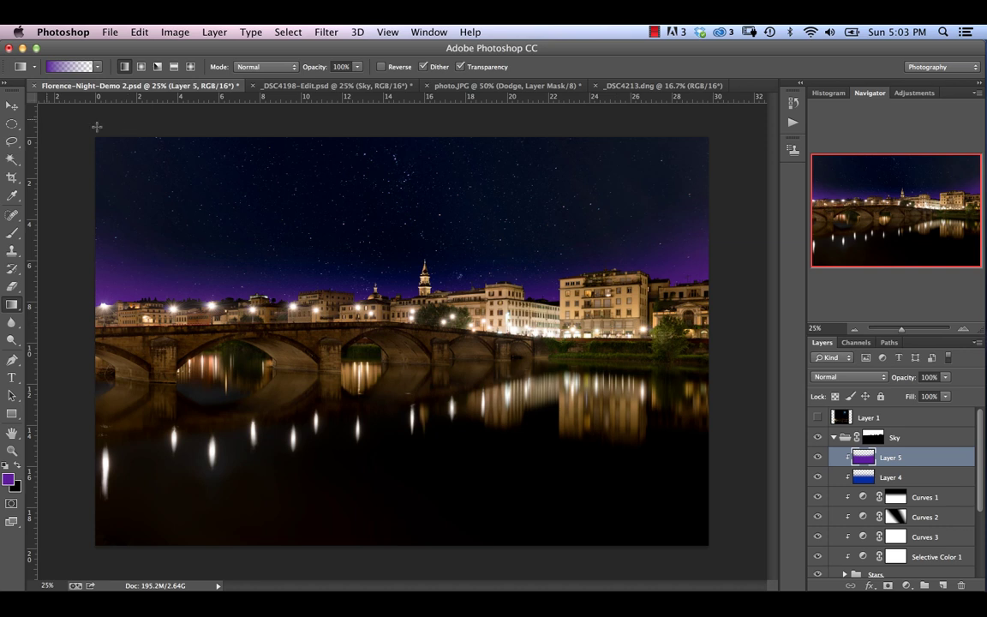
{"action": "left_click", "coordinate": [13, 105]}
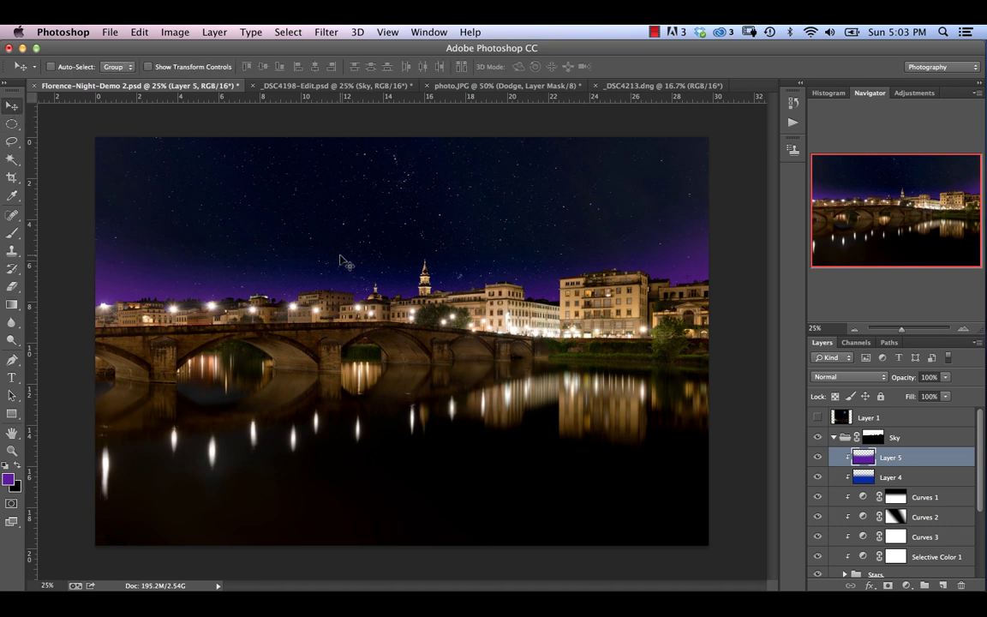
{"action": "left_click_drag", "start_coordinate": [340, 261], "coordinate": [340, 275]}
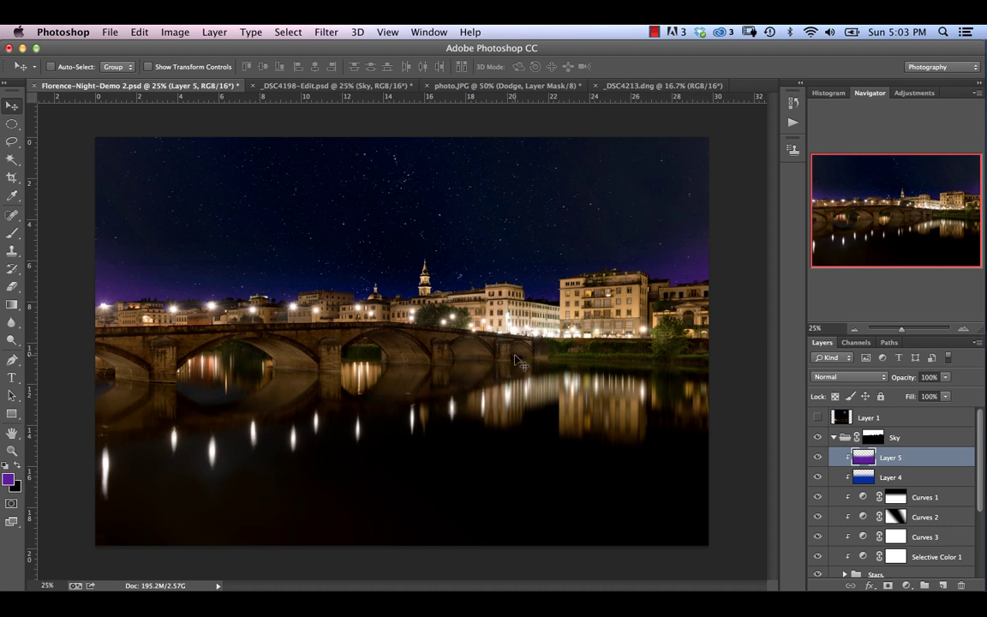
{"action": "left_click_drag", "start_coordinate": [480, 316], "coordinate": [484, 364]}
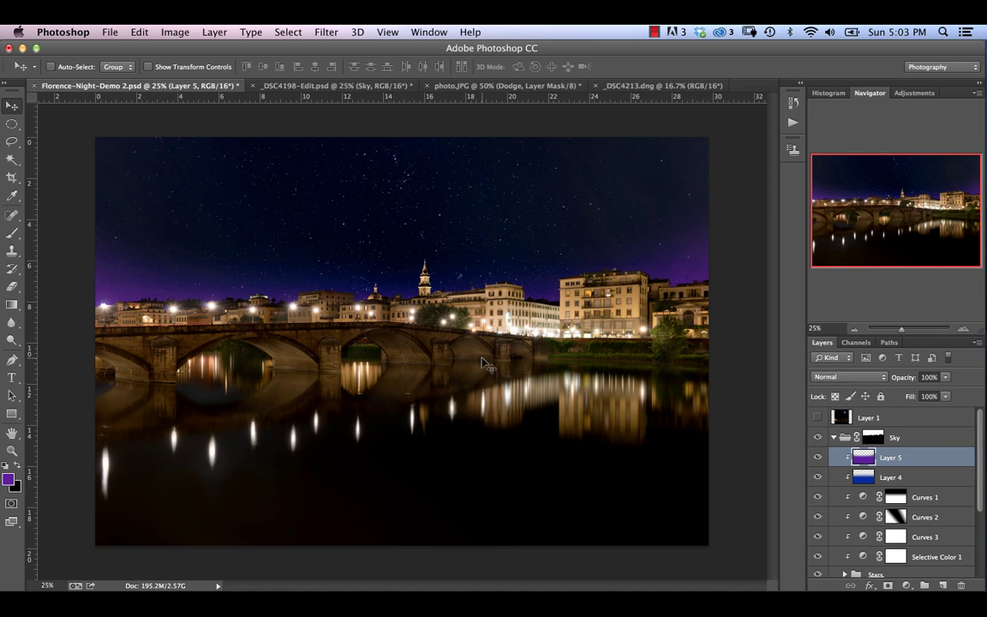
Set the purple gradient layer's blend mode to Color and its opacity to 20%, and compare the sky with and without it.
{"action": "left_click", "coordinate": [849, 377]}
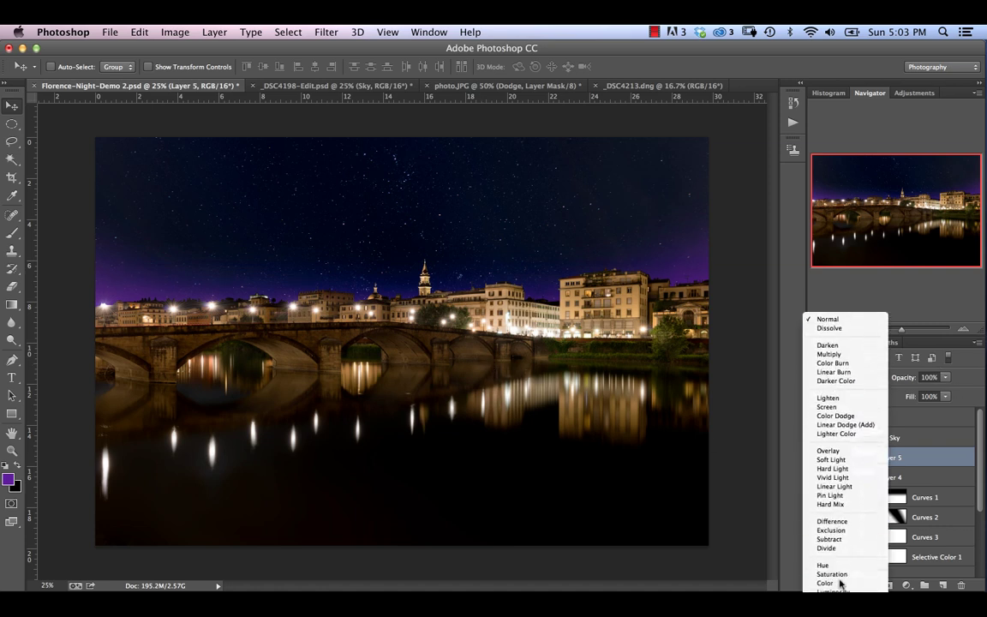
{"action": "left_click", "coordinate": [828, 583]}
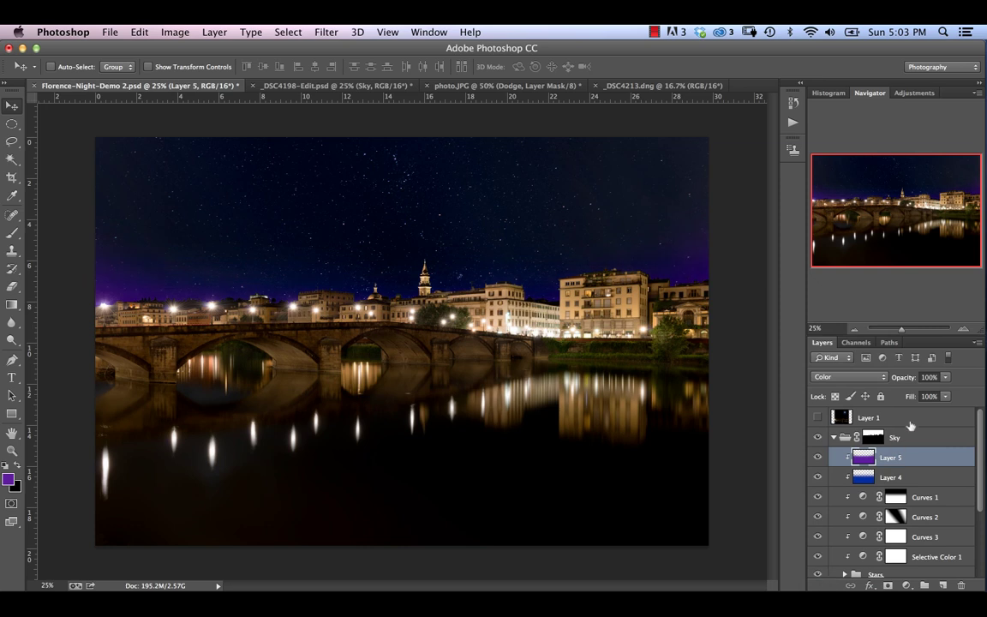
{"action": "left_click_drag", "start_coordinate": [904, 377], "coordinate": [856, 384]}
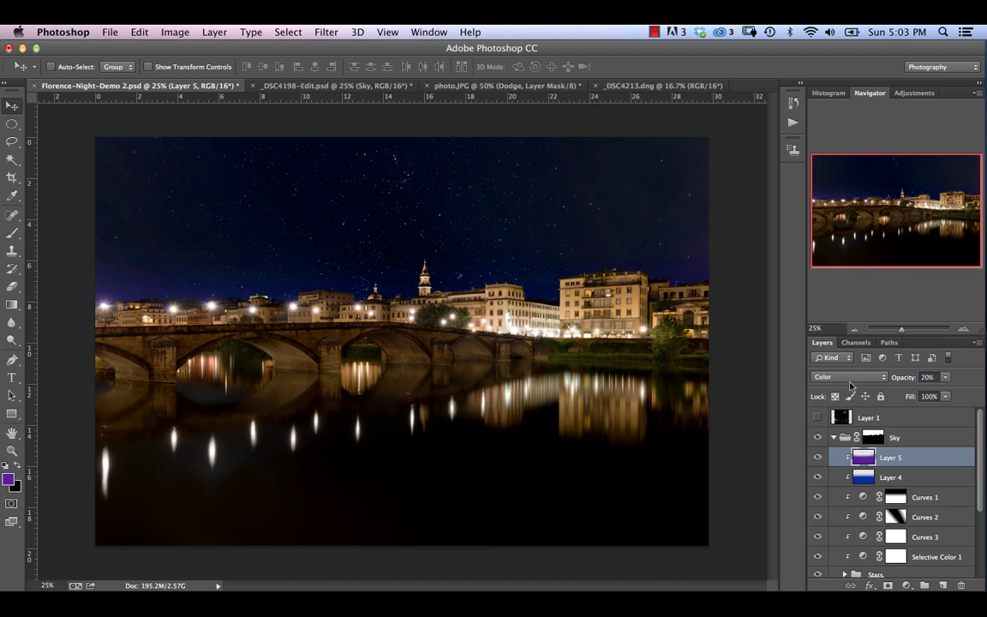
{"action": "left_click", "coordinate": [819, 458]}
{"action": "left_click", "coordinate": [819, 459]}
Add a clipped layer above the purple gradient layer and switch the Gradient tool to radial.
{"action": "left_click", "coordinate": [941, 586]}
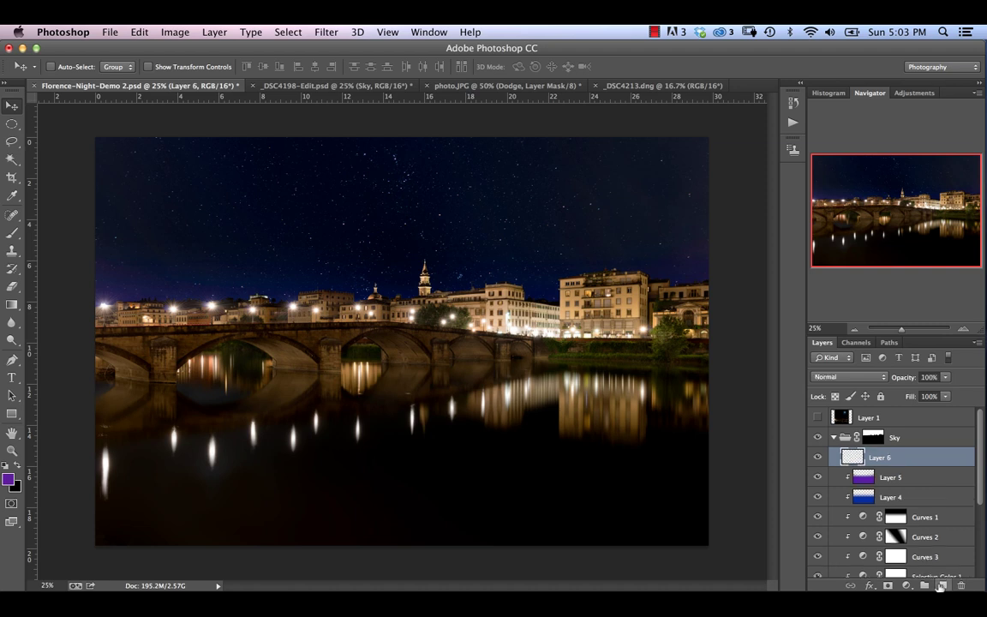
{"action": "left_click", "coordinate": [904, 463], "text": "alt"}
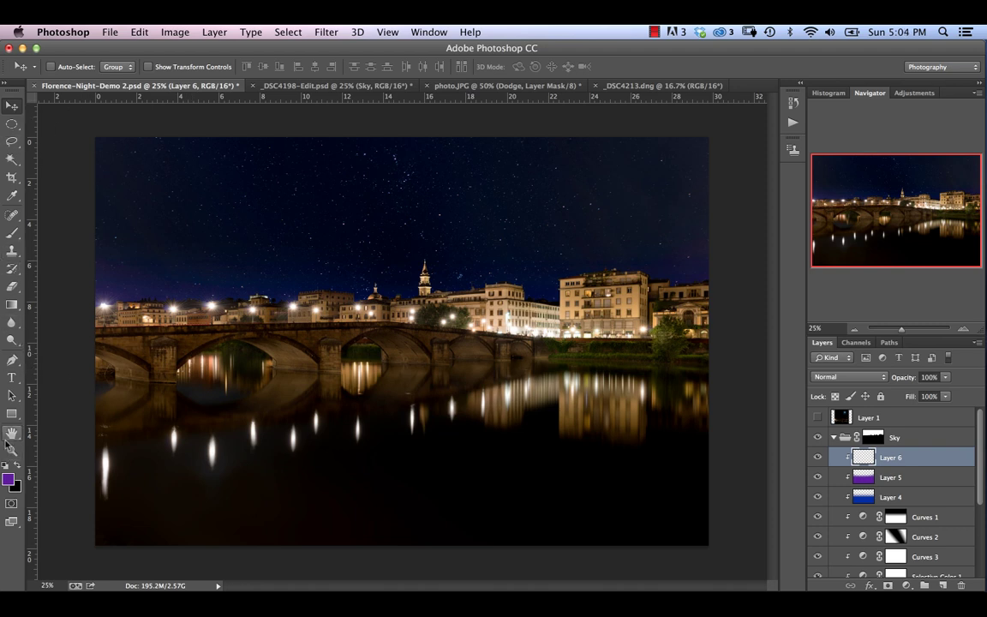
{"action": "key", "text": "g"}
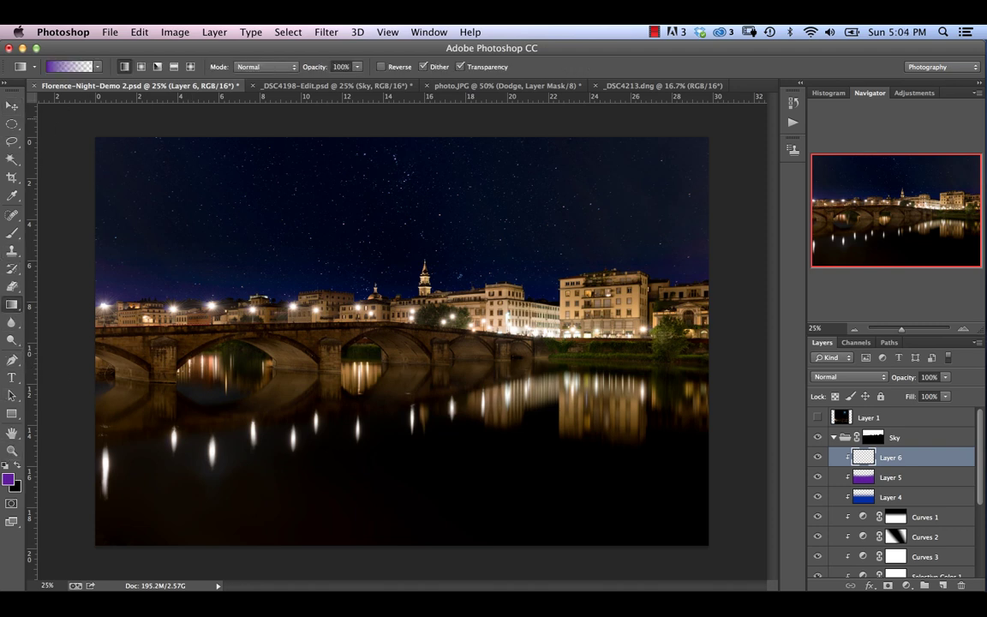
{"action": "left_click", "coordinate": [140, 66]}
Undo a trial purple radial gradient and draw a white one centered on the bridge, reaching into the sky behind the tower.
{"action": "left_click_drag", "start_coordinate": [412, 341], "coordinate": [408, 224]}
{"action": "key", "text": "super+z"}
{"action": "left_click", "coordinate": [9, 480]}
{"action": "left_click_drag", "start_coordinate": [343, 282], "coordinate": [289, 117]}
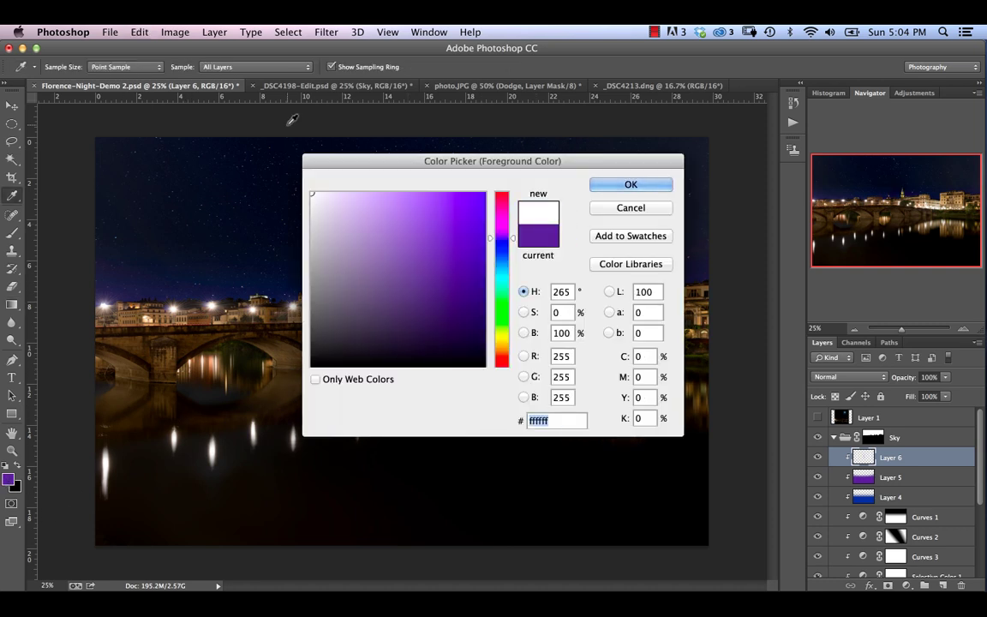
{"action": "left_click", "coordinate": [626, 185]}
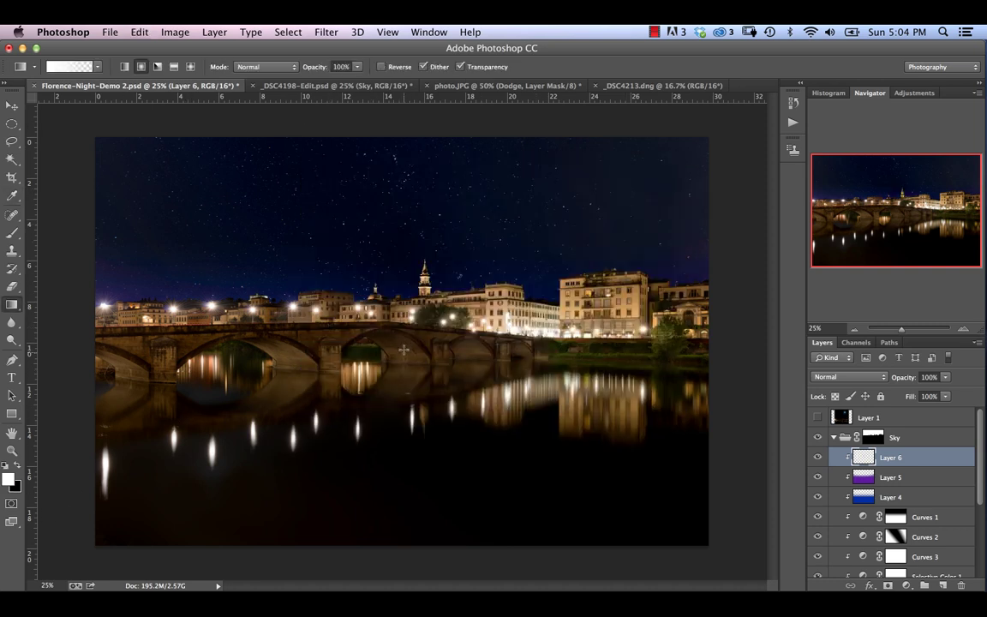
{"action": "left_click_drag", "start_coordinate": [405, 354], "coordinate": [406, 229]}
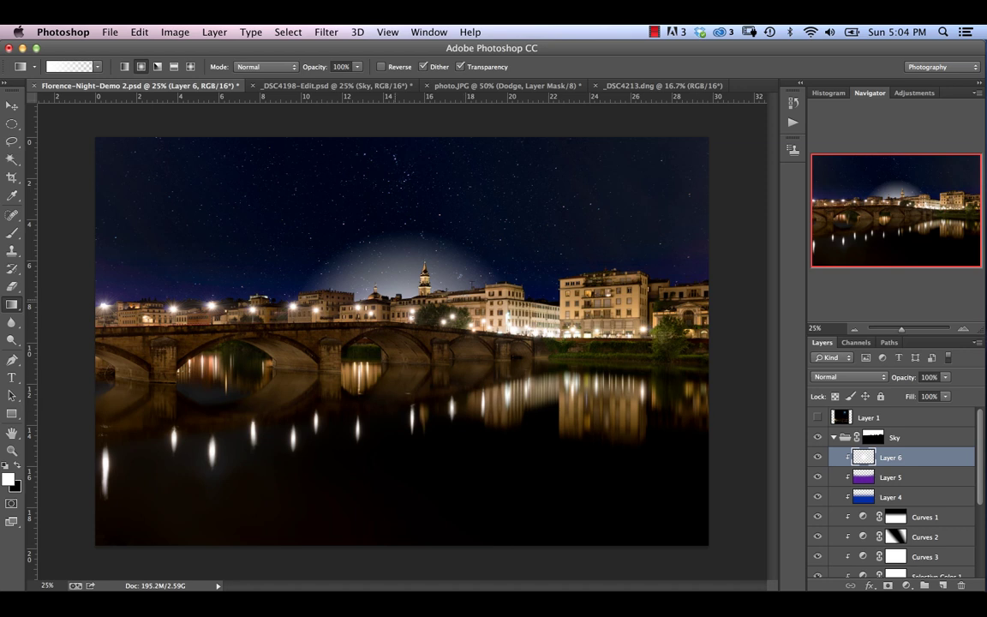
Transform the white radial glow layer, widening it to about 151% around its center and shifting it slightly up.
{"action": "key", "text": "super+t"}
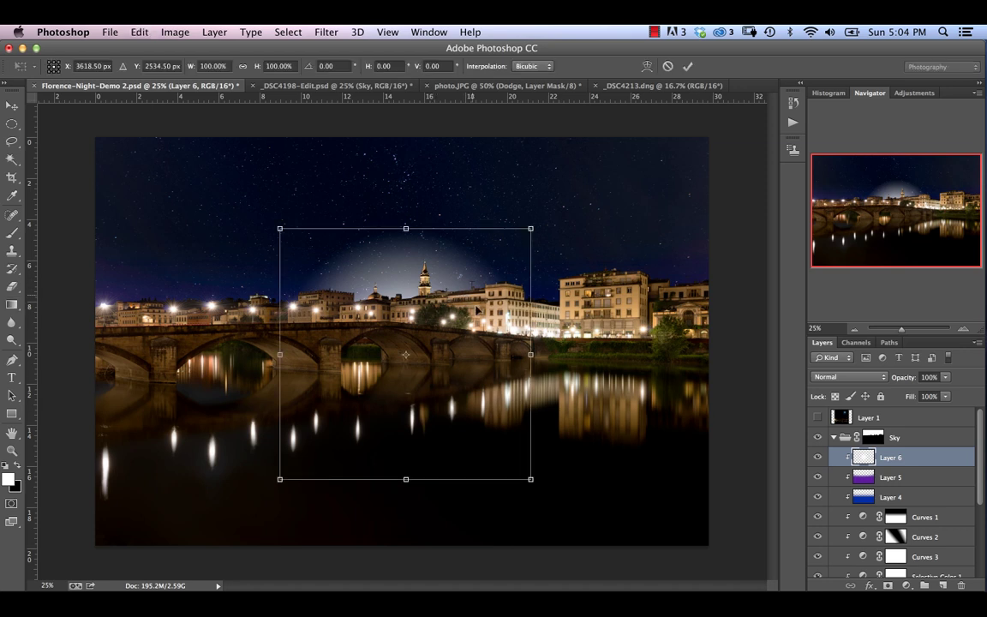
{"action": "right_click", "coordinate": [527, 341]}
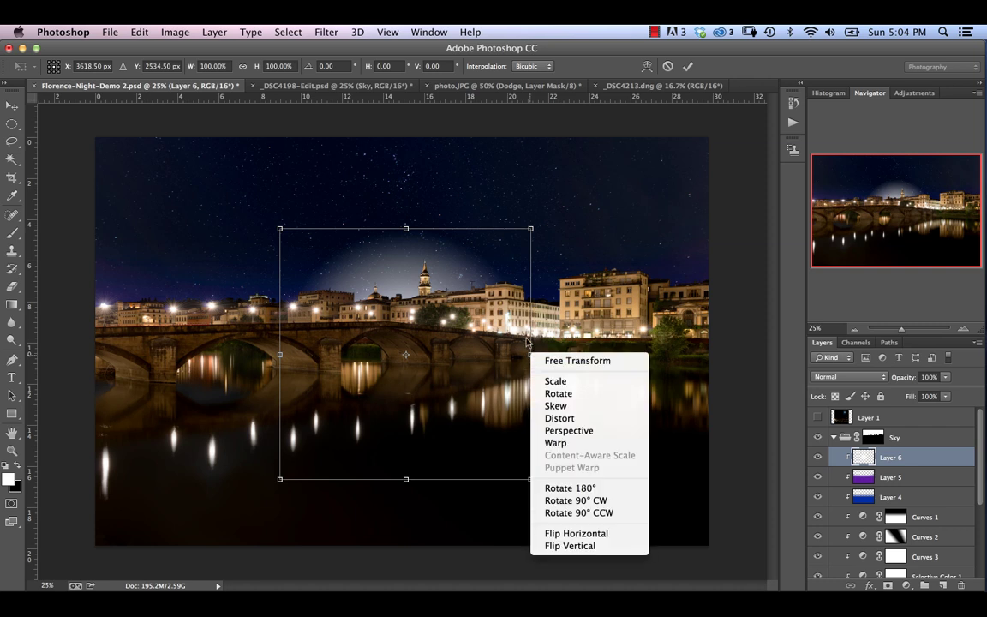
{"action": "left_click", "coordinate": [531, 344]}
{"action": "left_click_drag", "start_coordinate": [530, 354], "coordinate": [594, 350]}
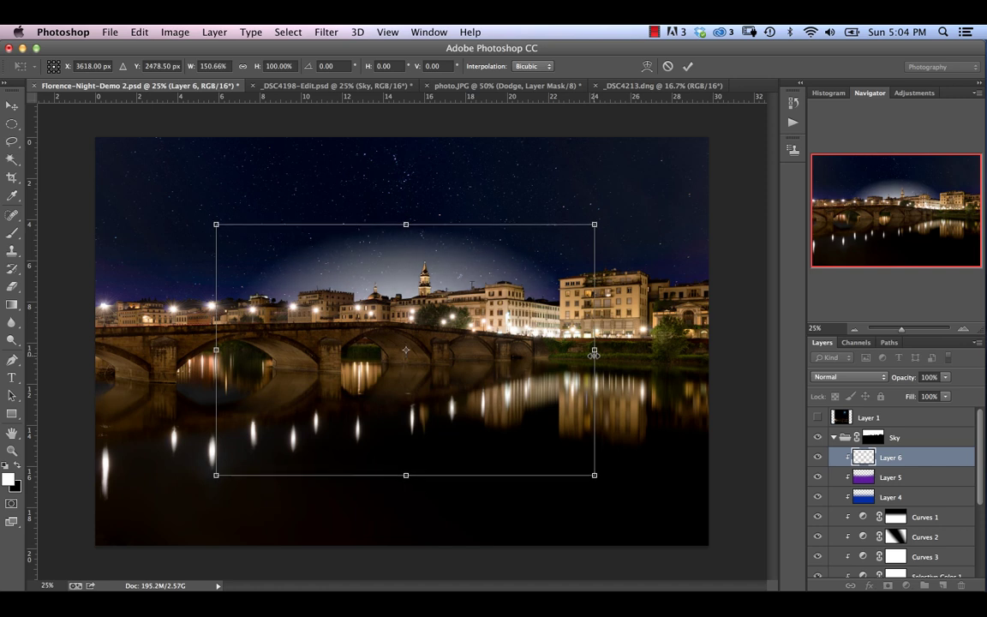
{"action": "key", "text": "Up"}
{"action": "key", "text": "Up"}
{"action": "key", "text": "Up"}
{"action": "key", "text": "Up"}
{"action": "key", "text": "Up"}
{"action": "key", "text": "Up"}
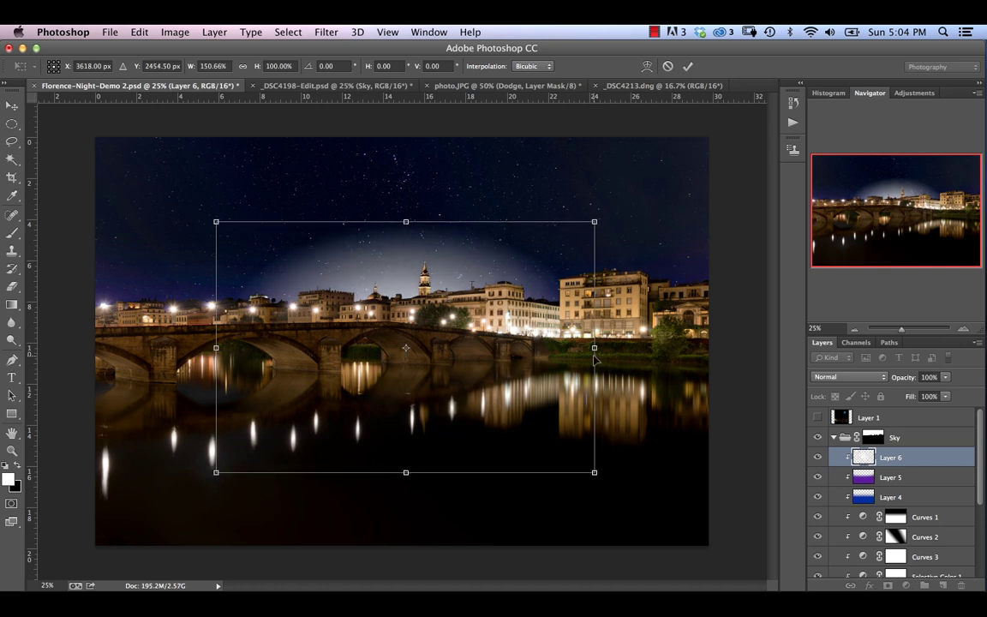
{"action": "key", "text": "Return"}
Reapply the last Gaussian Blur to the widened white glow layer.
{"action": "key", "text": "g"}
{"action": "left_click", "coordinate": [327, 31]}
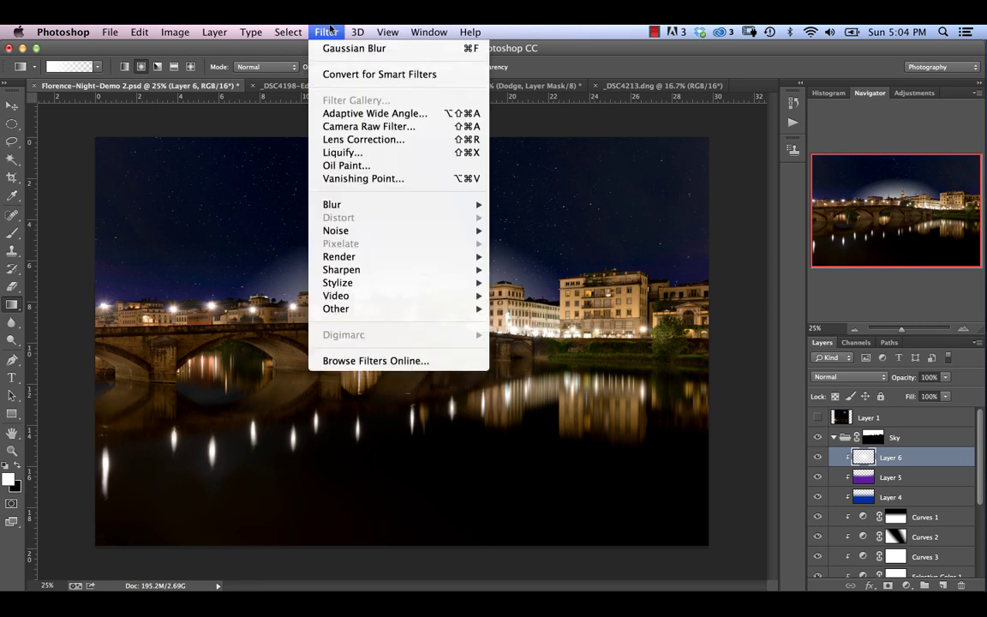
{"action": "left_click", "coordinate": [338, 49]}
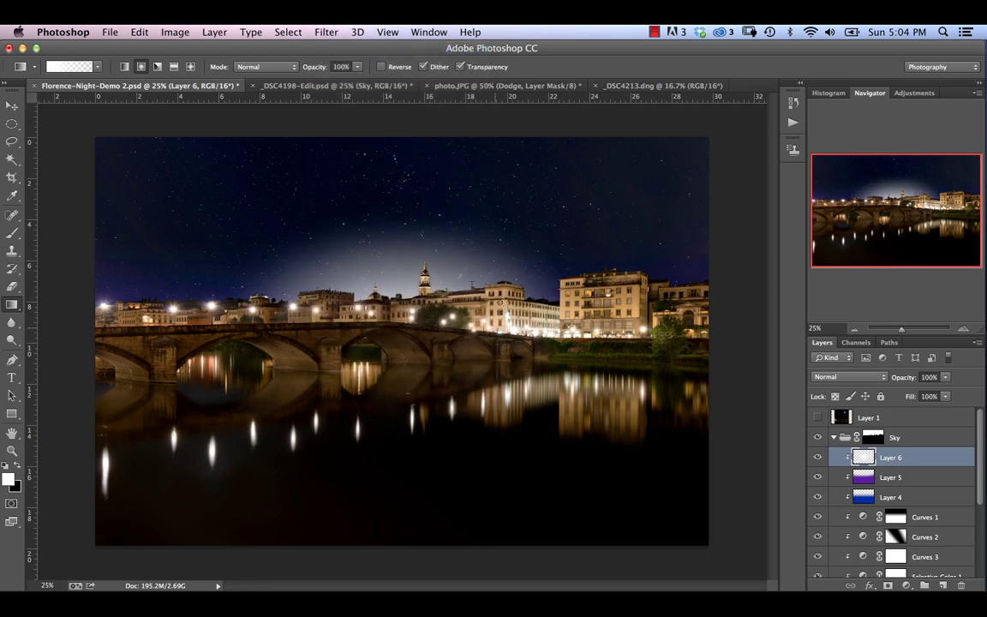
Set the white glow layer's blend mode to Luminosity and its opacity to 21%, and compare the sky with and without it.
{"action": "left_click", "coordinate": [875, 378]}
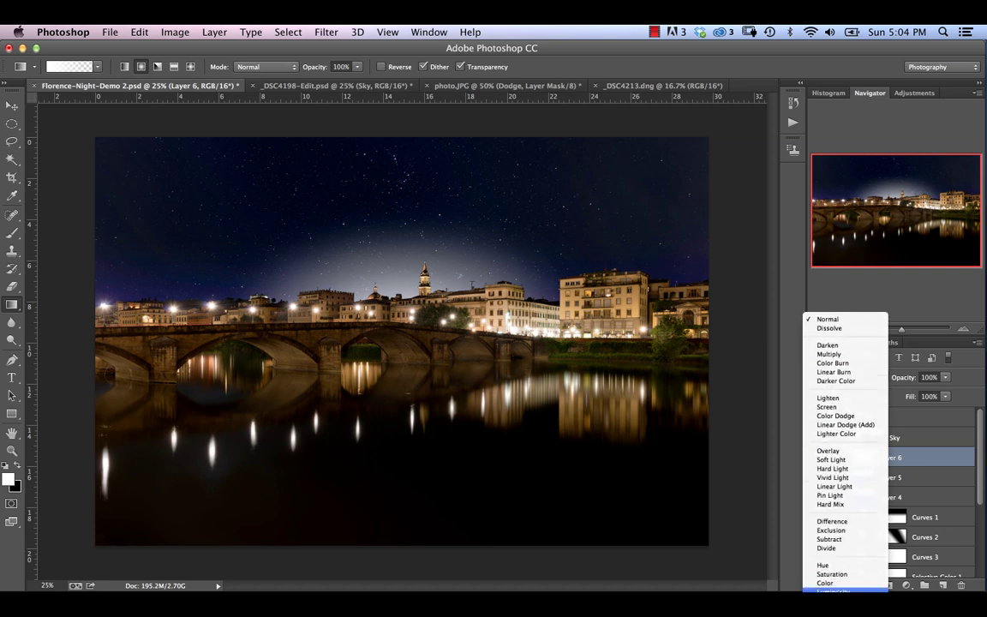
{"action": "left_click", "coordinate": [833, 592]}
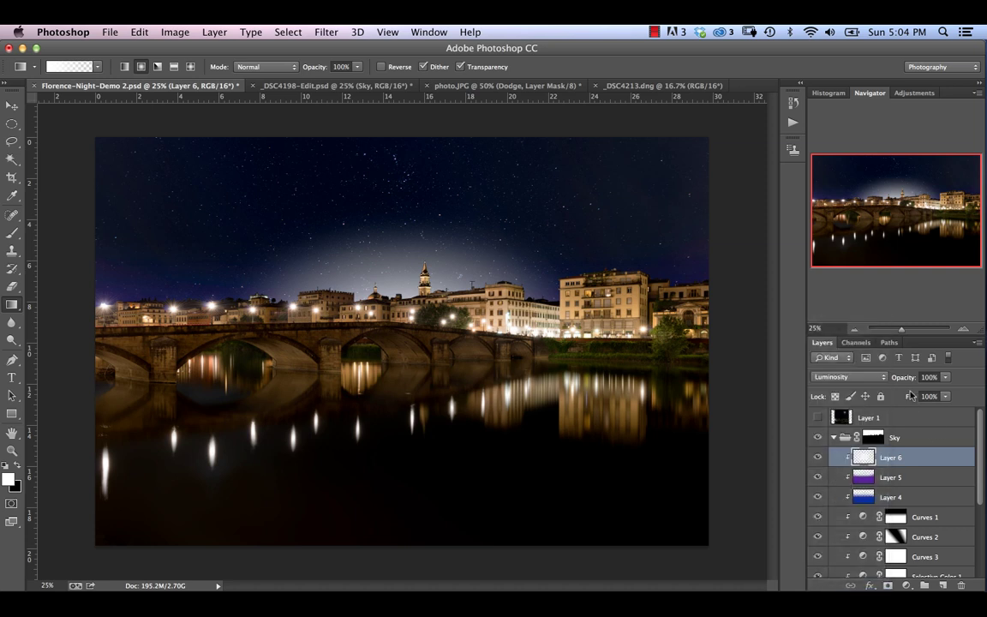
{"action": "left_click_drag", "start_coordinate": [911, 378], "coordinate": [771, 354]}
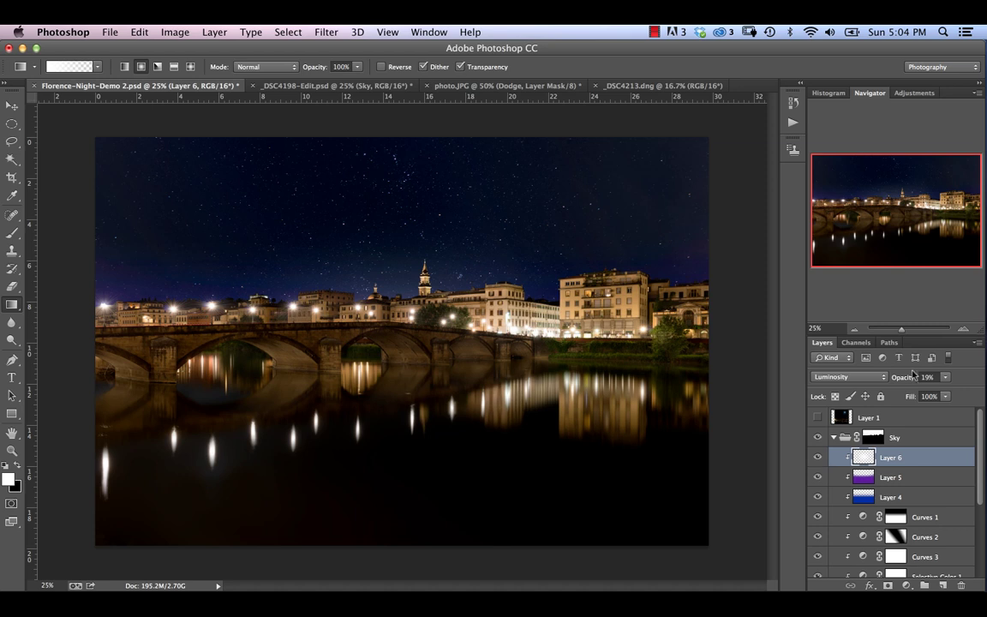
{"action": "left_click_drag", "start_coordinate": [914, 374], "coordinate": [901, 383]}
{"action": "left_click", "coordinate": [817, 459]}
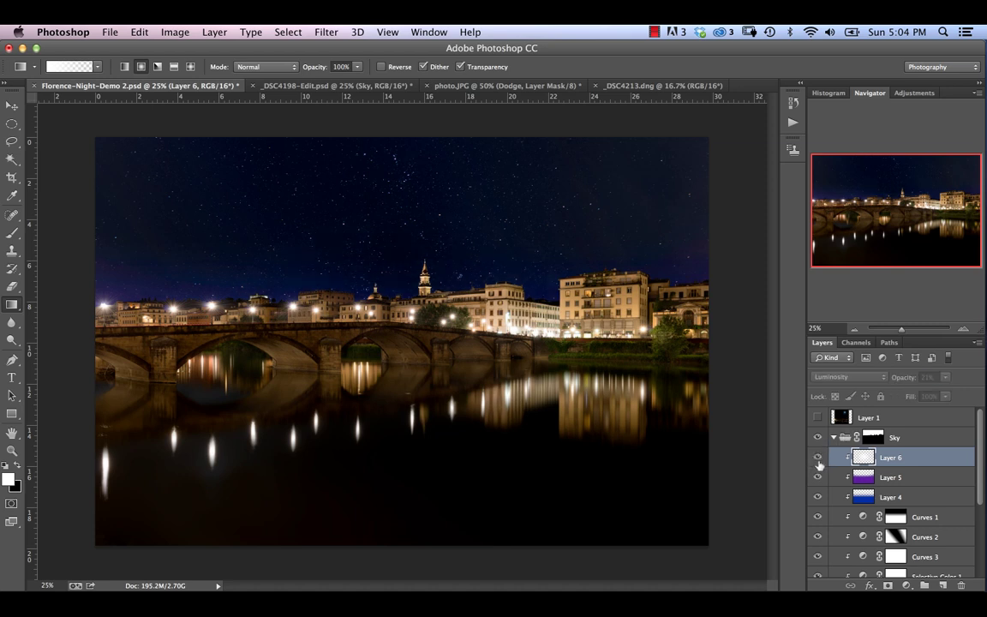
{"action": "left_click", "coordinate": [818, 459]}
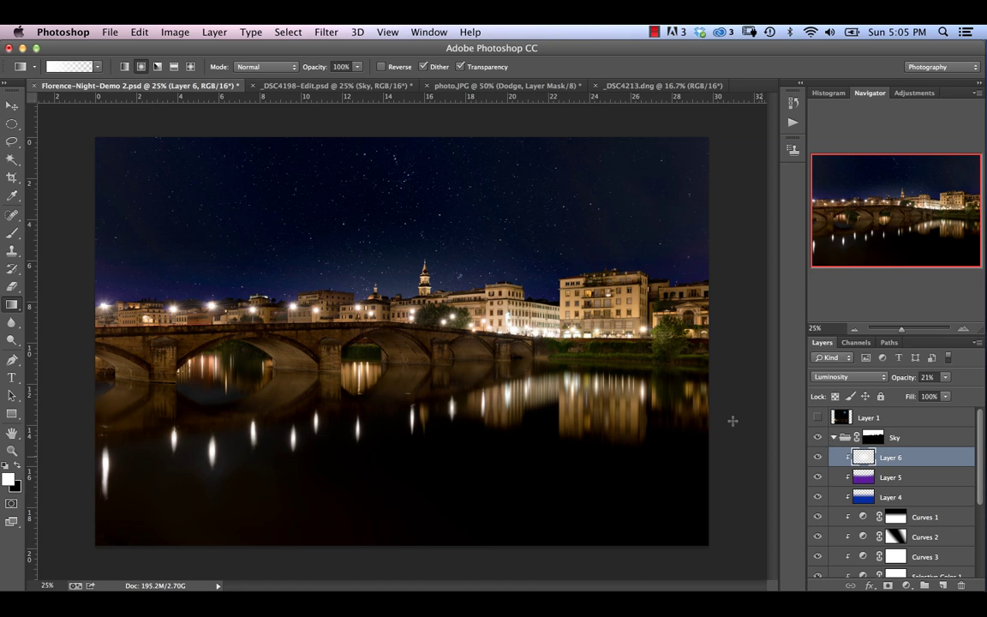
Add a new layer above the white glow and draw a short curved diagonal Pen path from above the image edge into the upper sky.
{"action": "left_click", "coordinate": [943, 586]}
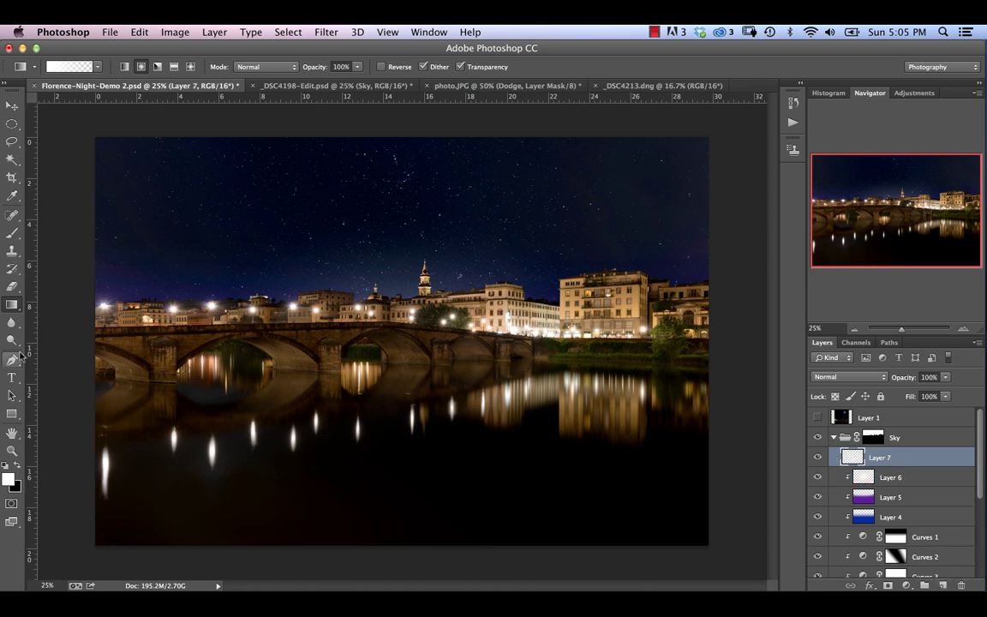
{"action": "left_click", "coordinate": [12, 360]}
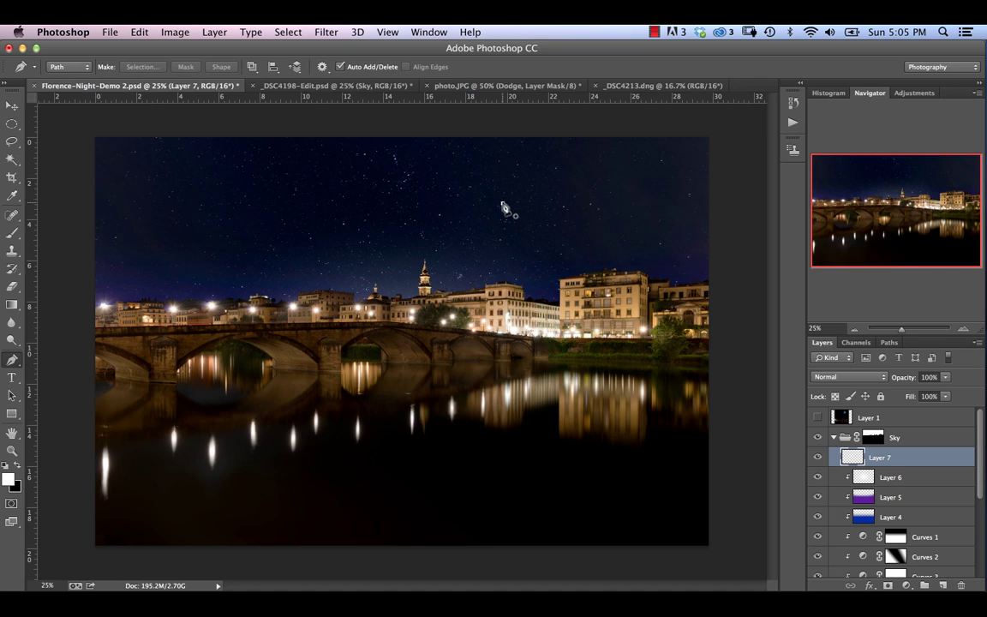
{"action": "left_click_drag", "start_coordinate": [502, 203], "coordinate": [509, 218]}
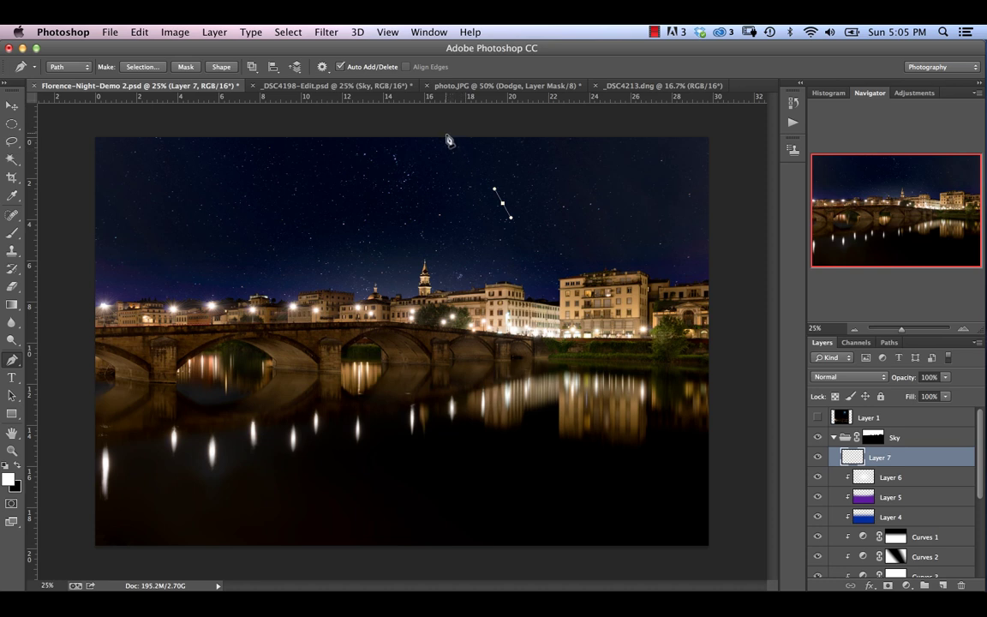
{"action": "left_click_drag", "start_coordinate": [453, 138], "coordinate": [426, 114]}
{"action": "left_click_drag", "start_coordinate": [503, 208], "coordinate": [494, 188]}
Set the Brush to 100% flow, 90% hardness and 6 px size, and undo a test scribble in the sky.
{"action": "left_click", "coordinate": [13, 235]}
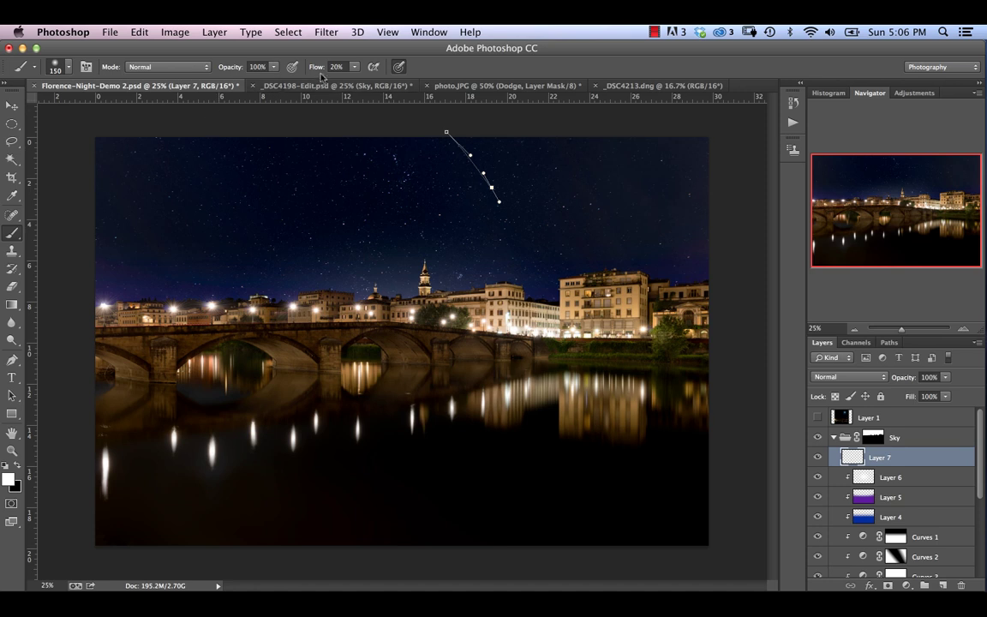
{"action": "left_click_drag", "start_coordinate": [315, 71], "coordinate": [343, 74]}
{"action": "left_click", "coordinate": [68, 68]}
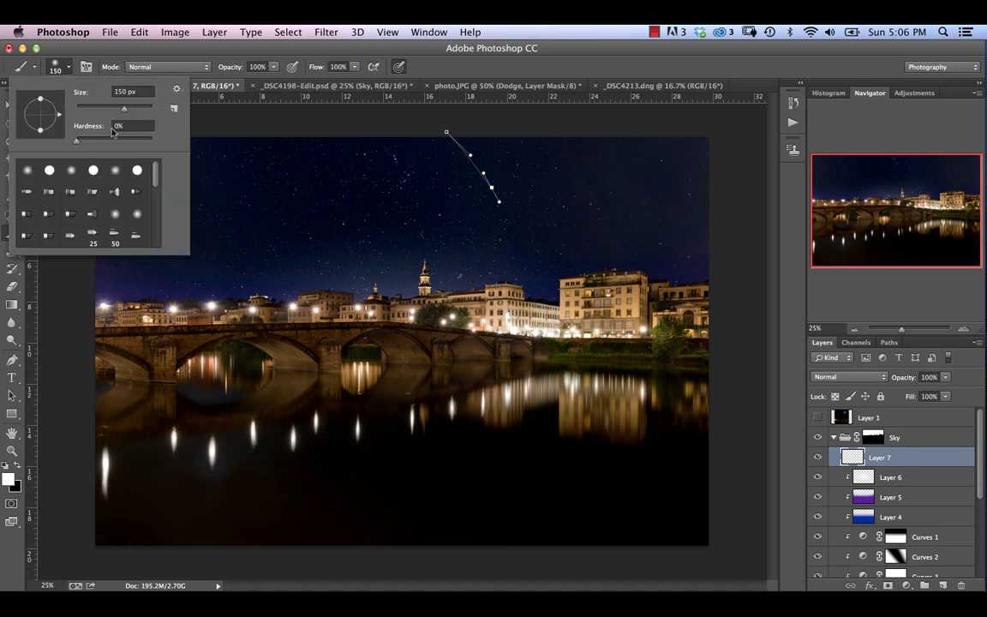
{"action": "left_click_drag", "start_coordinate": [115, 142], "coordinate": [133, 141]}
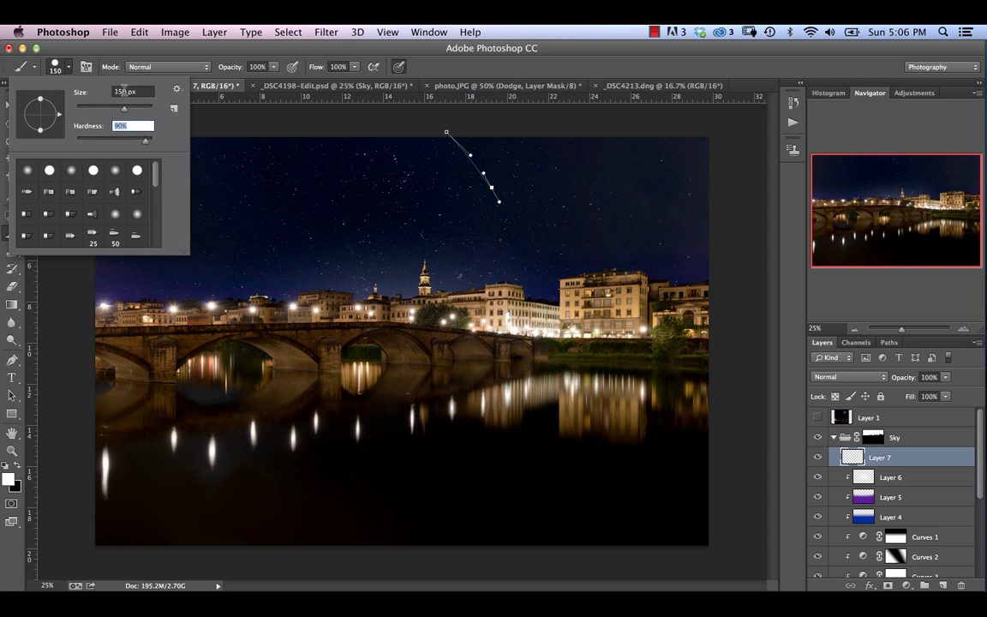
{"action": "left_click", "coordinate": [112, 92]}
{"action": "type", "text": "6"}
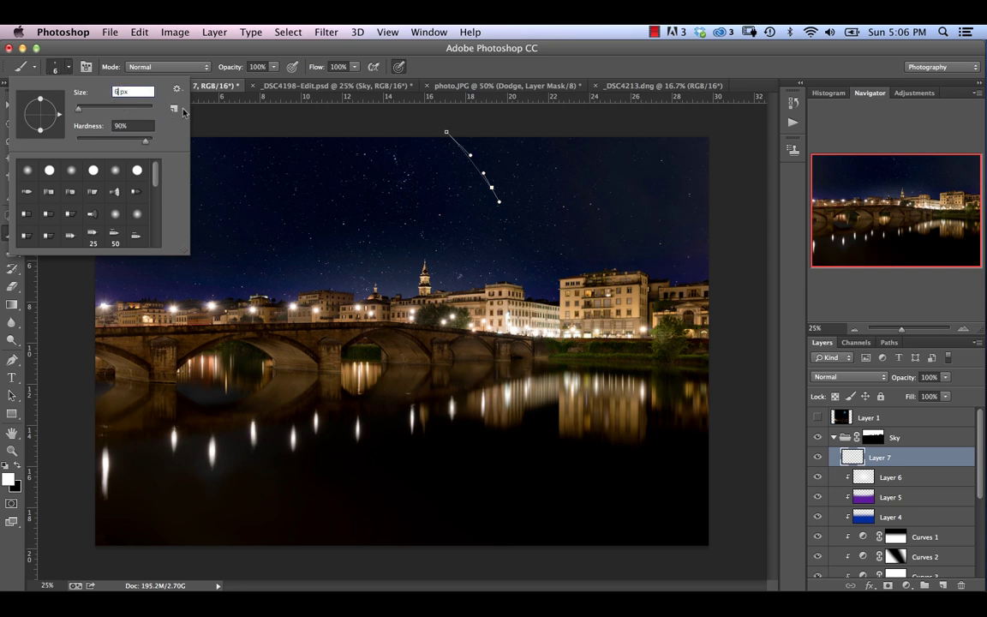
{"action": "key", "text": "Return"}
{"action": "mouse_move", "coordinate": [237, 246]}
{"action": "left_mouse_down"}
{"action": "mouse_move", "coordinate": [282, 196]}
{"action": "mouse_move", "coordinate": [334, 224]}
{"action": "left_mouse_up"}
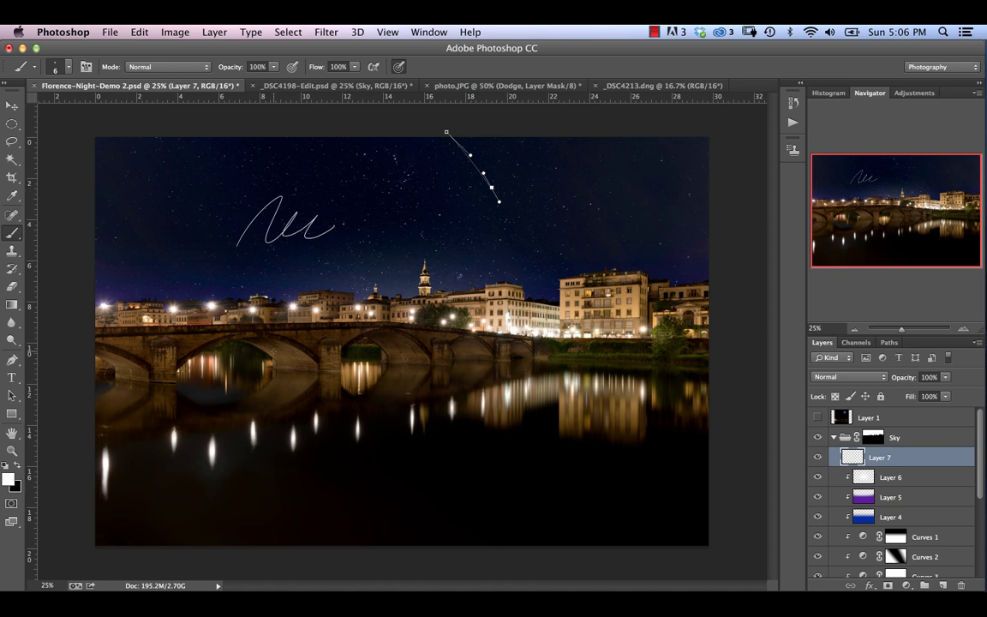
{"action": "key", "text": "super+z"}
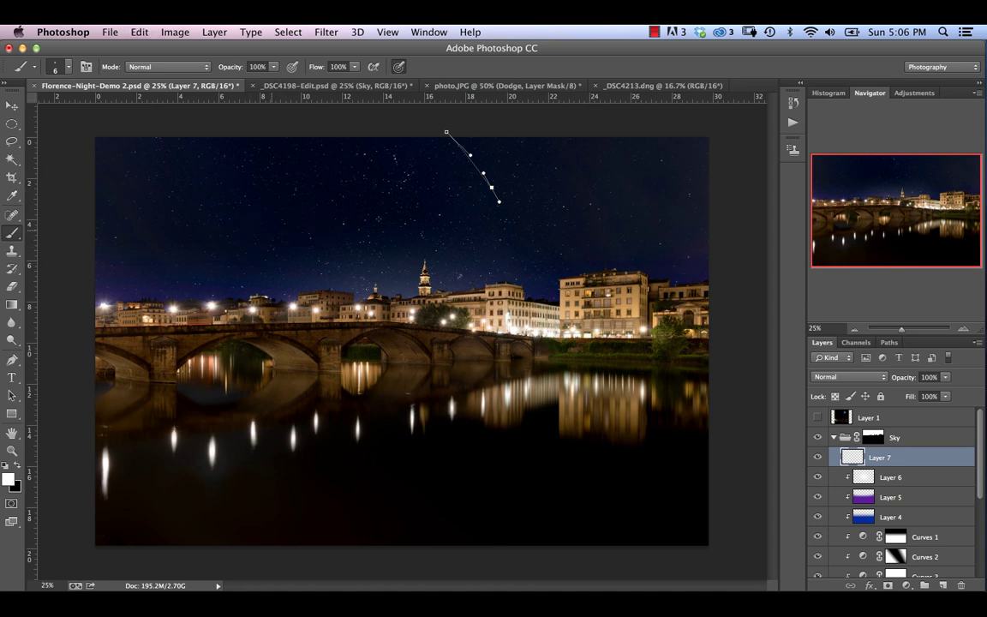
Stroke the curved path with the Brush and Simulate Pressure to make a tapered shooting star.
{"action": "left_click", "coordinate": [12, 361]}
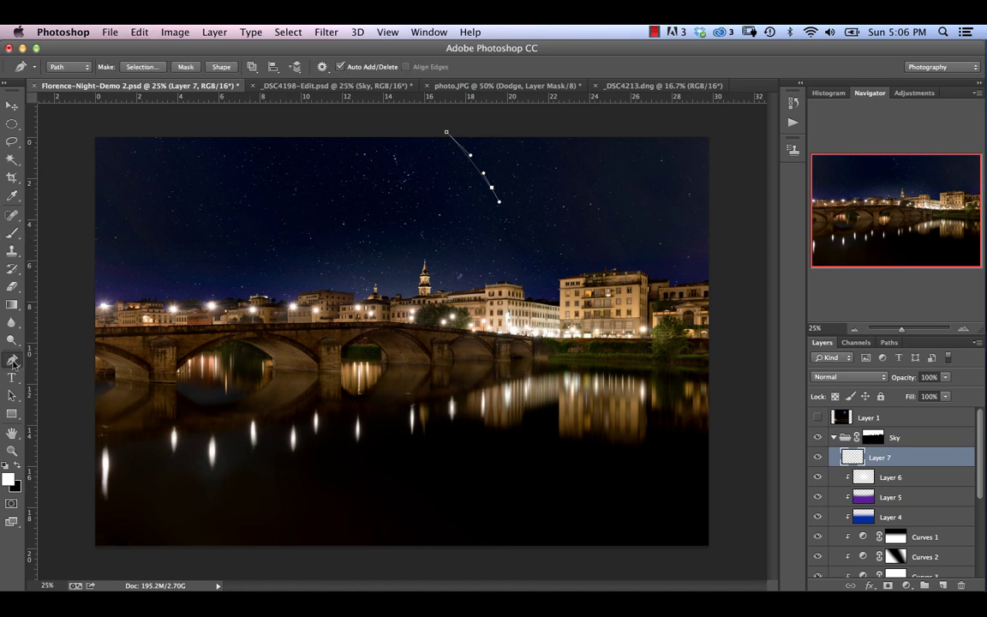
{"action": "right_click", "coordinate": [485, 176]}
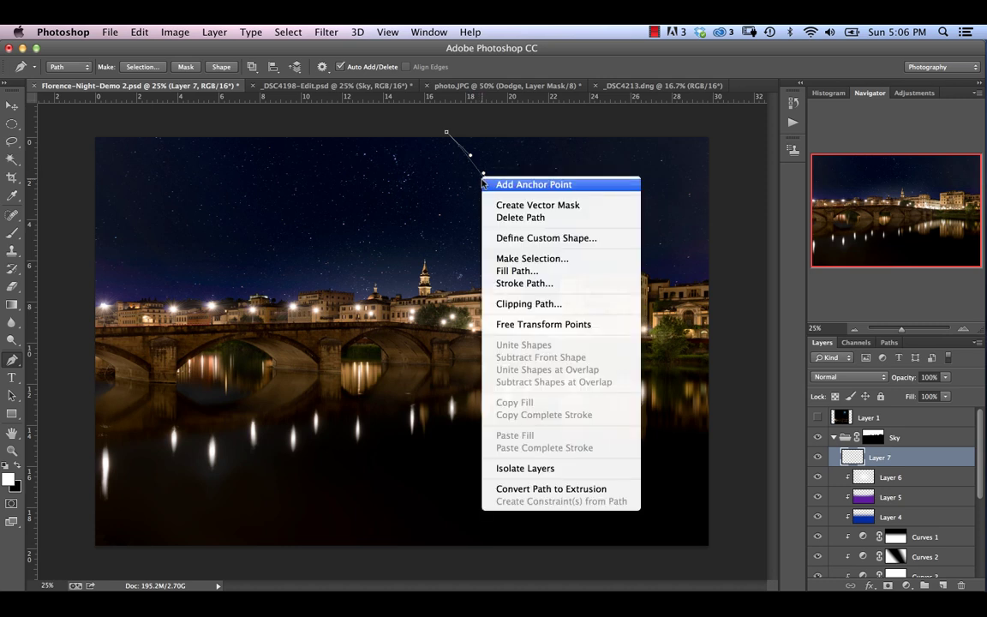
{"action": "left_click", "coordinate": [527, 284]}
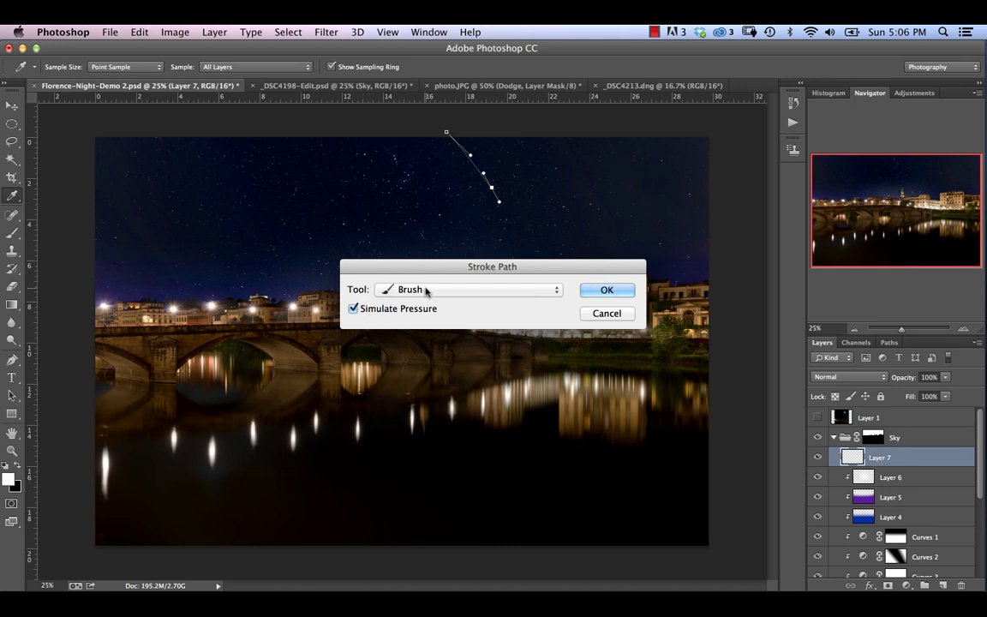
{"action": "left_click", "coordinate": [623, 290]}
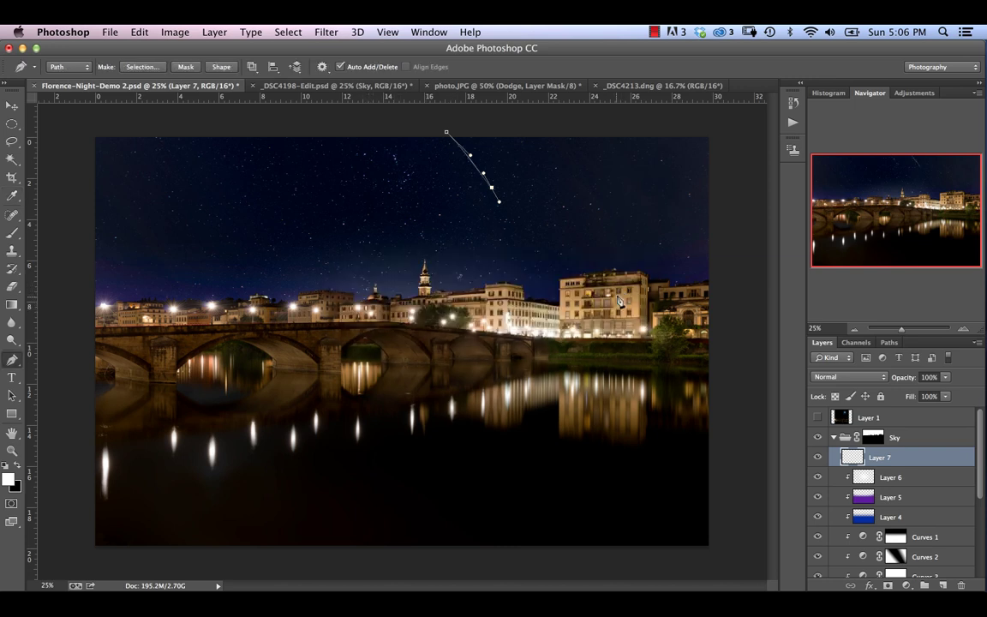
Deselect the work path to hide its outline and return to the layer list.
{"action": "left_click", "coordinate": [858, 341]}
{"action": "left_click", "coordinate": [890, 342]}
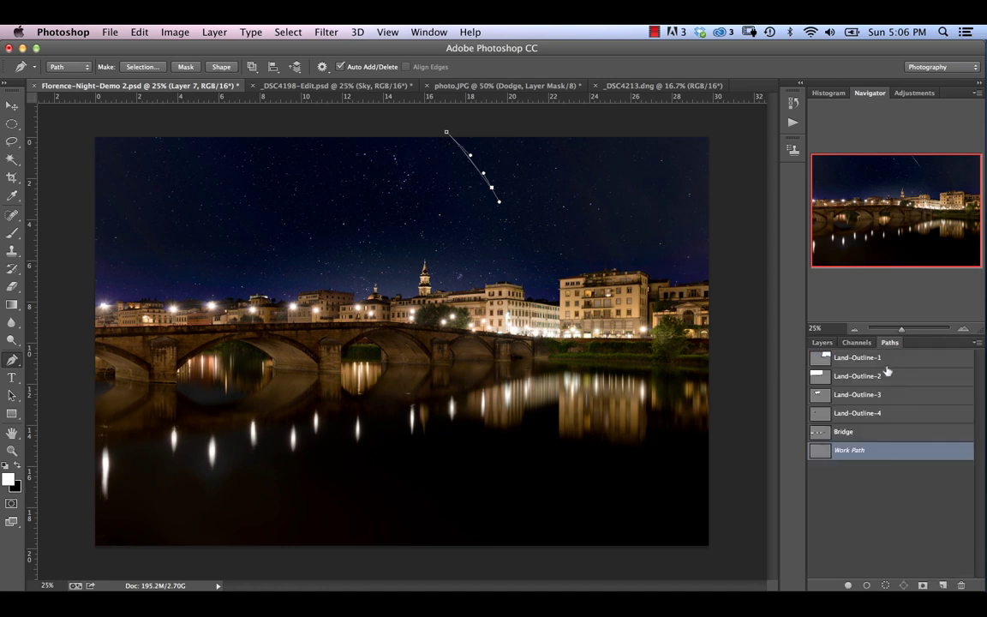
{"action": "left_click", "coordinate": [860, 487]}
{"action": "key", "text": "F7"}
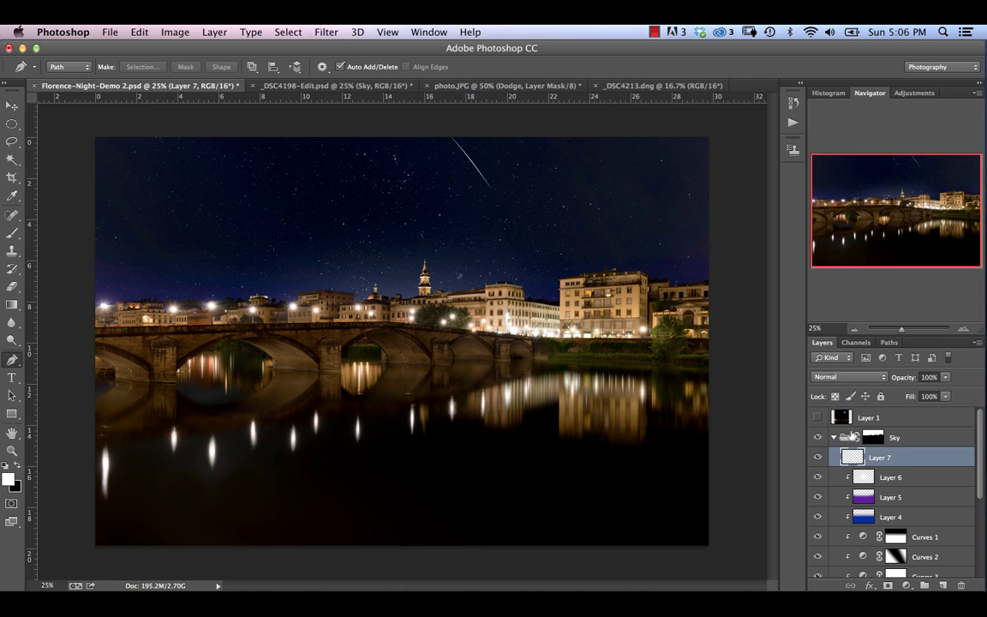
Add an Outer Glow to the shooting star layer with 30% opacity and a slightly larger size.
{"action": "double_click", "coordinate": [956, 459]}
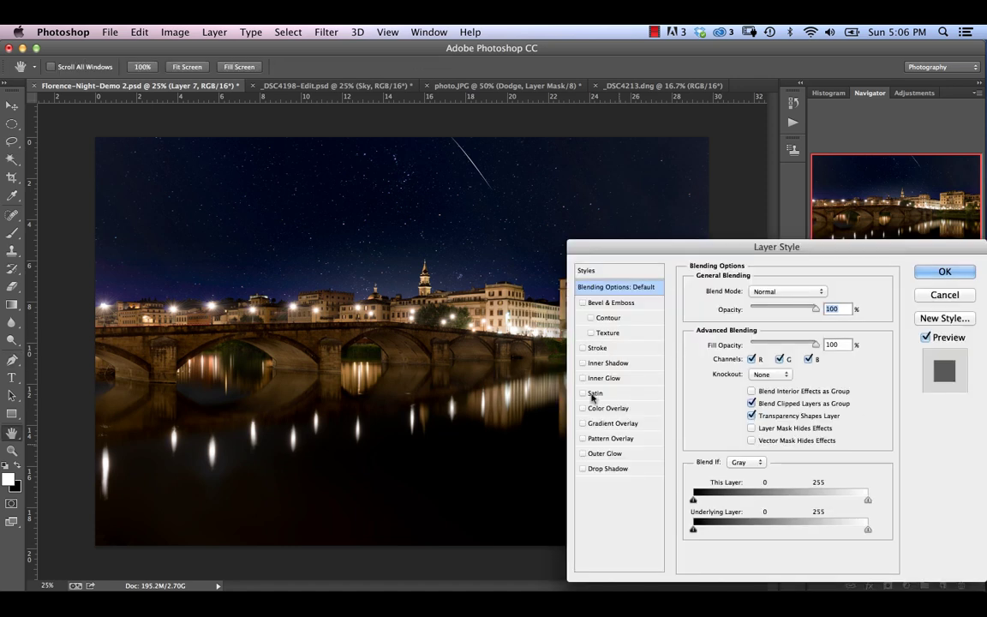
{"action": "left_click", "coordinate": [583, 454]}
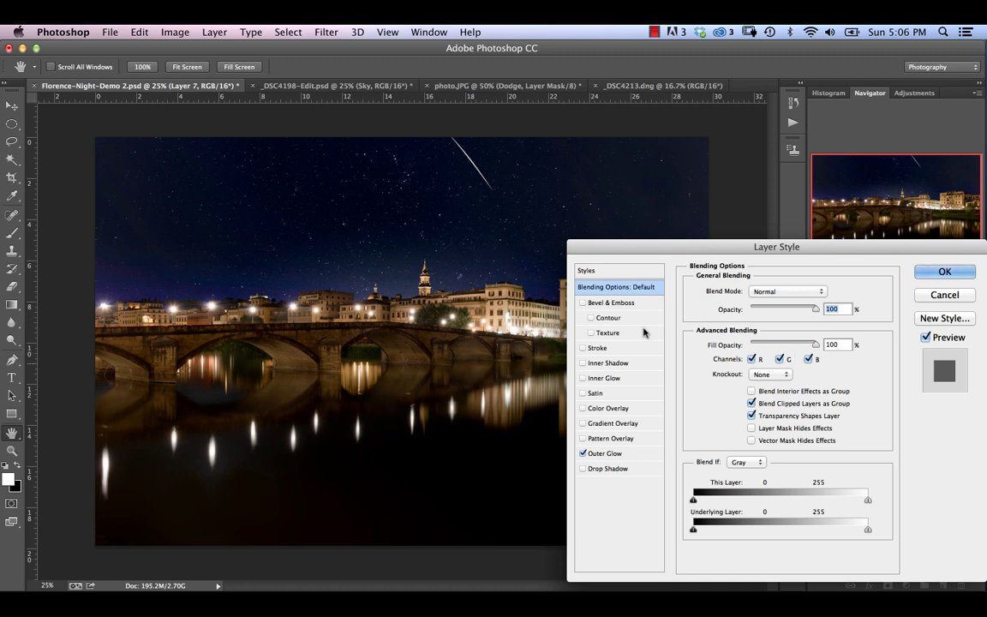
{"action": "left_click", "coordinate": [610, 453]}
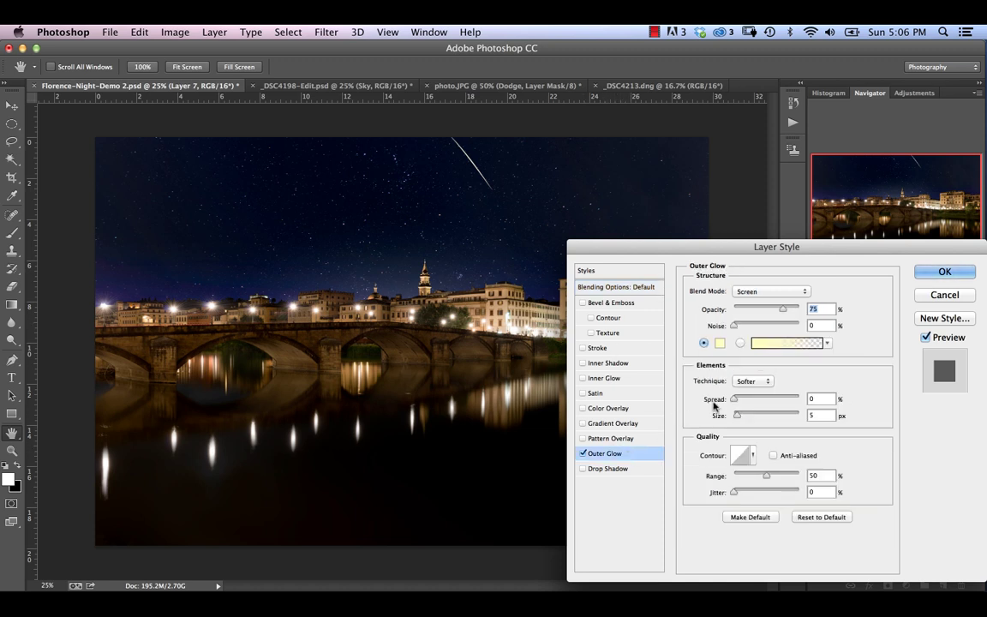
{"action": "left_click_drag", "start_coordinate": [758, 309], "coordinate": [753, 308]}
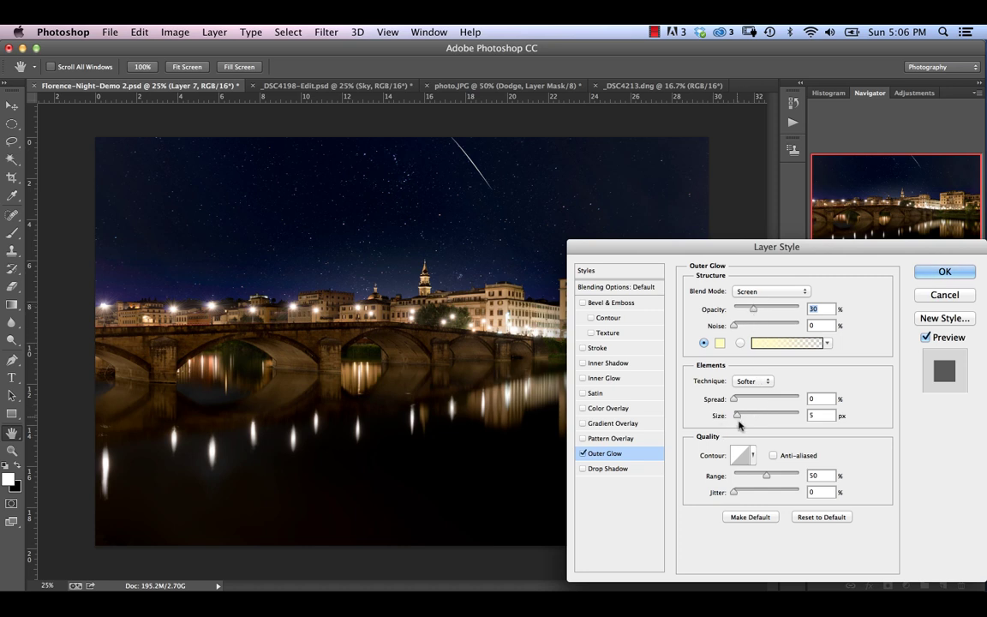
{"action": "left_click_drag", "start_coordinate": [738, 416], "coordinate": [741, 417]}
{"action": "left_click", "coordinate": [945, 271]}
{"action": "key", "text": "p"}
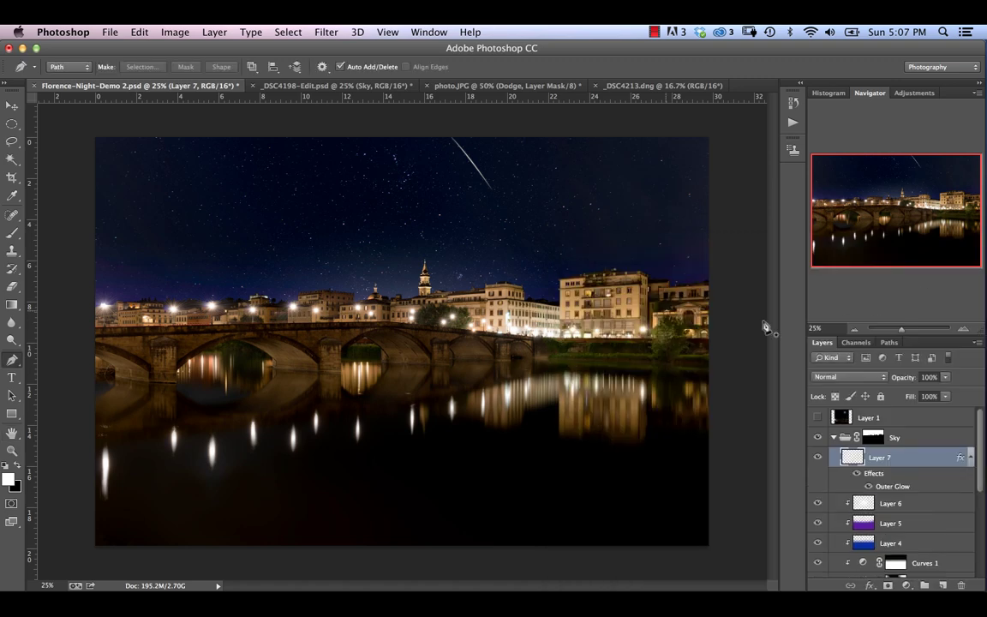
Examine the shooting star at 66.67% zoom and compare it with and without its glow effect.
{"action": "key", "text": "super+0"}
{"action": "key", "text": "super+equal"}
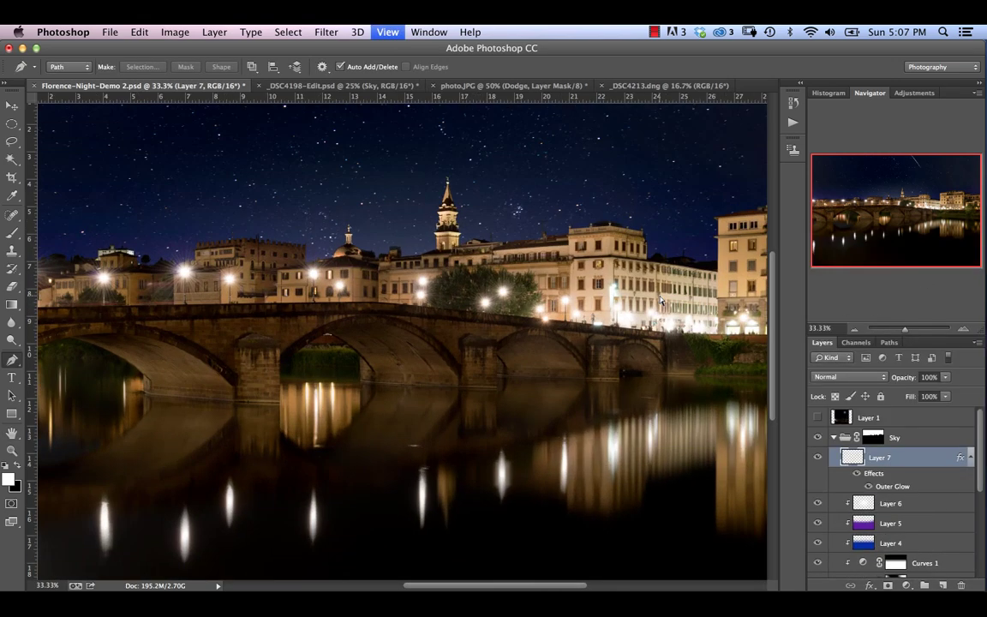
{"action": "key", "text": "super+equal"}
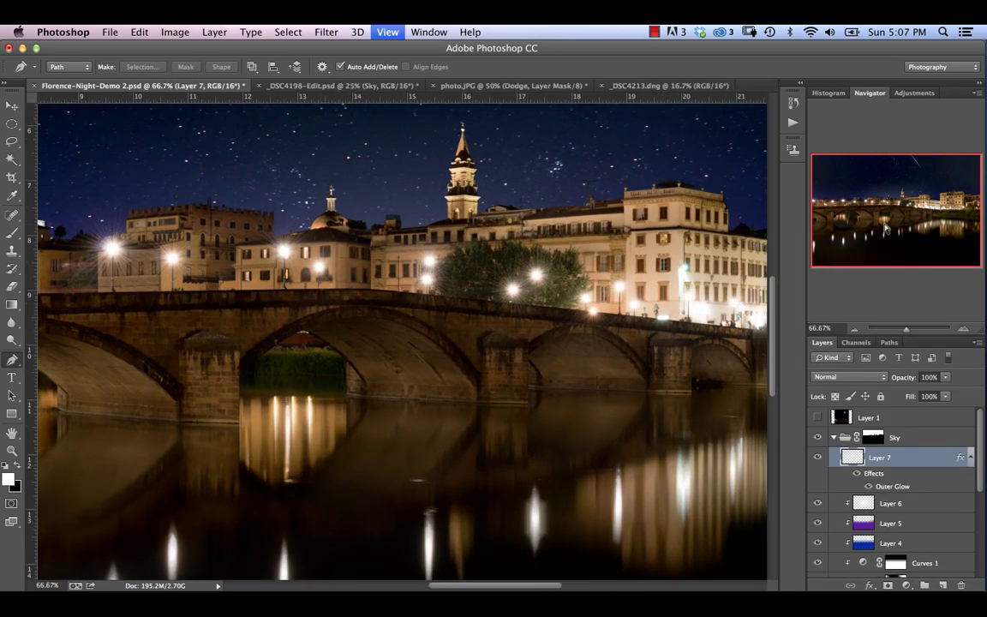
{"action": "left_click_drag", "start_coordinate": [896, 215], "coordinate": [906, 158]}
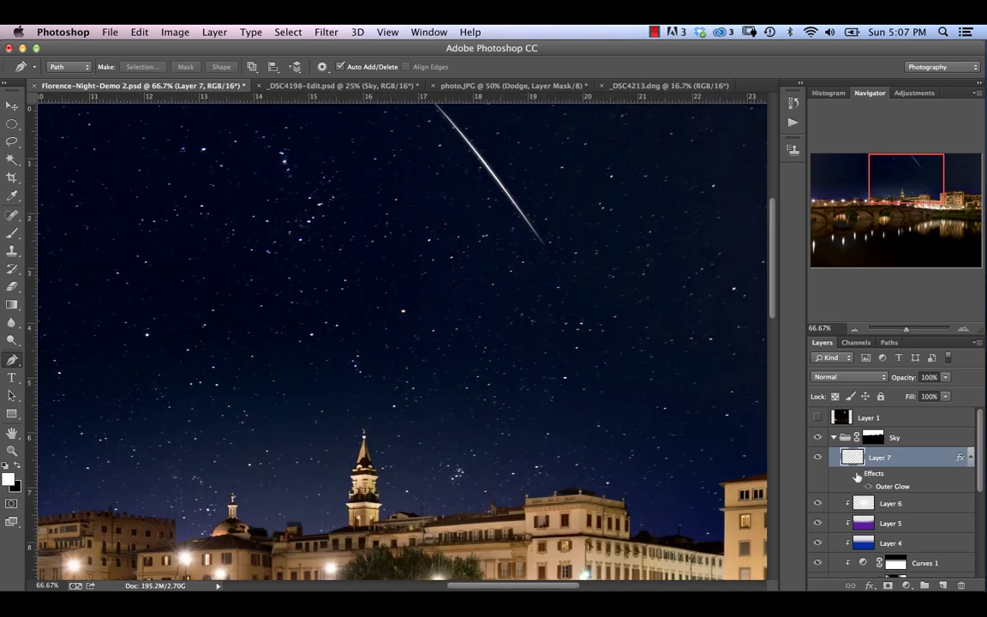
{"action": "left_click", "coordinate": [857, 476]}
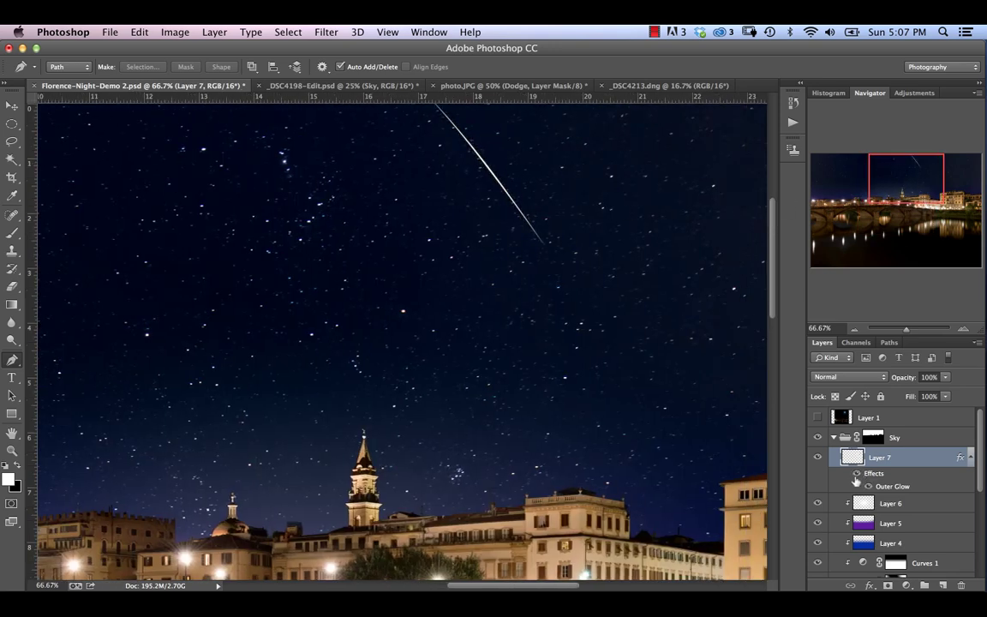
Compare the shooting star with its layer effects switched off and on.
{"action": "left_click", "coordinate": [855, 477]}
{"action": "left_click", "coordinate": [856, 477]}
{"action": "left_click", "coordinate": [858, 474]}
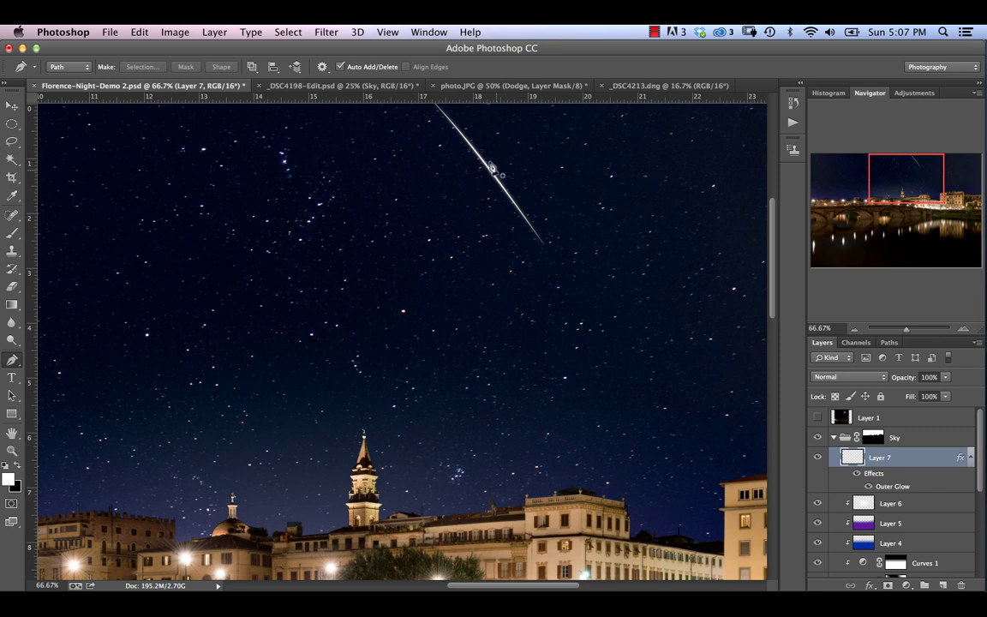
Show Layer 1 and draw a circular elliptical-marquee selection centred on its moon, enclosing the surrounding glow.
{"action": "key", "text": "super+minus"}
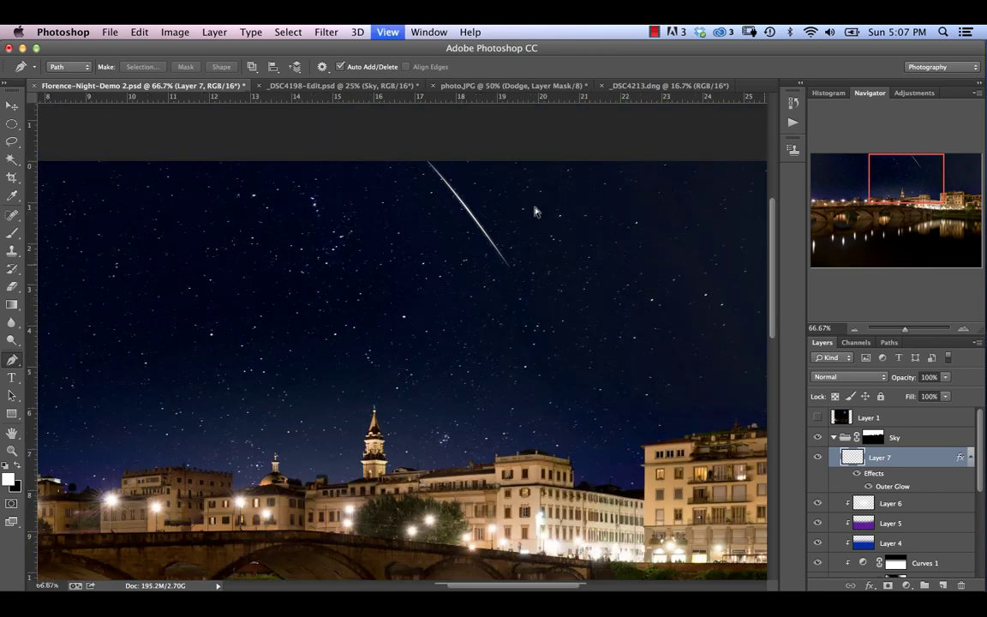
{"action": "key", "text": "super+minus"}
{"action": "key", "text": "super+minus"}
{"action": "key", "text": "super+minus"}
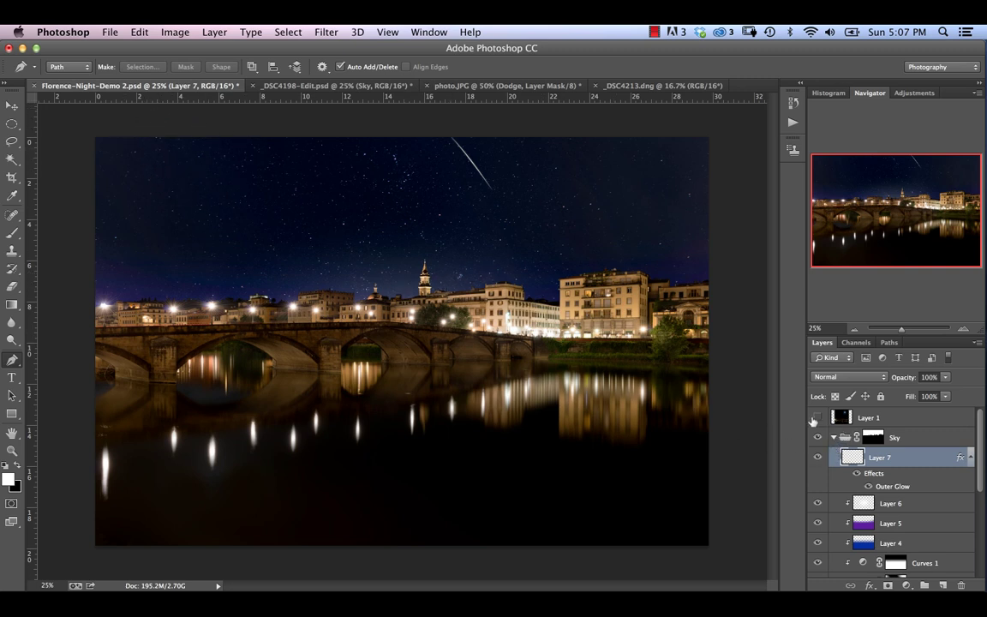
{"action": "left_click", "coordinate": [817, 417]}
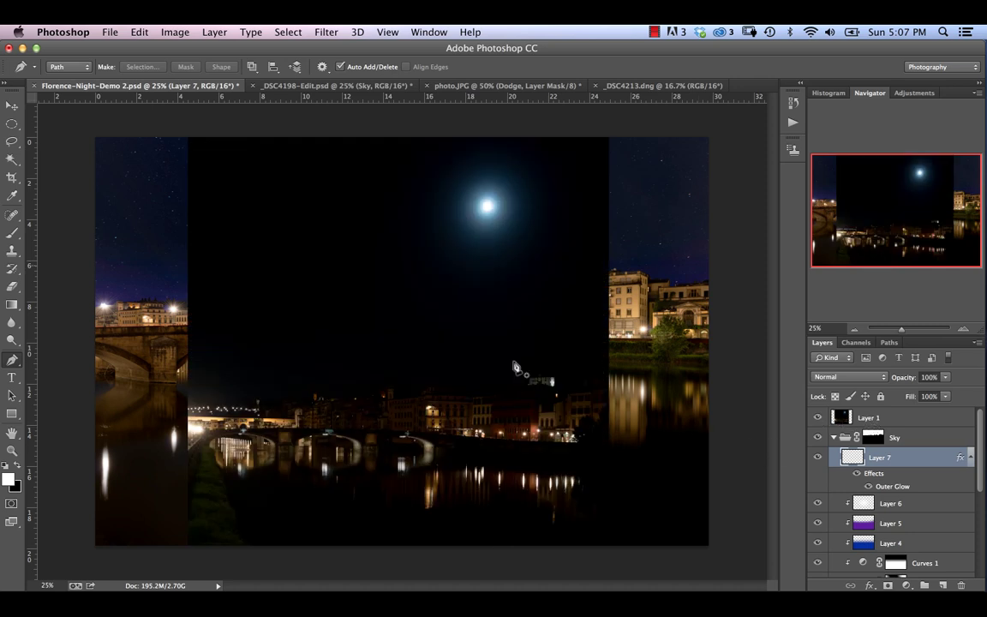
{"action": "left_click", "coordinate": [12, 124]}
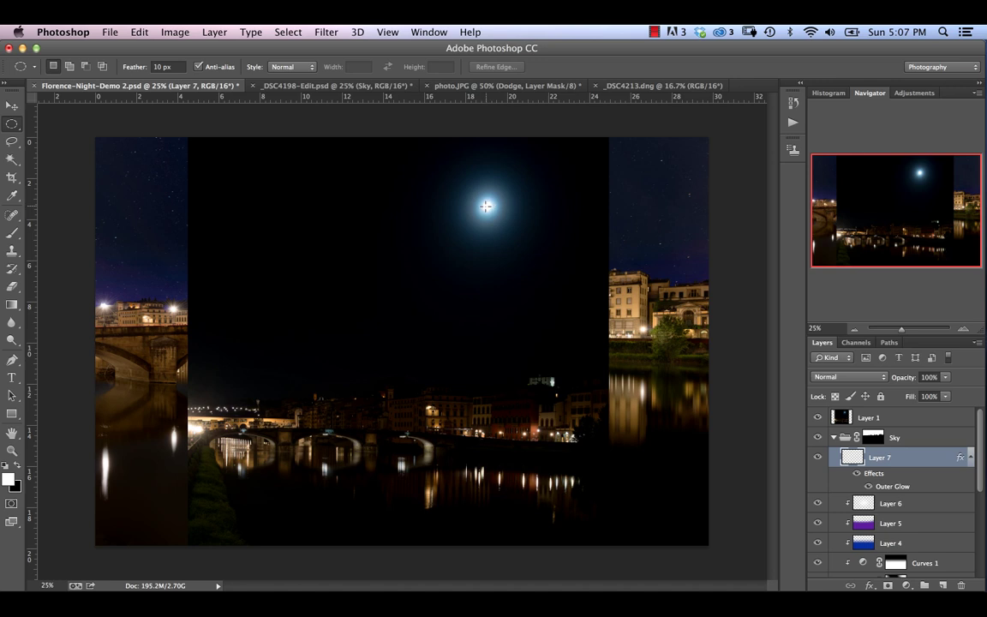
{"action": "left_click_drag", "start_coordinate": [487, 206], "coordinate": [522, 236]}
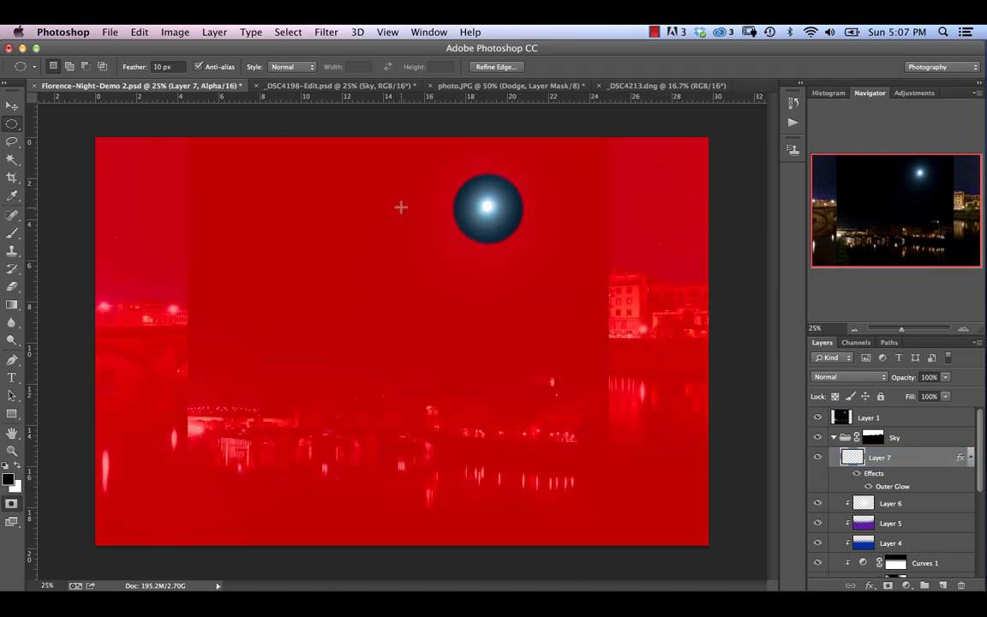
Soften the moon selection's edge in Quick Mask mode with a Gaussian Blur of 106.0 pixels, and return to the standard selection.
{"action": "key", "text": "q"}
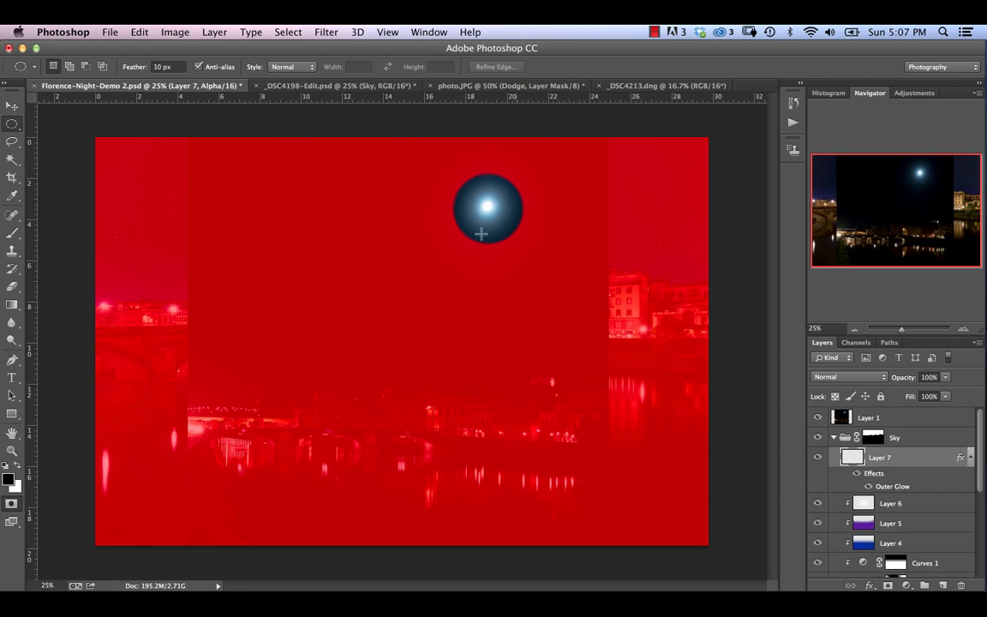
{"action": "left_click", "coordinate": [326, 32]}
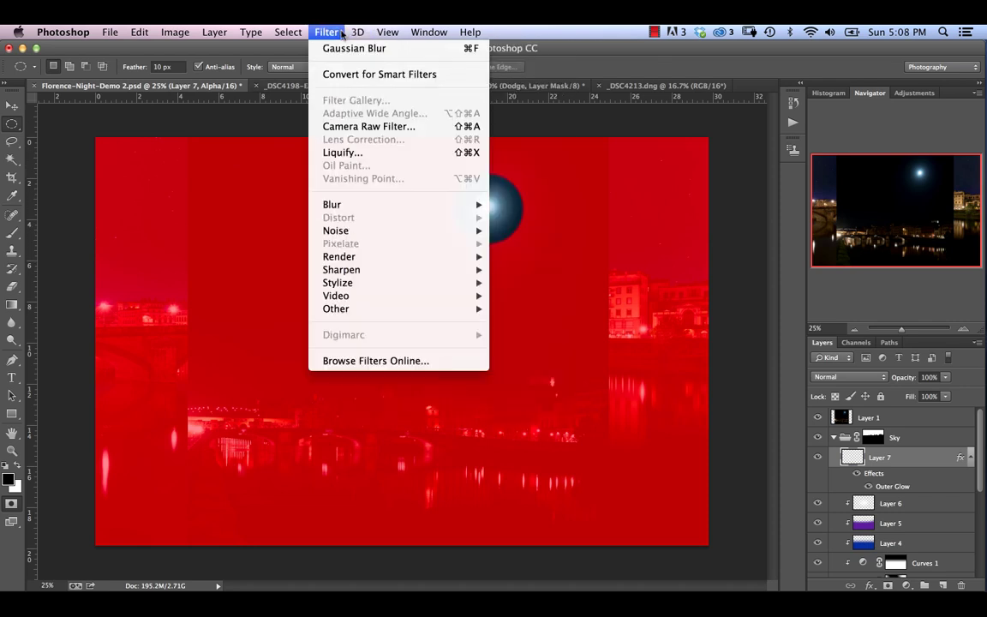
{"action": "mouse_move", "coordinate": [357, 32]}
{"action": "mouse_move", "coordinate": [326, 32]}
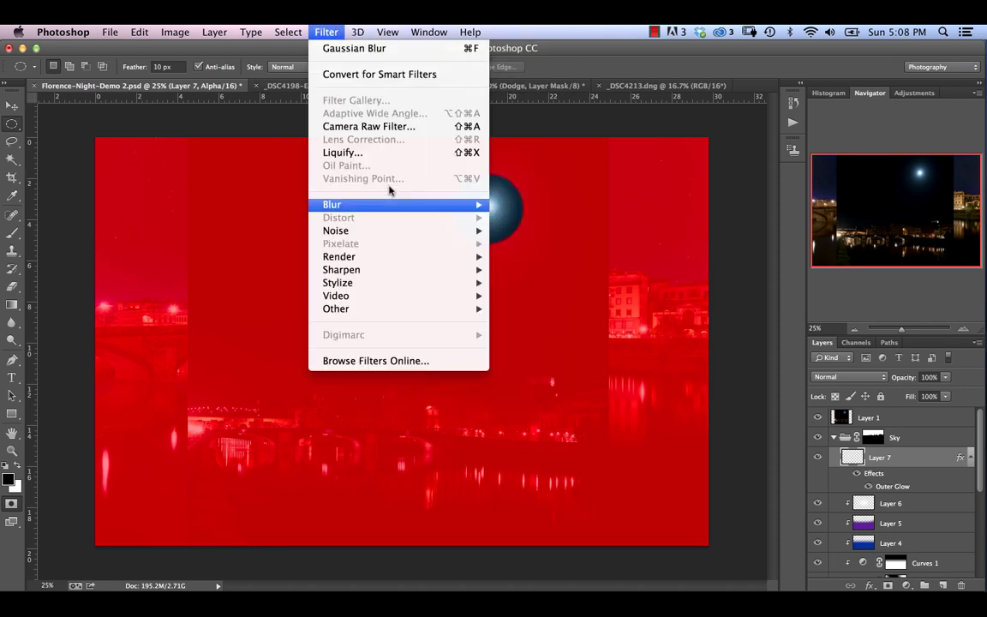
{"action": "mouse_move", "coordinate": [372, 203]}
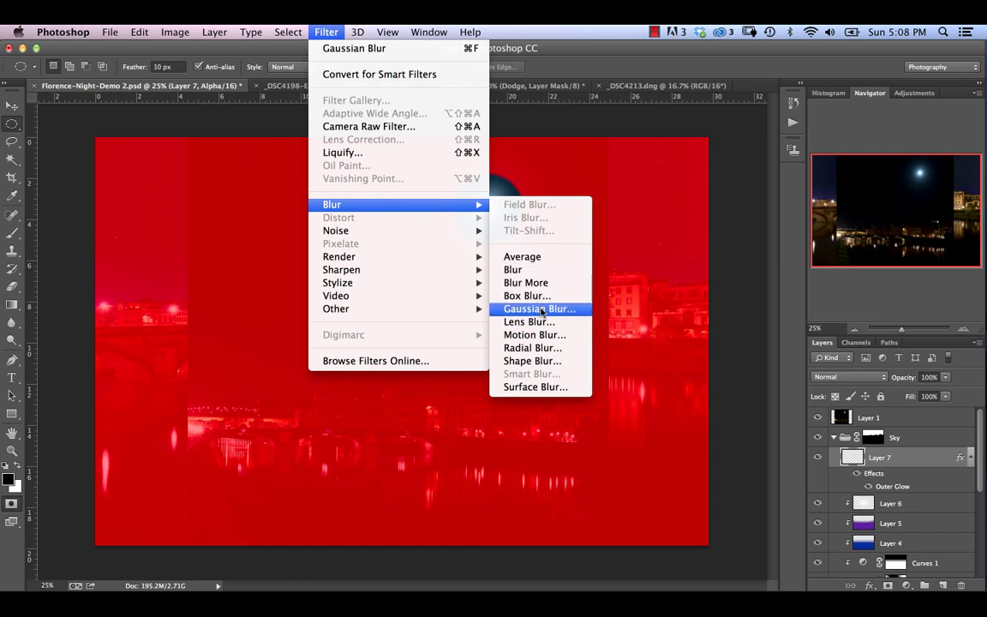
{"action": "left_click", "coordinate": [540, 310]}
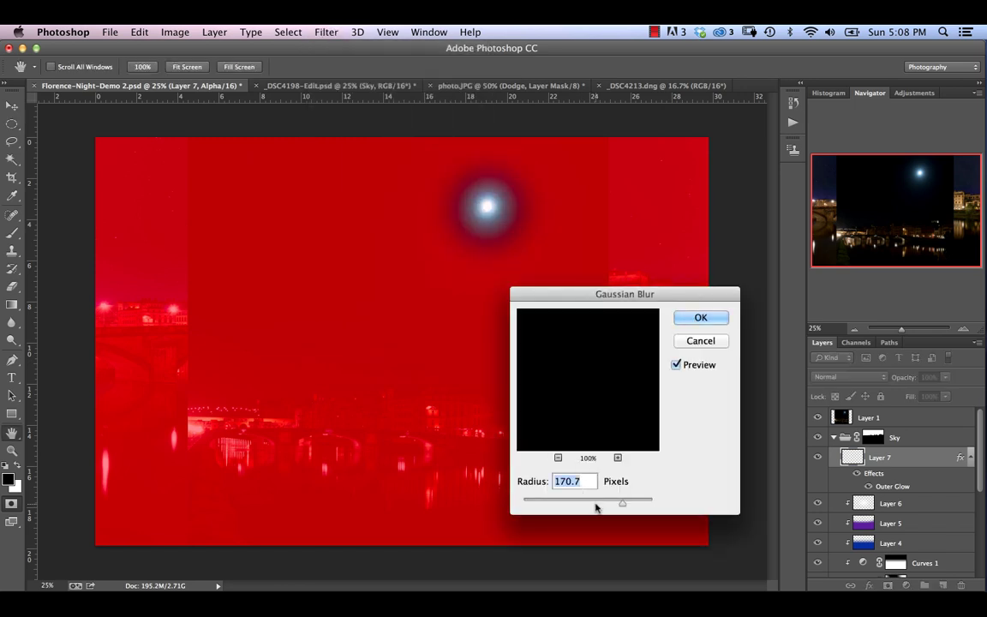
{"action": "left_click_drag", "start_coordinate": [591, 503], "coordinate": [607, 509]}
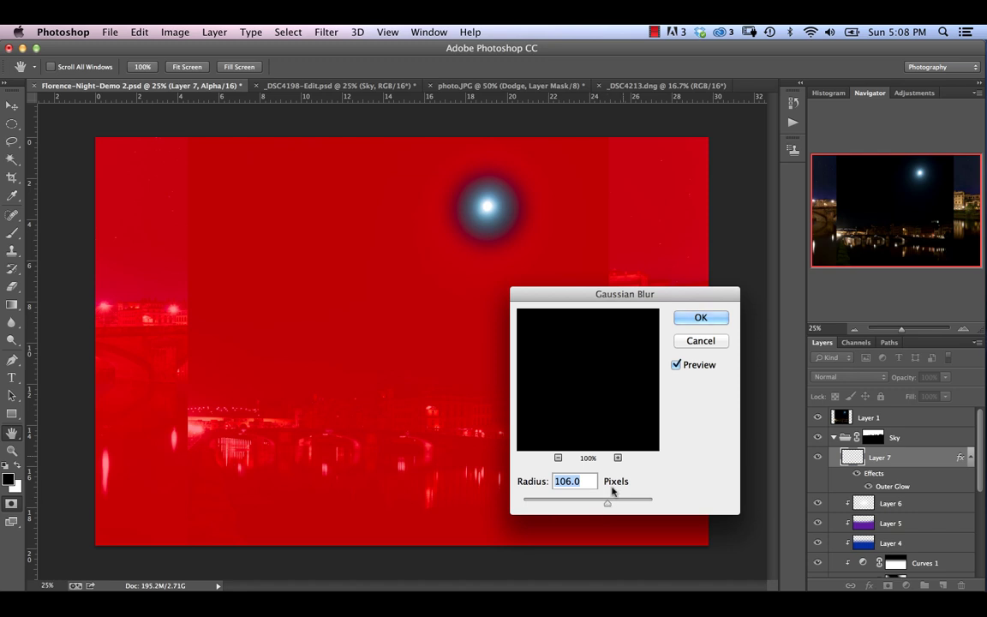
{"action": "left_click", "coordinate": [701, 319]}
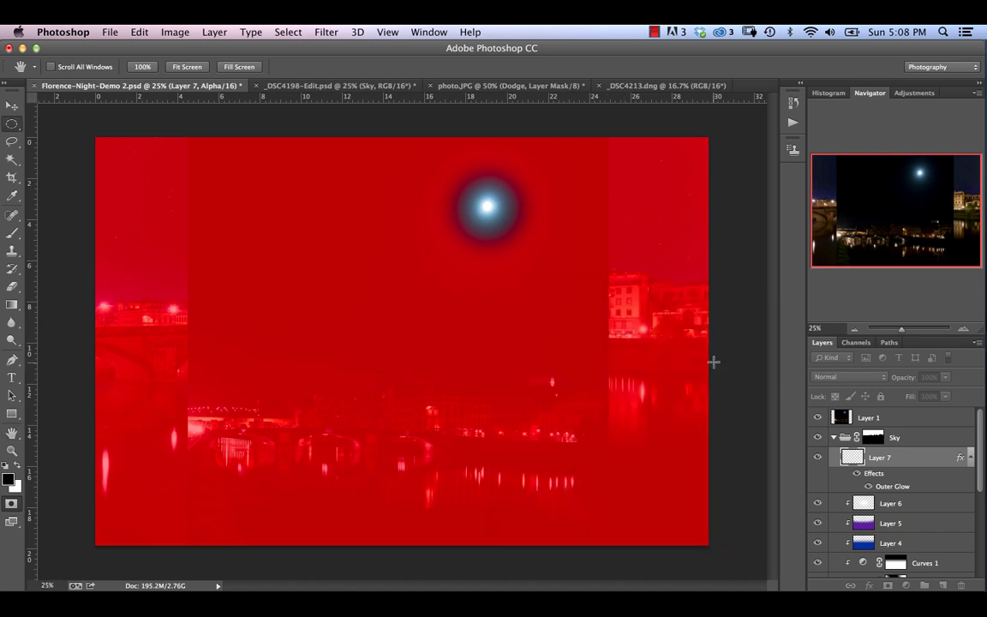
{"action": "key", "text": "q"}
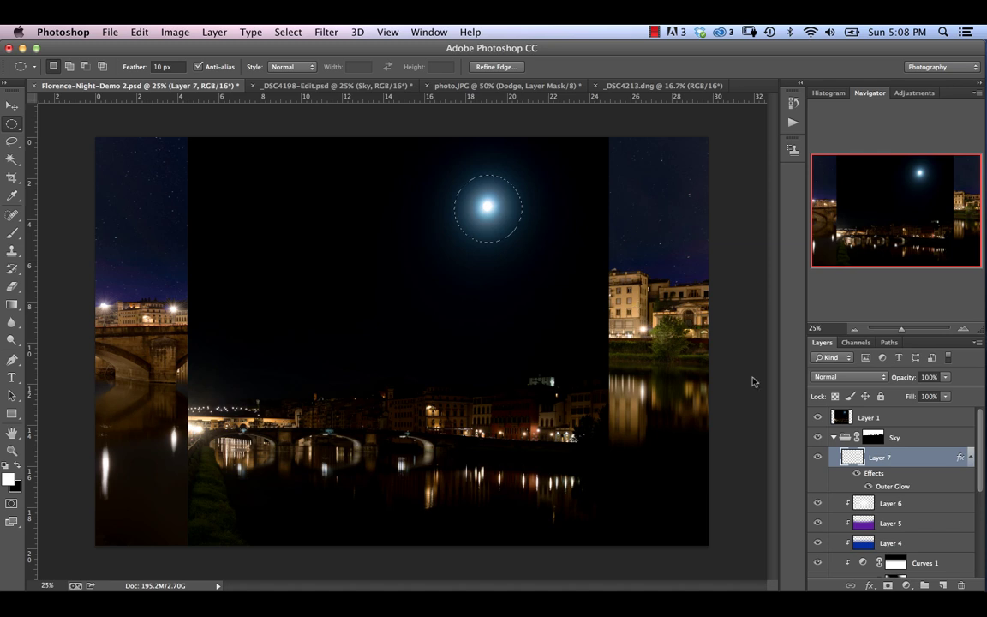
Copy the selected moon from Layer 1 to a new layer and, with Layer 1 hidden, move it to the upper-left part of the sky.
{"action": "left_click", "coordinate": [845, 418]}
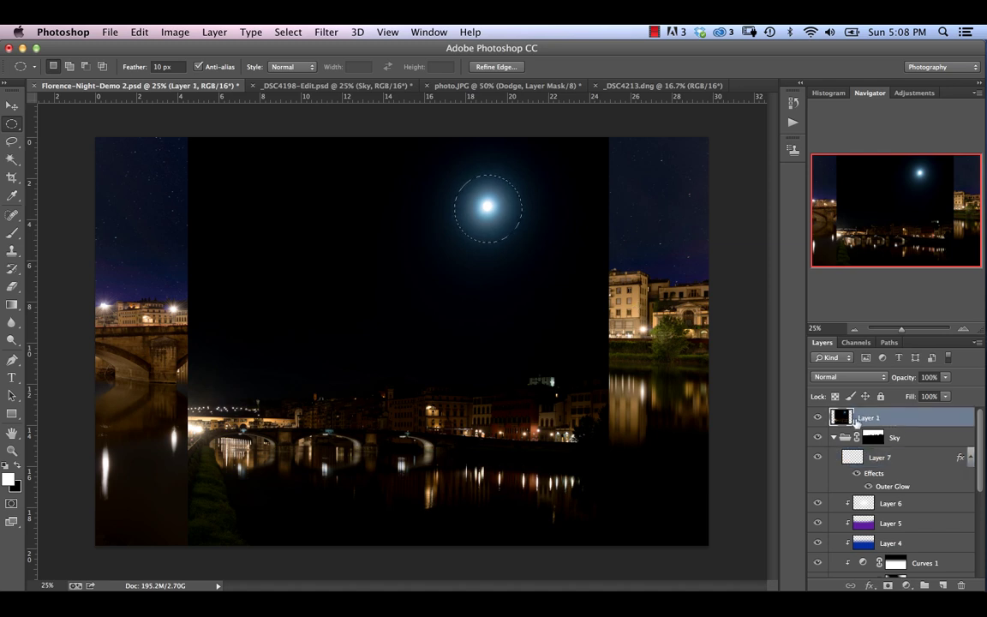
{"action": "key", "text": "super+j"}
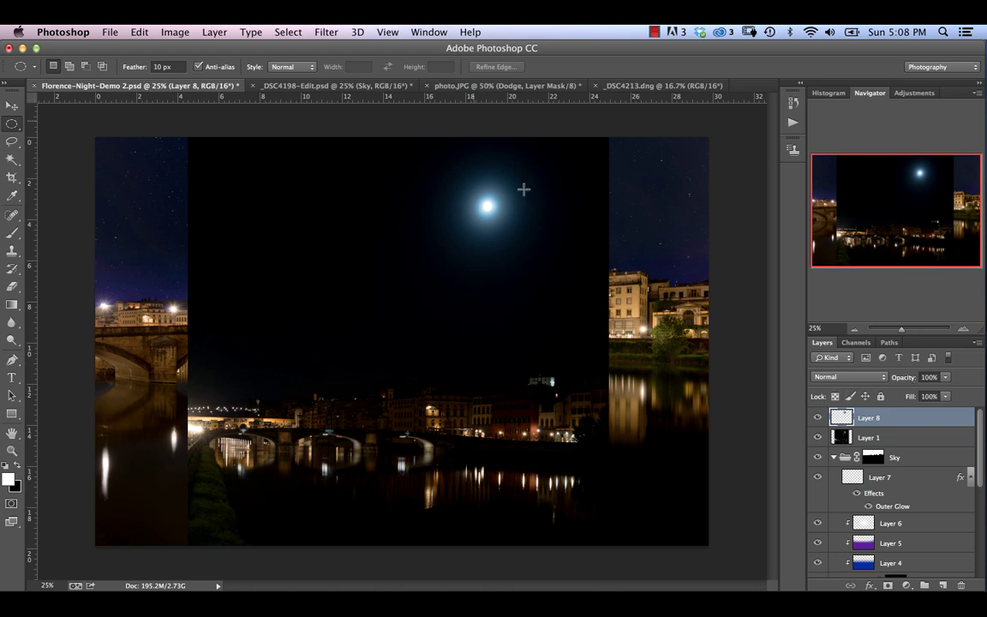
{"action": "left_click", "coordinate": [818, 437]}
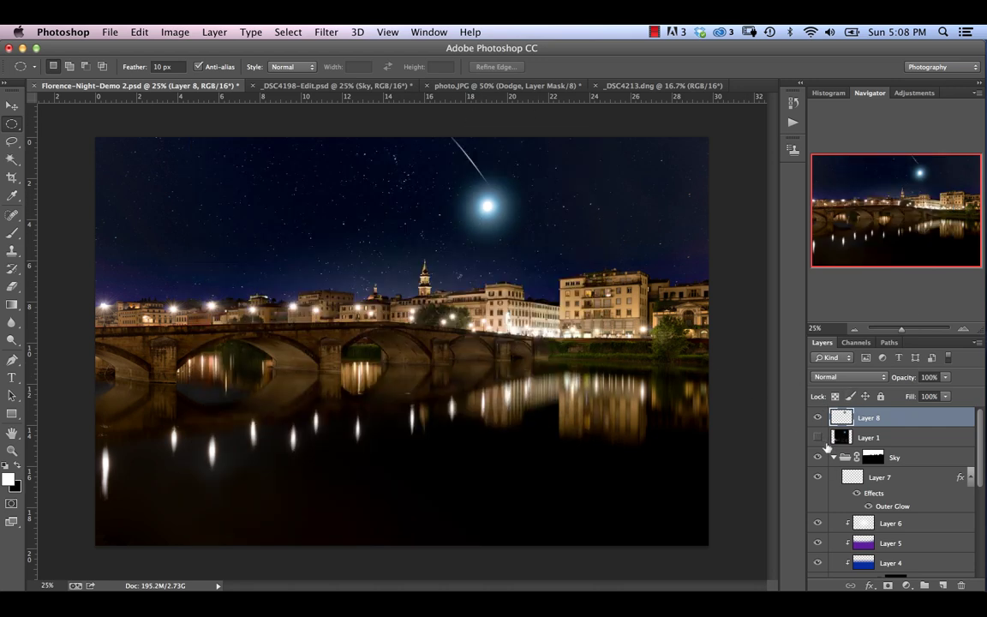
{"action": "left_click", "coordinate": [12, 107]}
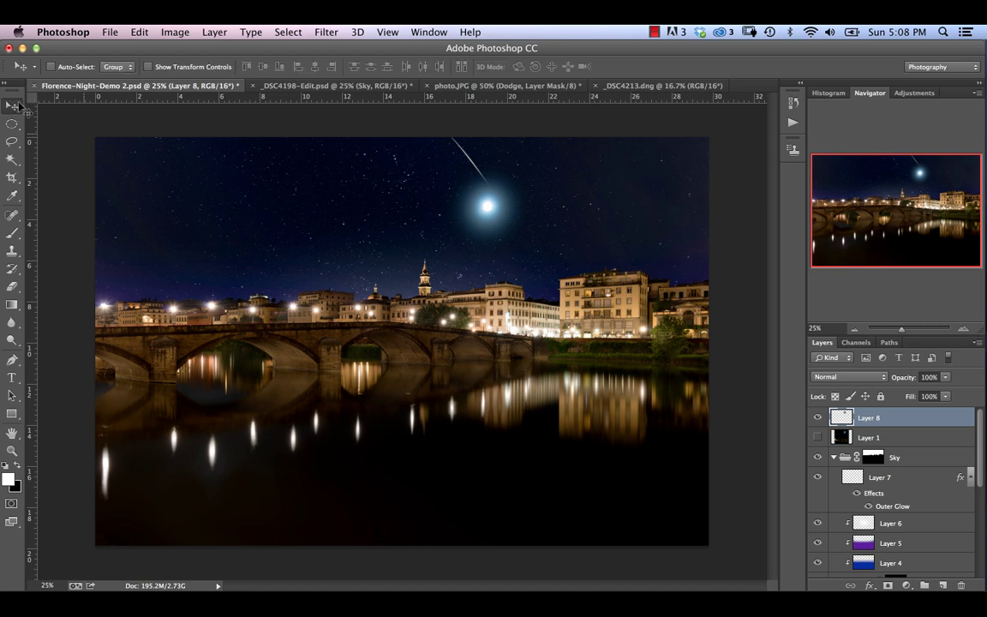
{"action": "left_click_drag", "start_coordinate": [487, 233], "coordinate": [176, 172]}
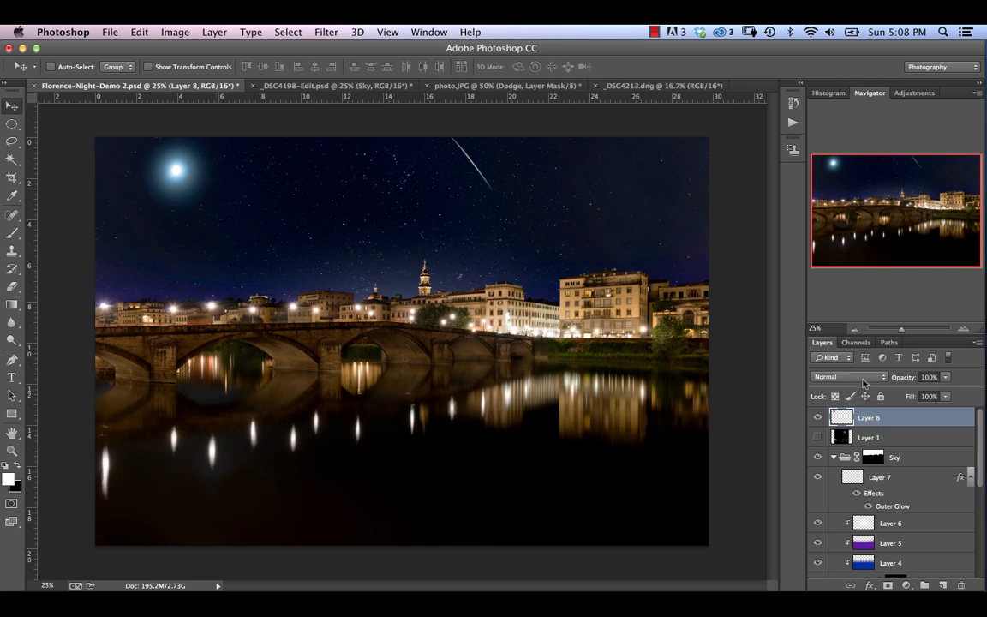
Set the moon layer's blend mode to Linear Dodge (Add) and place it at the top of the Sky group, collapsing the group.
{"action": "left_click", "coordinate": [863, 383]}
{"action": "left_click", "coordinate": [845, 482]}
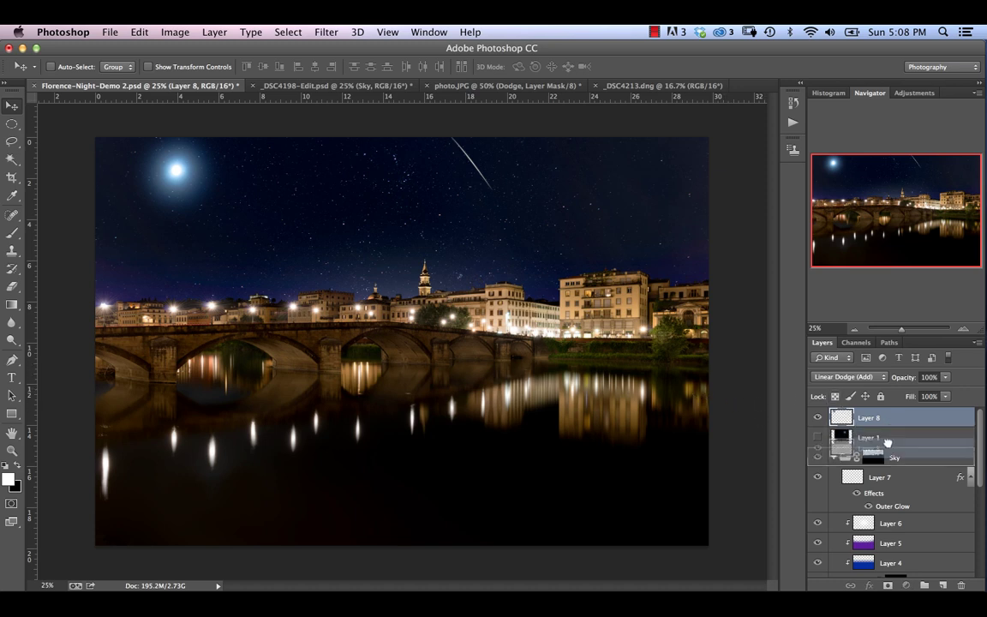
{"action": "left_click_drag", "start_coordinate": [883, 458], "coordinate": [884, 463]}
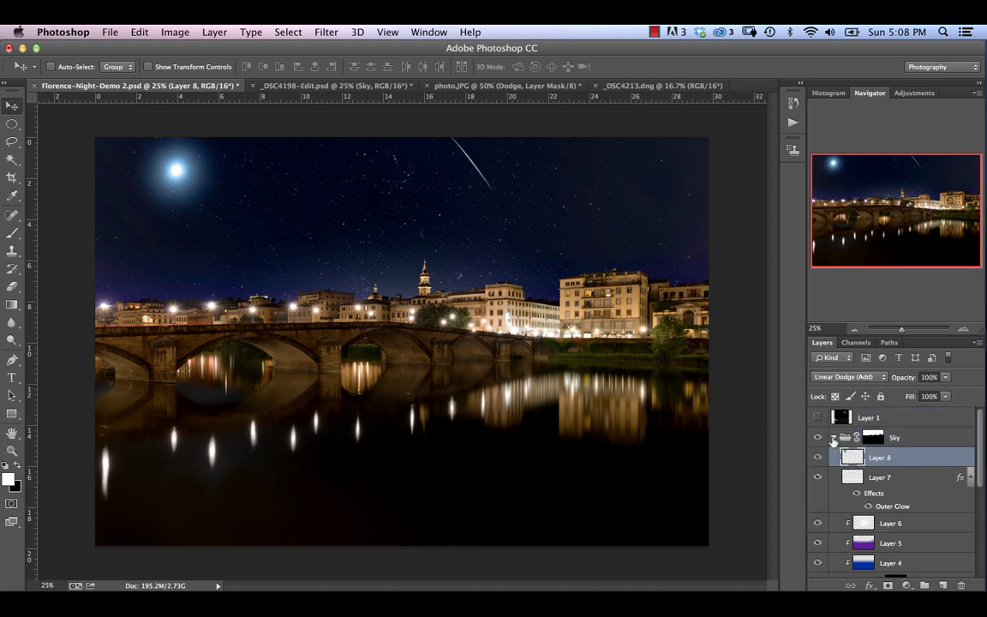
{"action": "left_click", "coordinate": [833, 437]}
Compare the image with and without the Sky group, and against the finished version in _DSC4198-Edit.psd.
{"action": "left_click", "coordinate": [818, 438]}
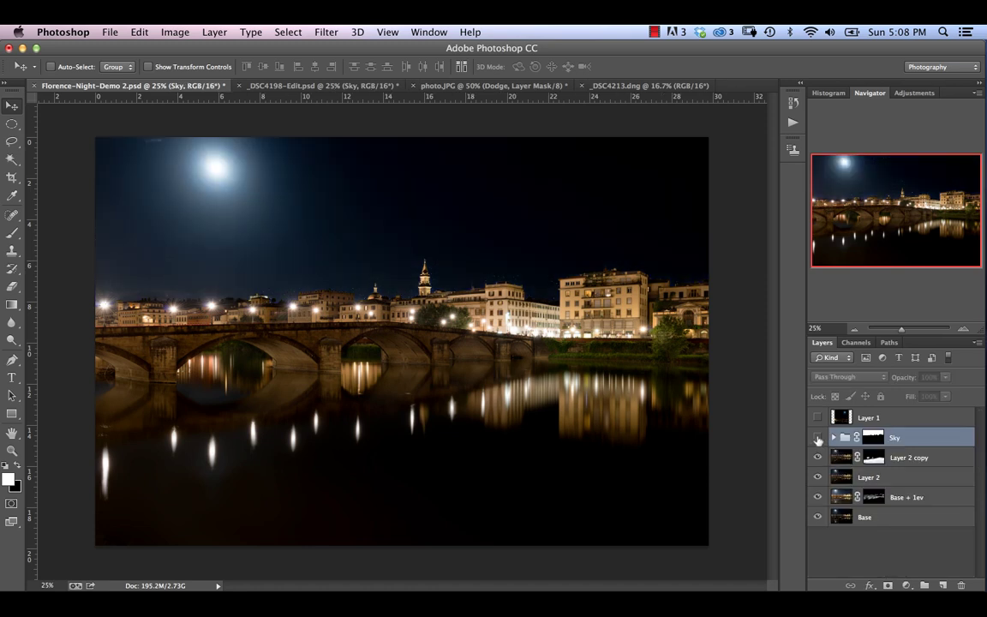
{"action": "left_click", "coordinate": [817, 438]}
{"action": "left_click", "coordinate": [817, 438]}
{"action": "left_click", "coordinate": [817, 438]}
{"action": "left_click", "coordinate": [818, 438]}
{"action": "left_click", "coordinate": [818, 438]}
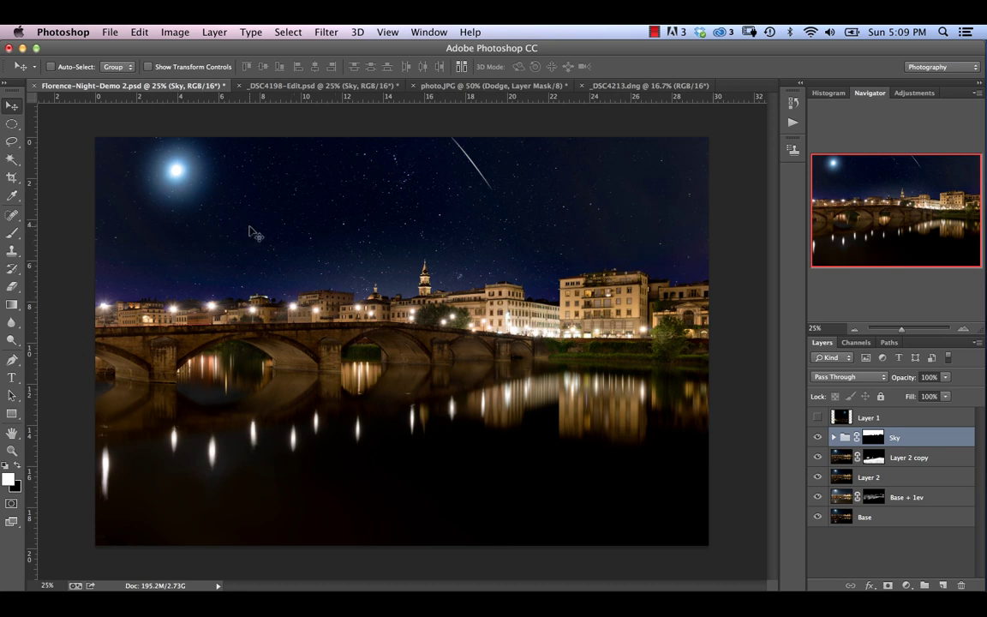
{"action": "left_click", "coordinate": [323, 86]}
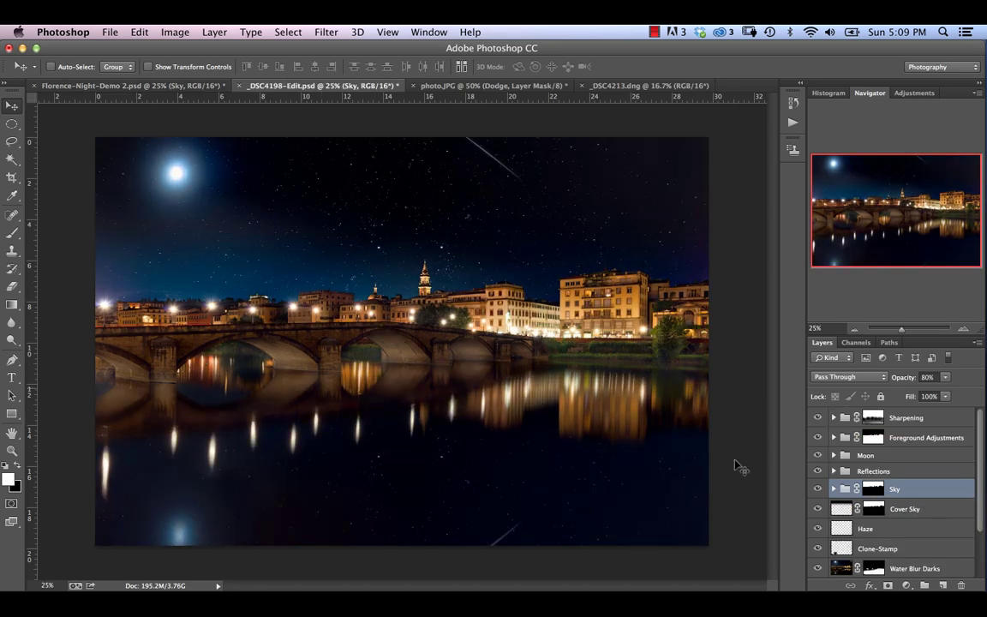
{"action": "left_click", "coordinate": [96, 88]}
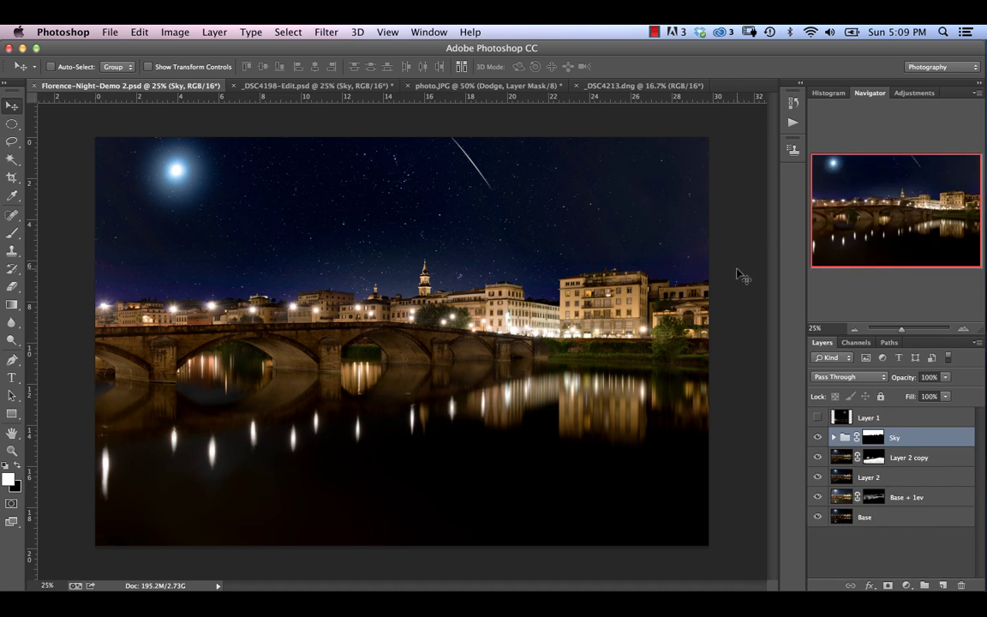